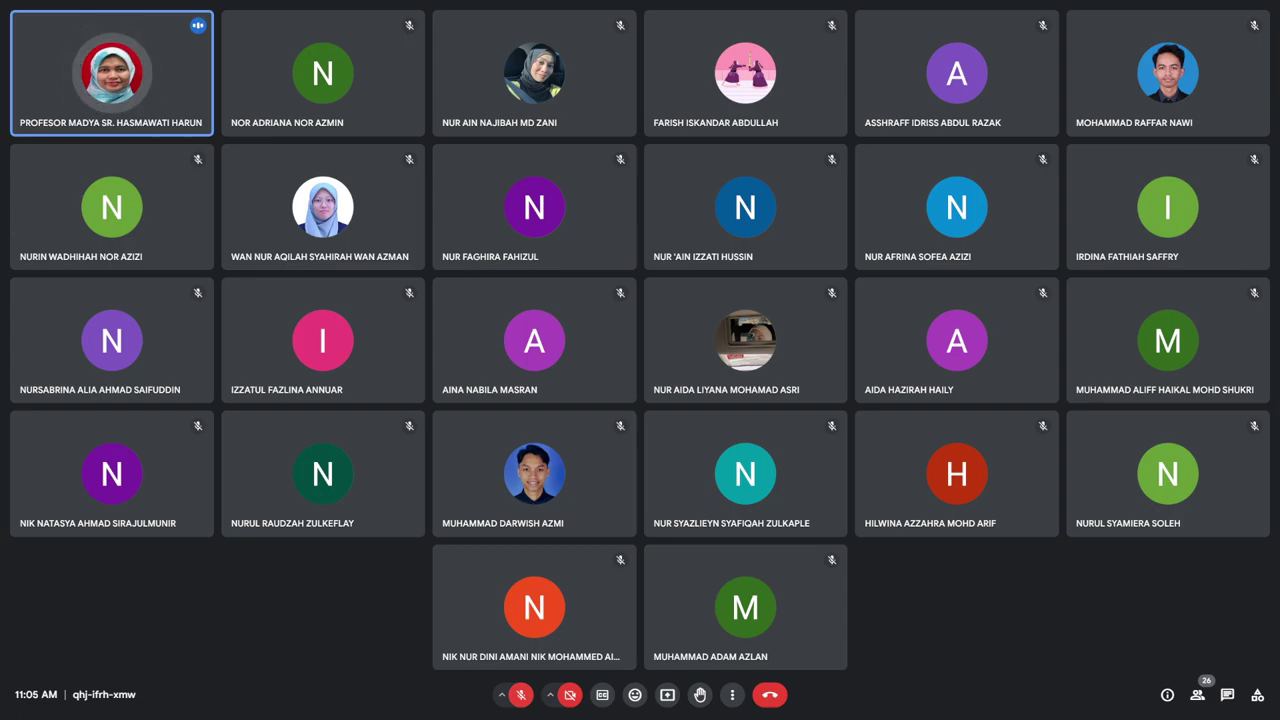
Copy the workbook Buku RM43.50.xlsx from the BQS551 - Measurement folder inside 4. SEM 4 in the file manager.
key("super")
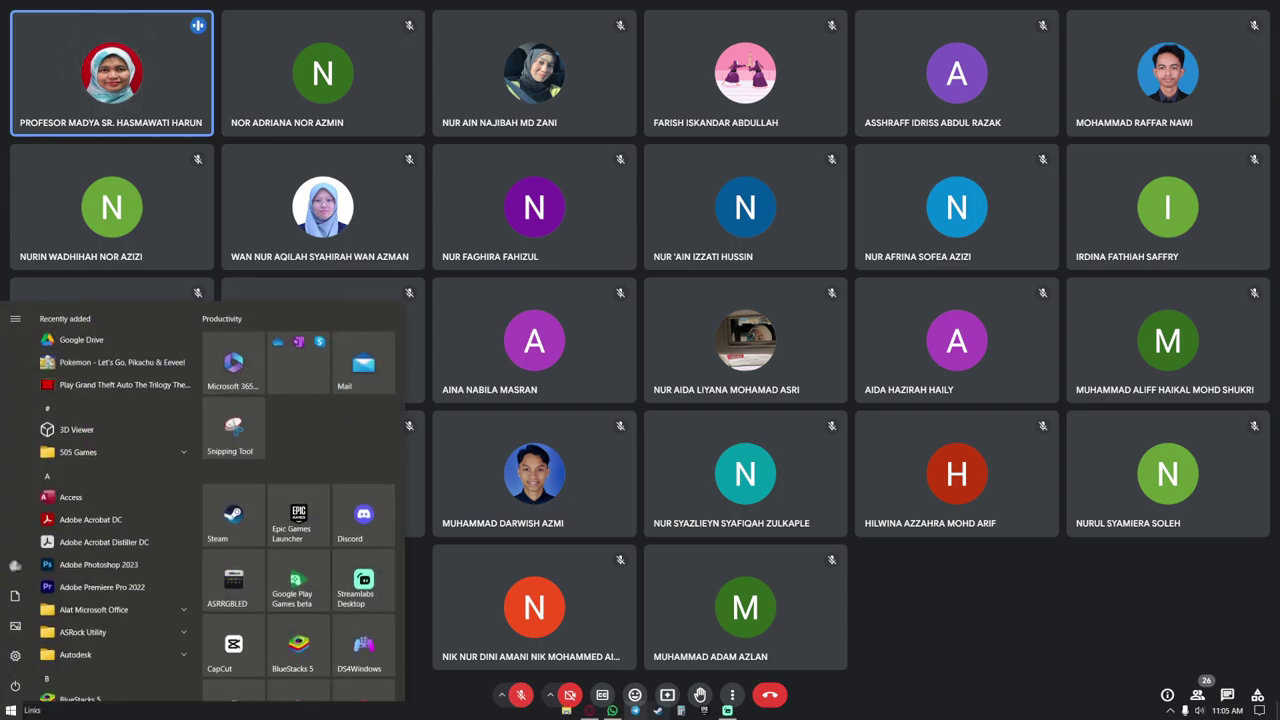
left_click(566, 711)
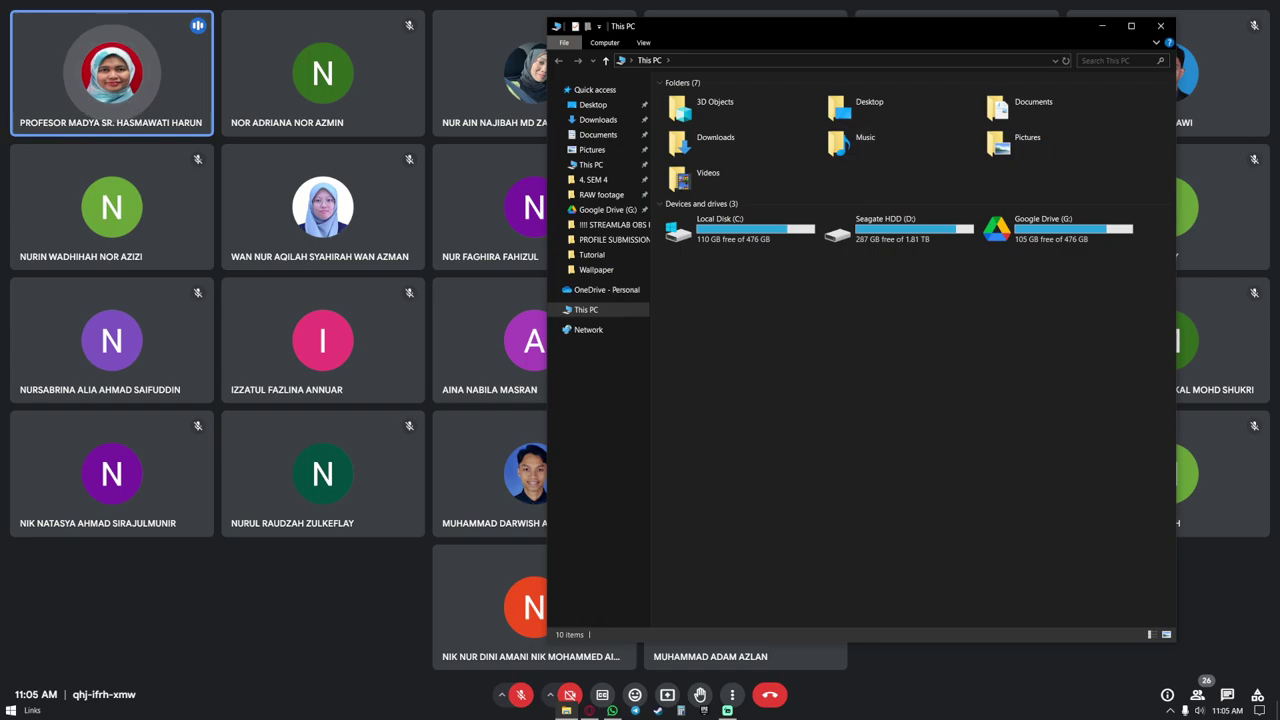
left_click(594, 180)
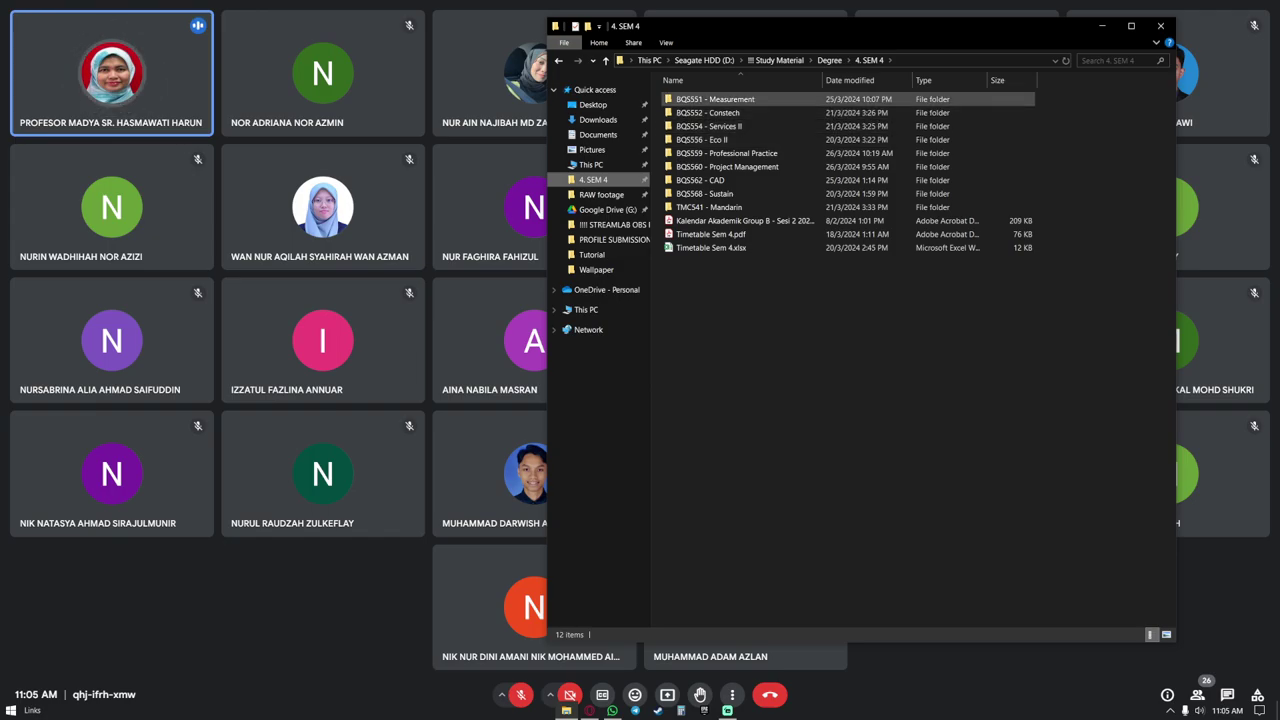
double_click(715, 99)
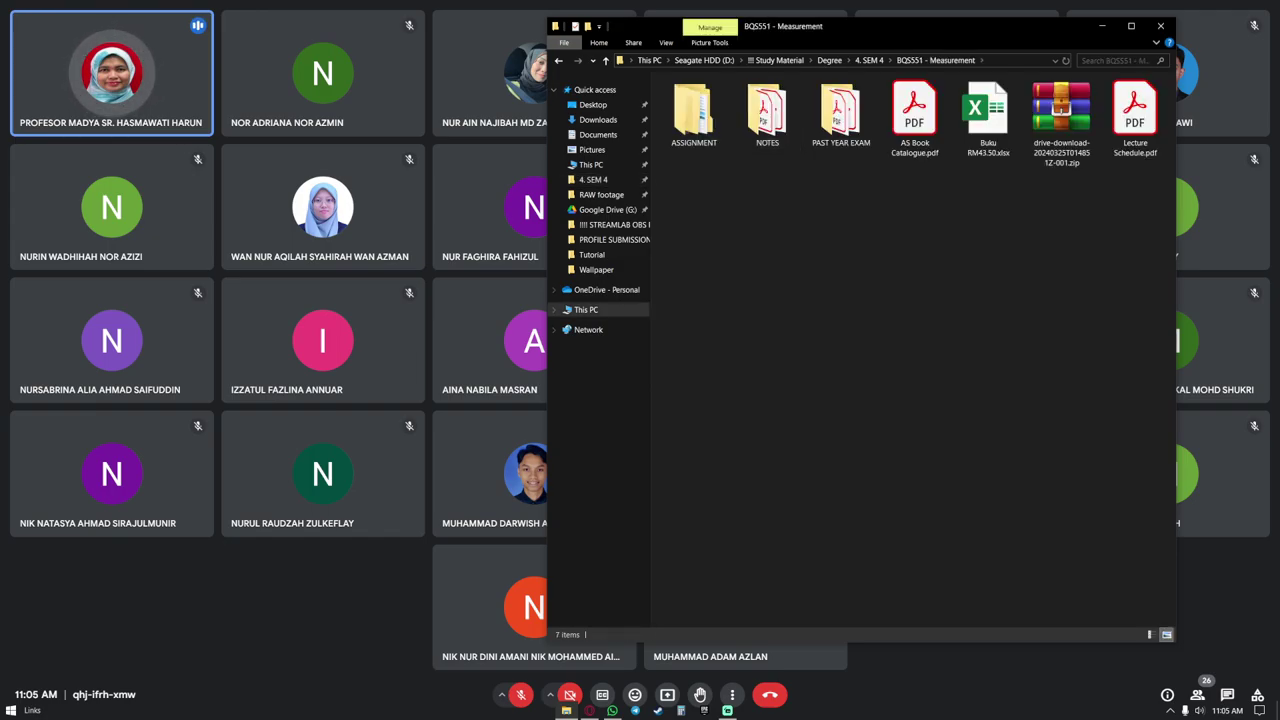
right_click(995, 150)
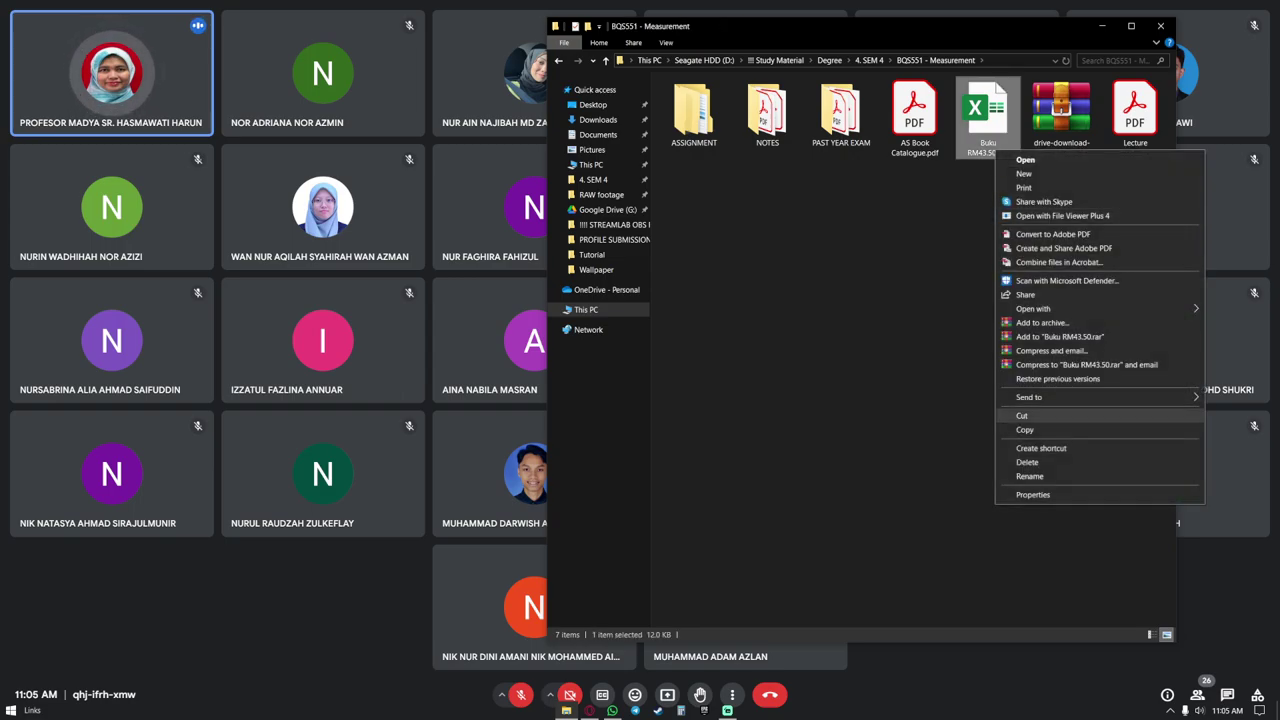
left_click(1025, 429)
Paste the copied workbook into the BQS556 - Eco II folder.
key("alt+Left")
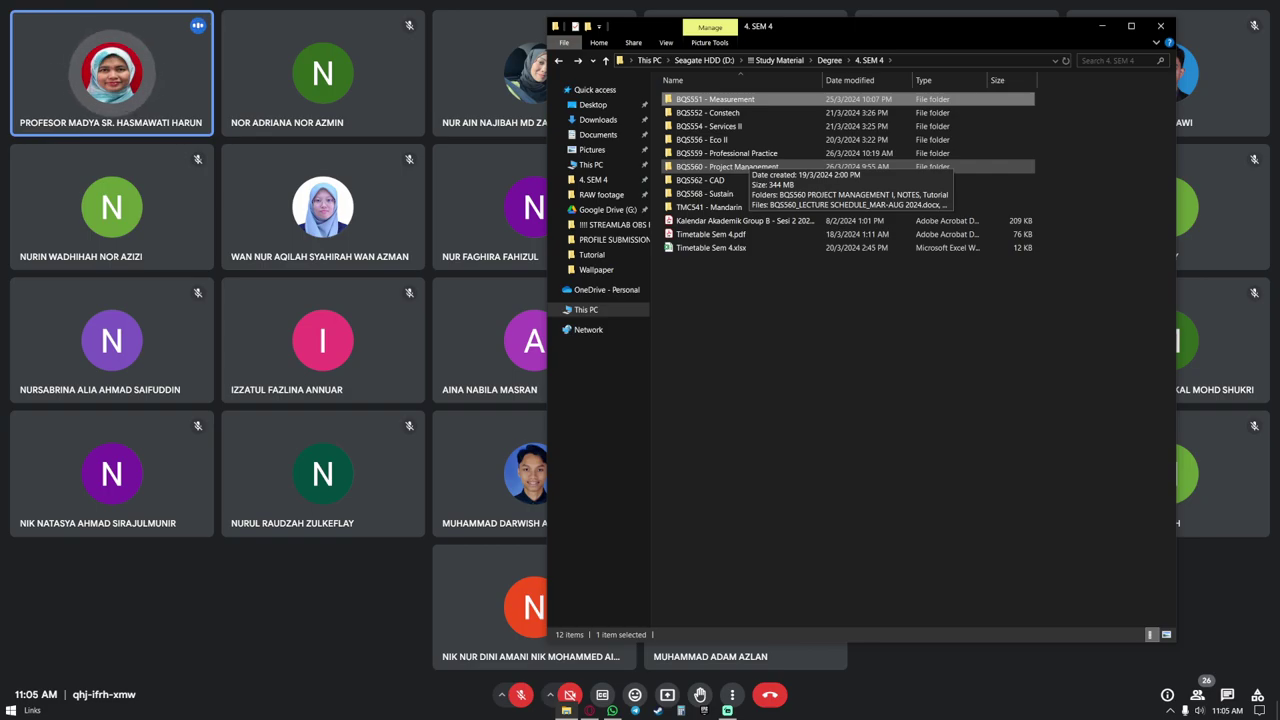
double_click(745, 139)
right_click(768, 301)
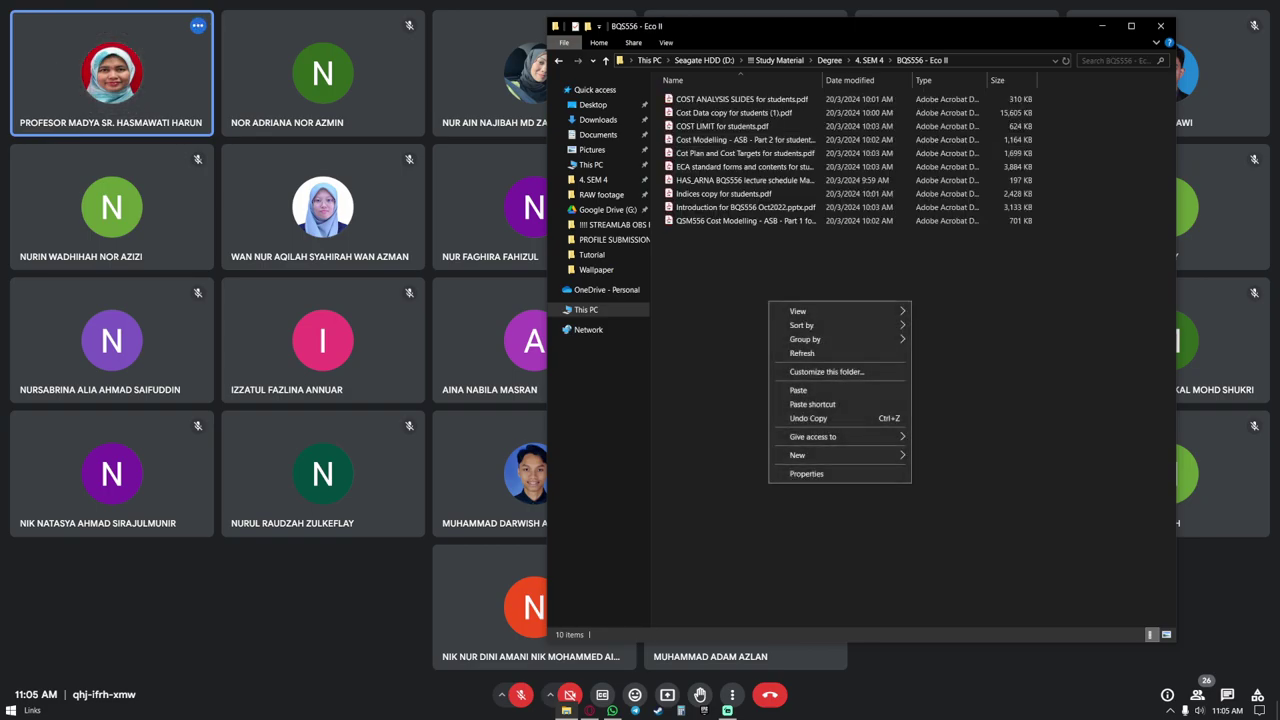
left_click(798, 390)
key("ctrl+v")
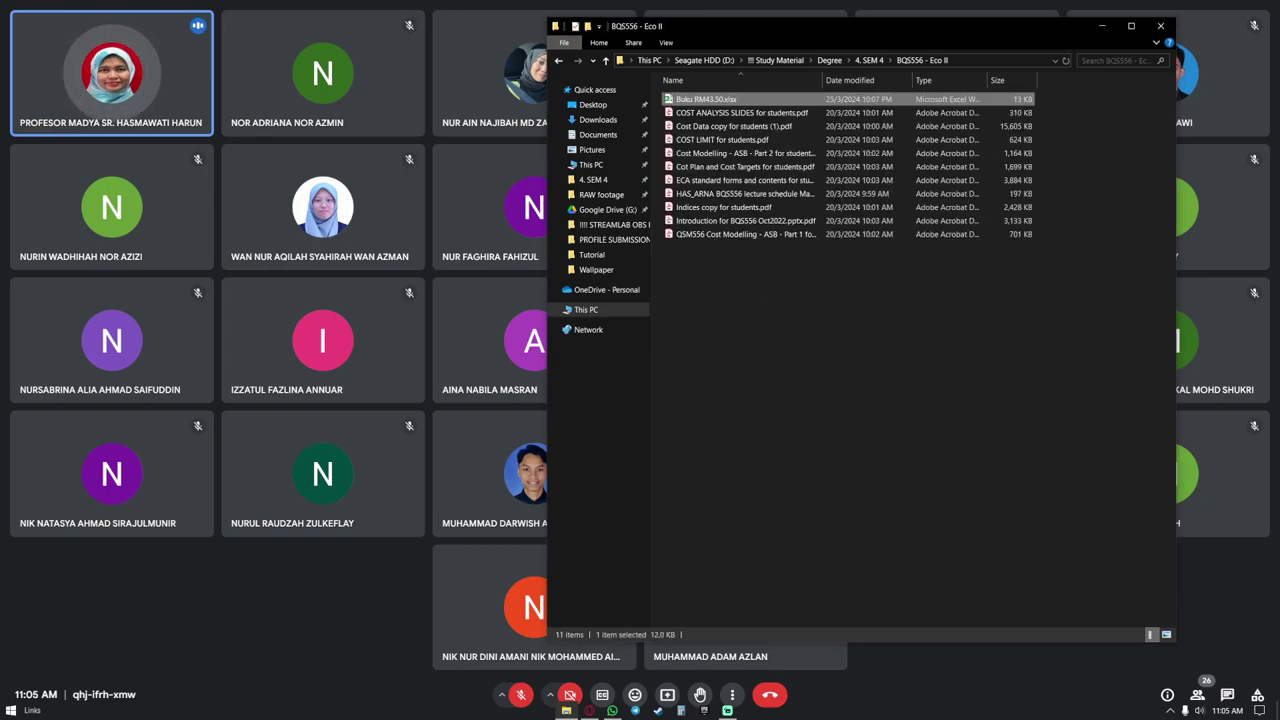
Rename the pasted workbook to List Name Eco Rumah.xlsx and open it in Excel.
key("F2")
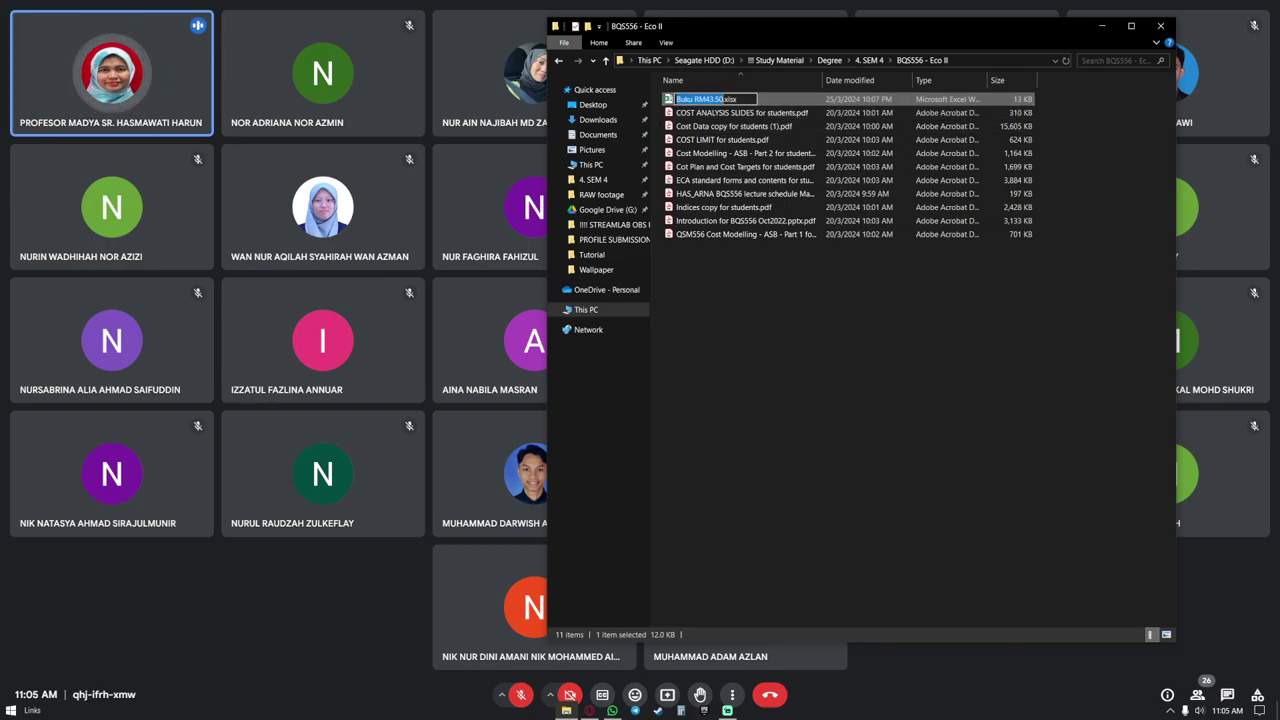
type("List Name Eco Ruma")
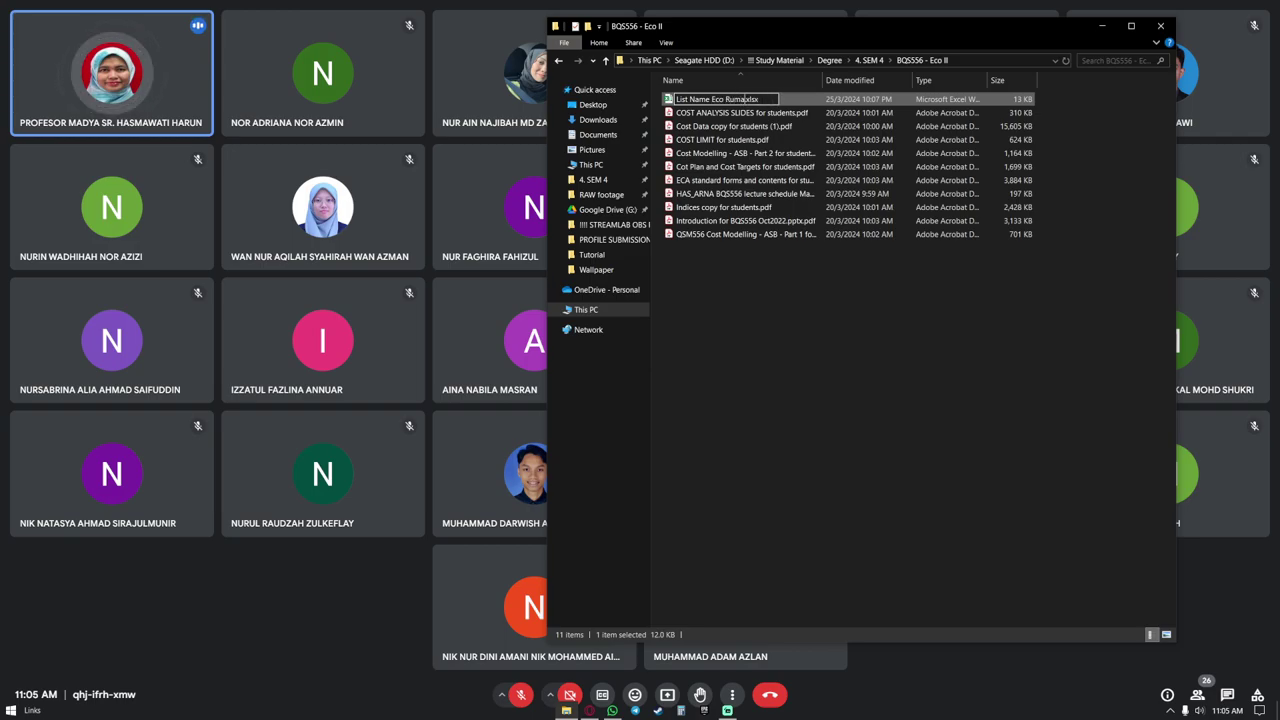
type("h")
key("Return")
key("Return")
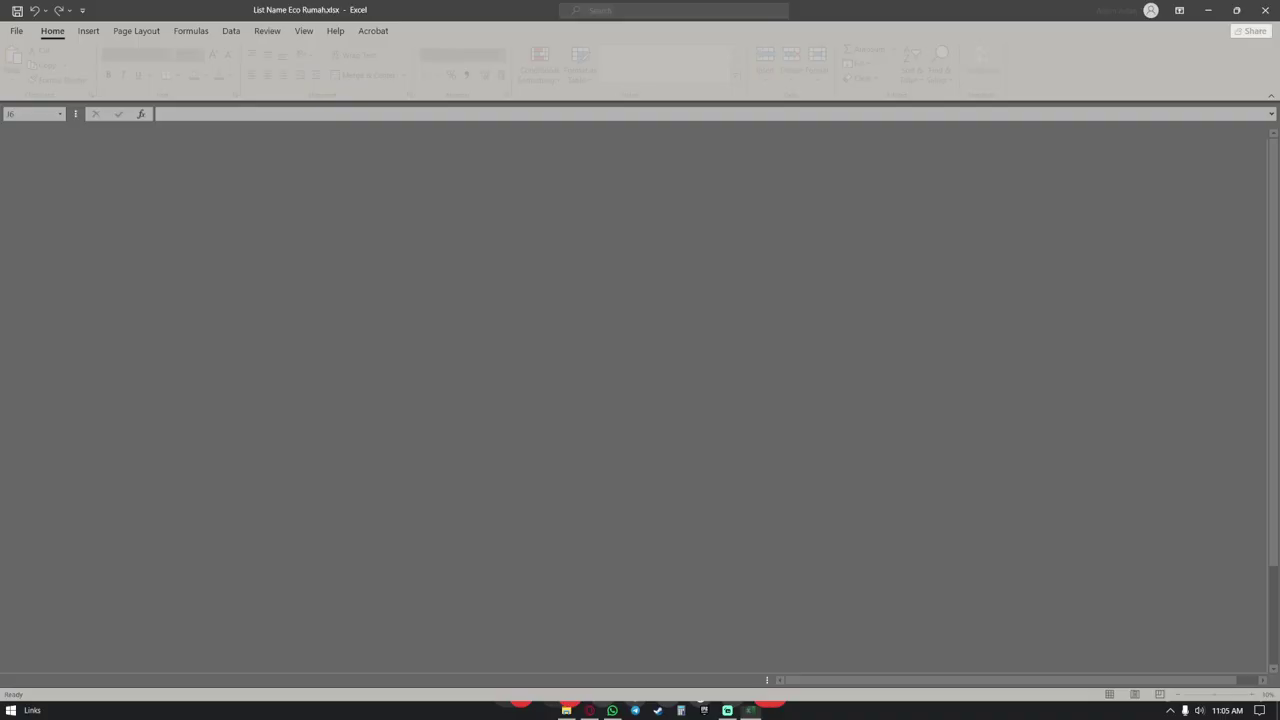
Make row 1 taller and enter the headings Category in D1 and m2 in E1.
scroll(640, 400, "down", 1)
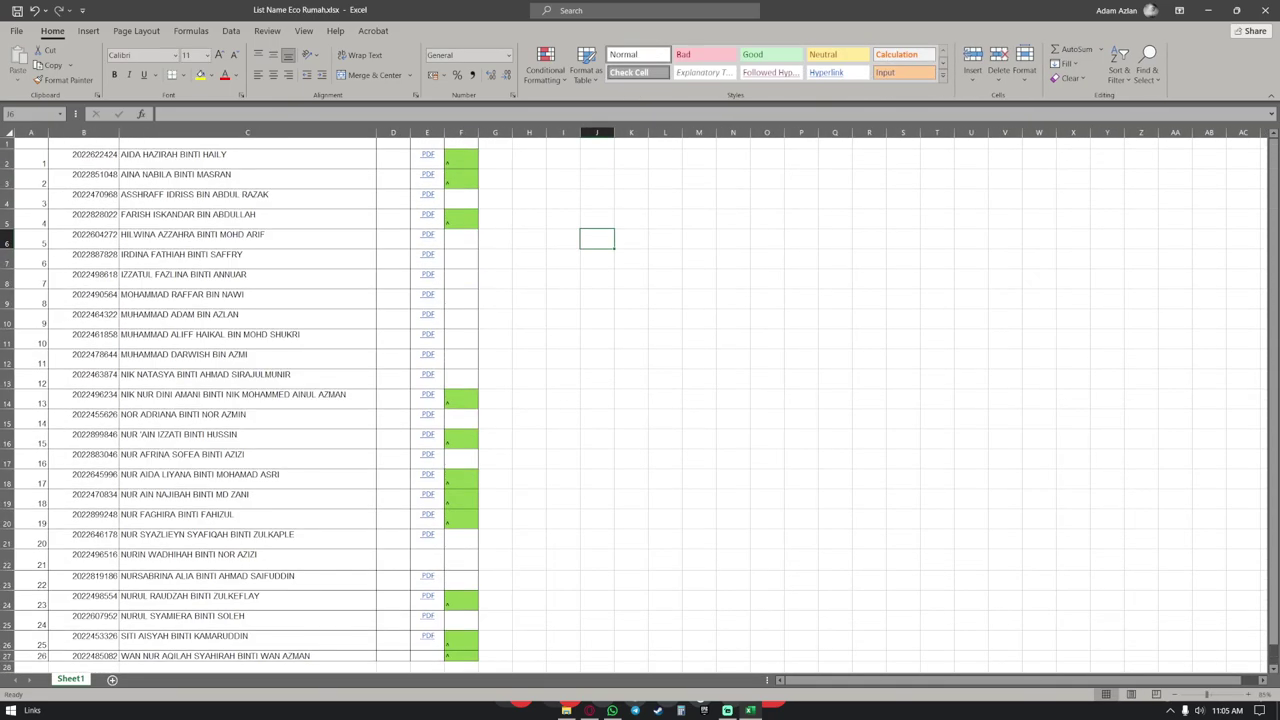
key("ctrl+a")
left_click_drag(8, 149, 8, 168)
left_click(529, 178)
left_click(495, 154)
left_click(393, 154)
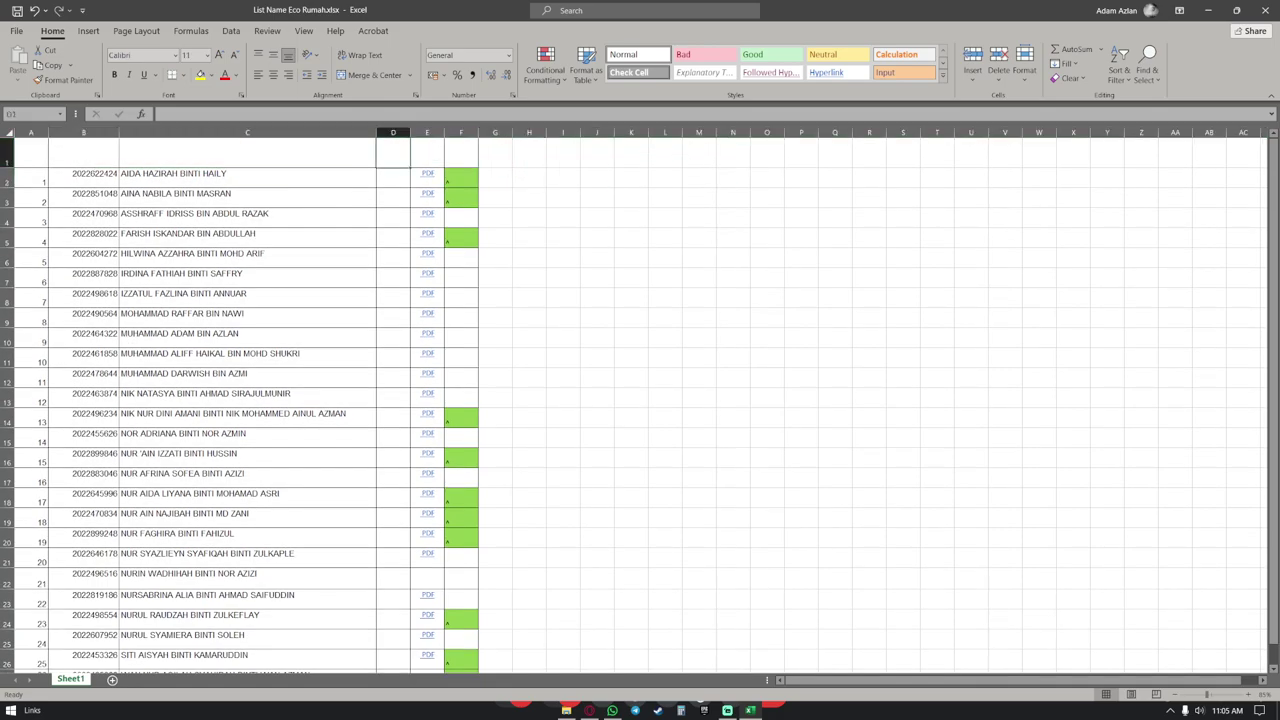
type("Category")
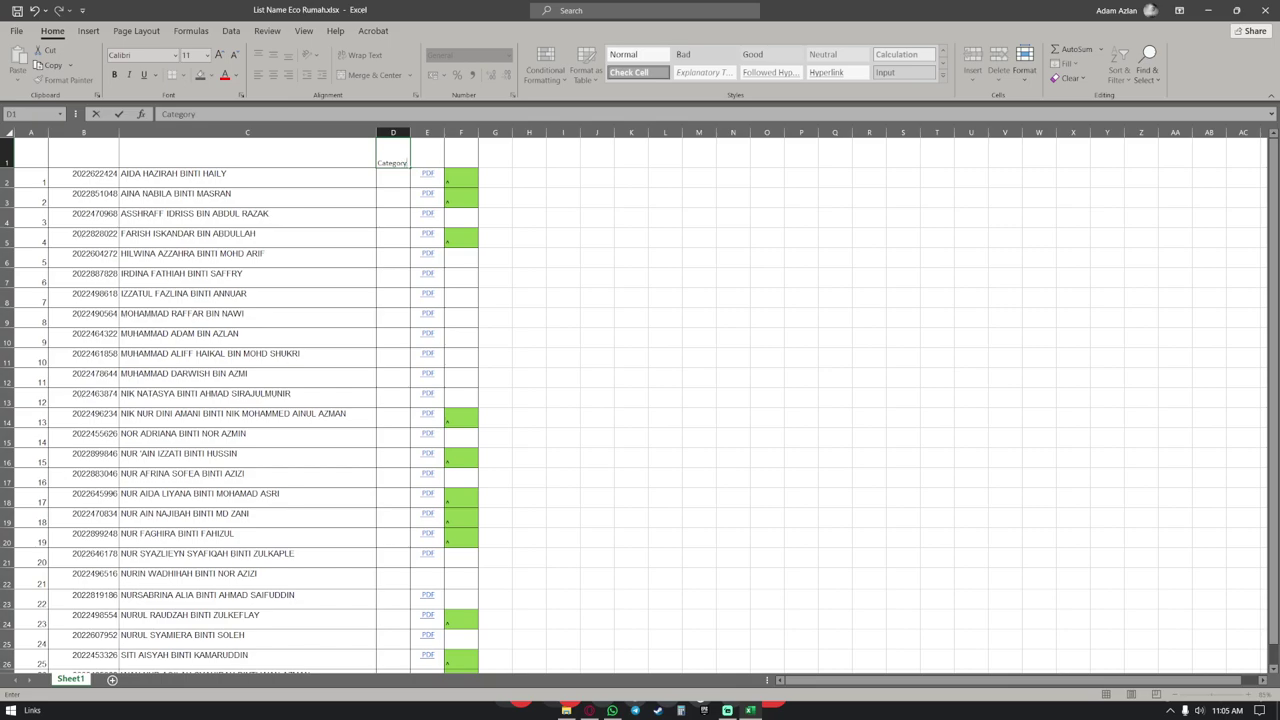
key("Tab")
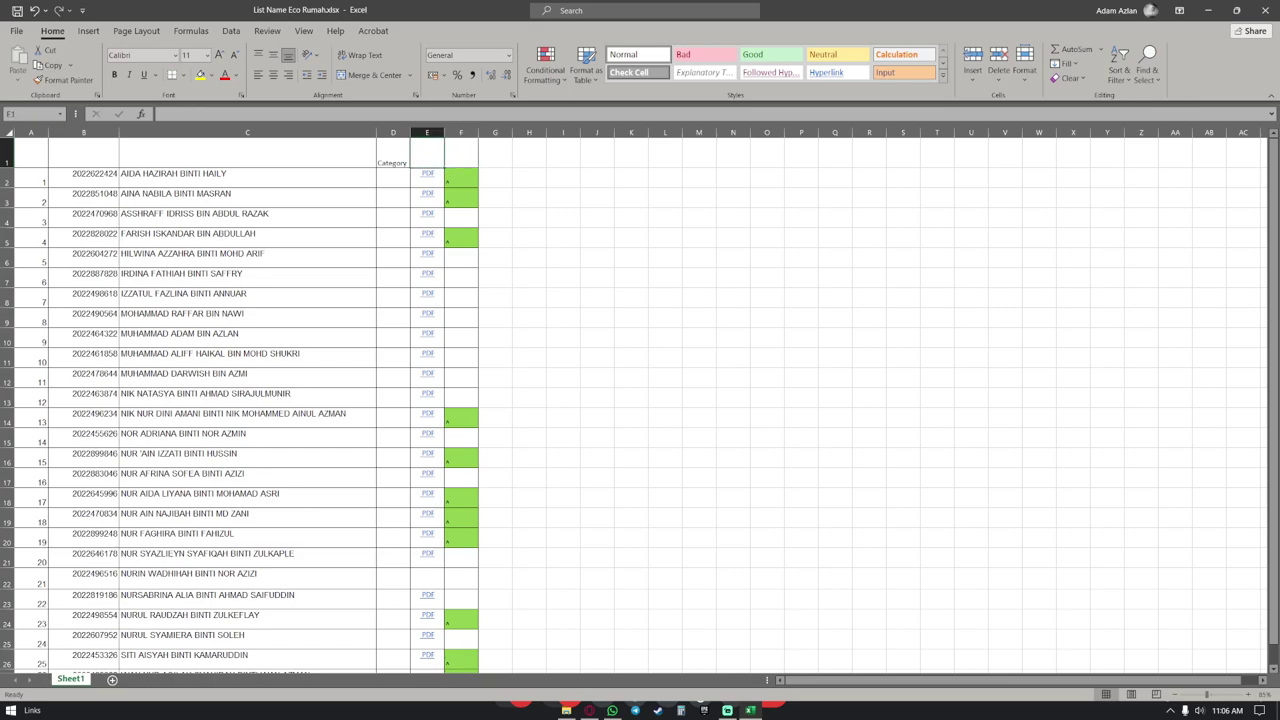
type("m2")
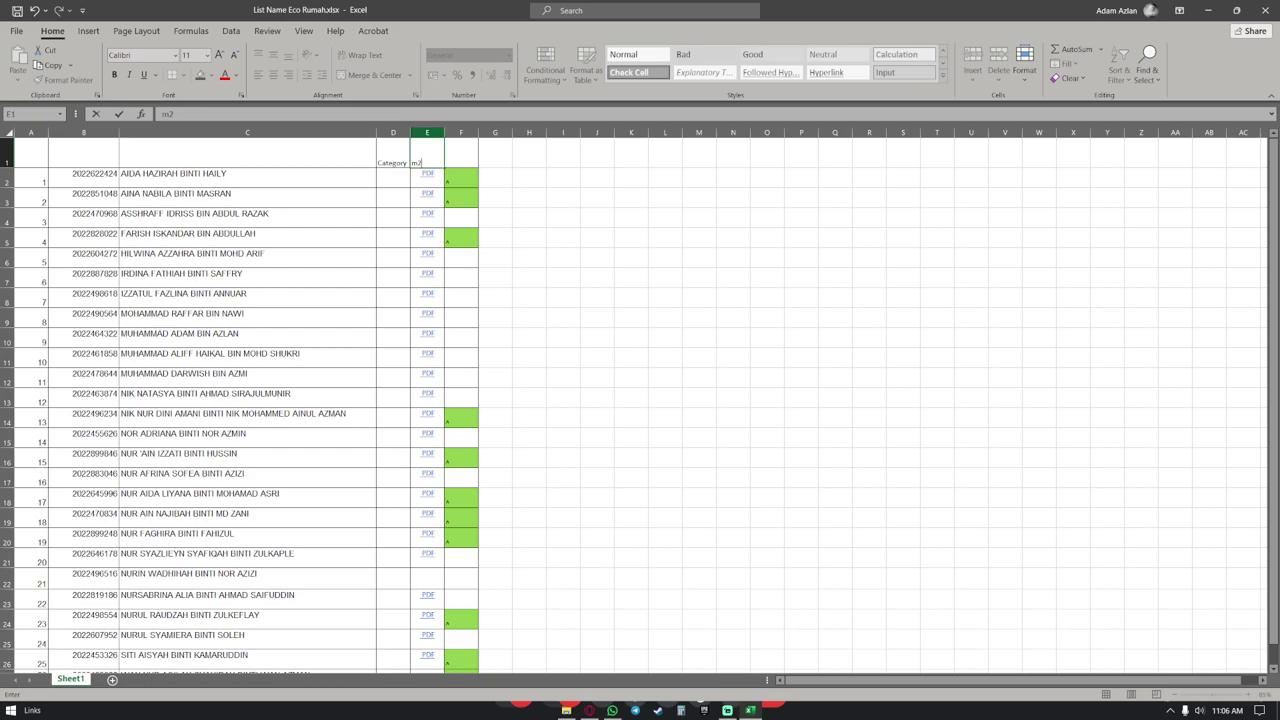
left_click_drag(427, 179, 427, 648)
key("ctrl+c")
key("Return")
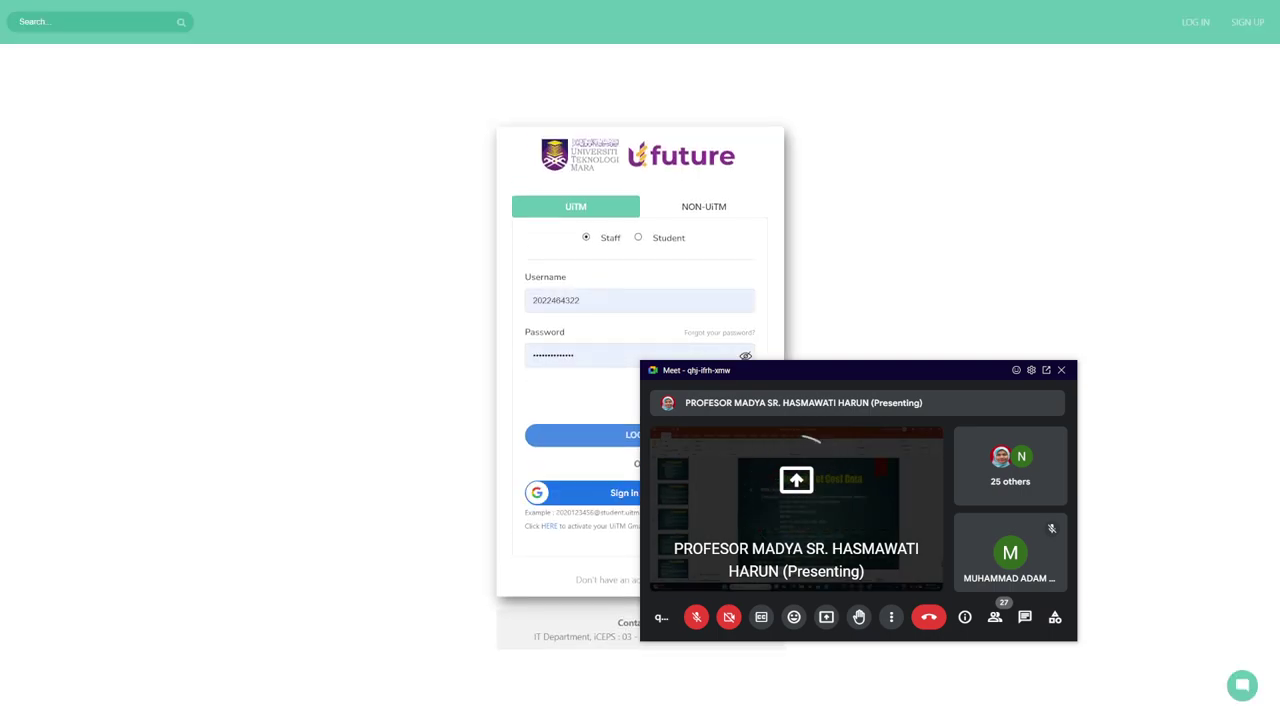
key("alt+Tab")
key("alt+Tab")
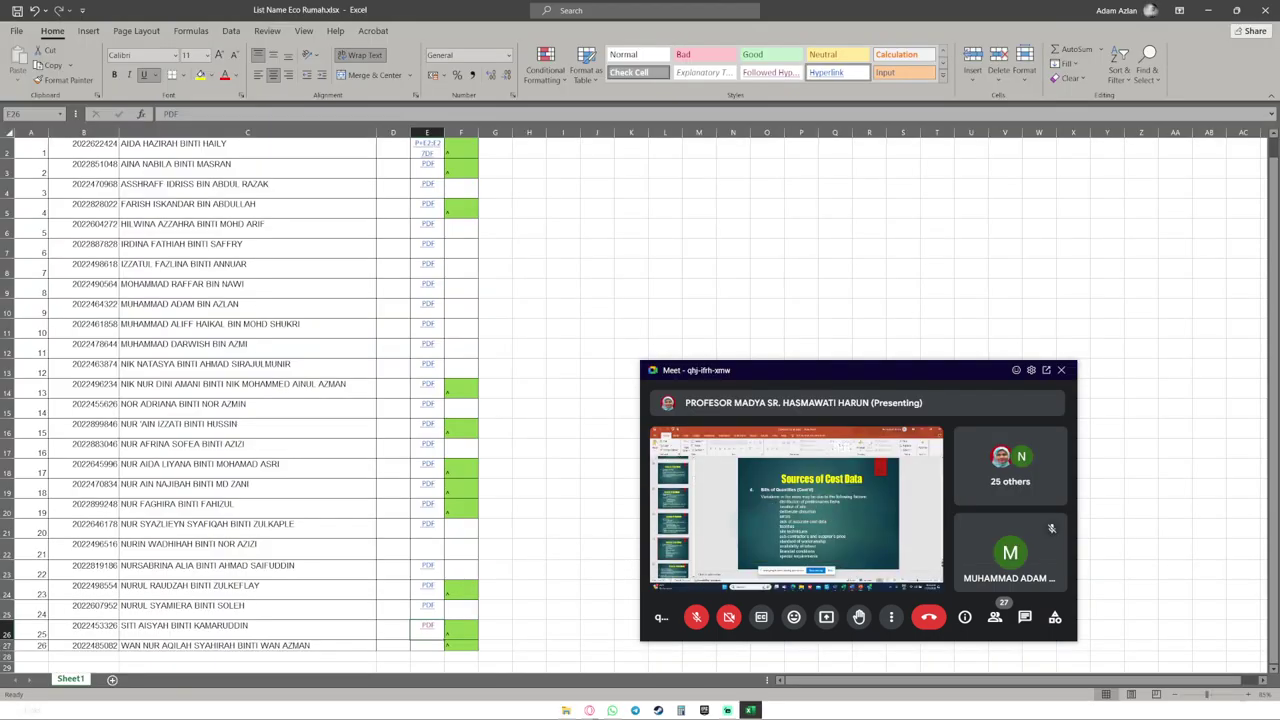
Clear the PDF link entries from column E below the m2 heading, working from row 26 up to row 2.
key("Delete")
key("Up")
key("Delete")
key("Up")
key("Delete")
key("Up")
key("Delete")
key("Up")
key("Delete")
key("Up")
key("Delete")
key("Up")
key("Delete")
key("Up")
key("Delete")
key("Up")
key("Delete")
key("Up")
key("Delete")
key("Up")
key("Delete")
key("Up")
key("Delete")
key("Up")
key("Delete")
key("Up")
key("Delete")
key("Up")
key("Delete")
key("Up")
key("Delete")
key("Up")
key("Delete")
key("Up")
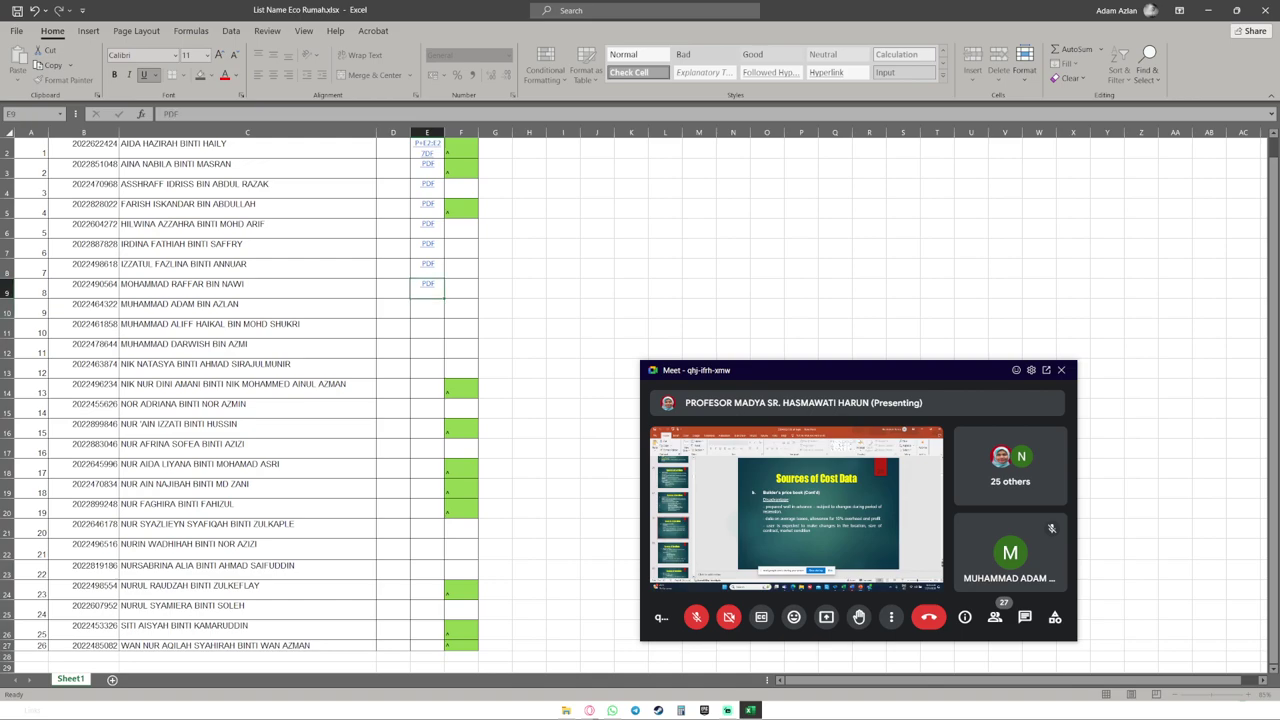
key("Delete")
key("Up")
key("Delete")
key("Up")
key("Delete")
key("Up")
key("Delete")
key("Up")
key("Delete")
key("Up")
key("Delete")
key("Up")
key("Delete")
key("Up")
key("Delete")
key("Up")
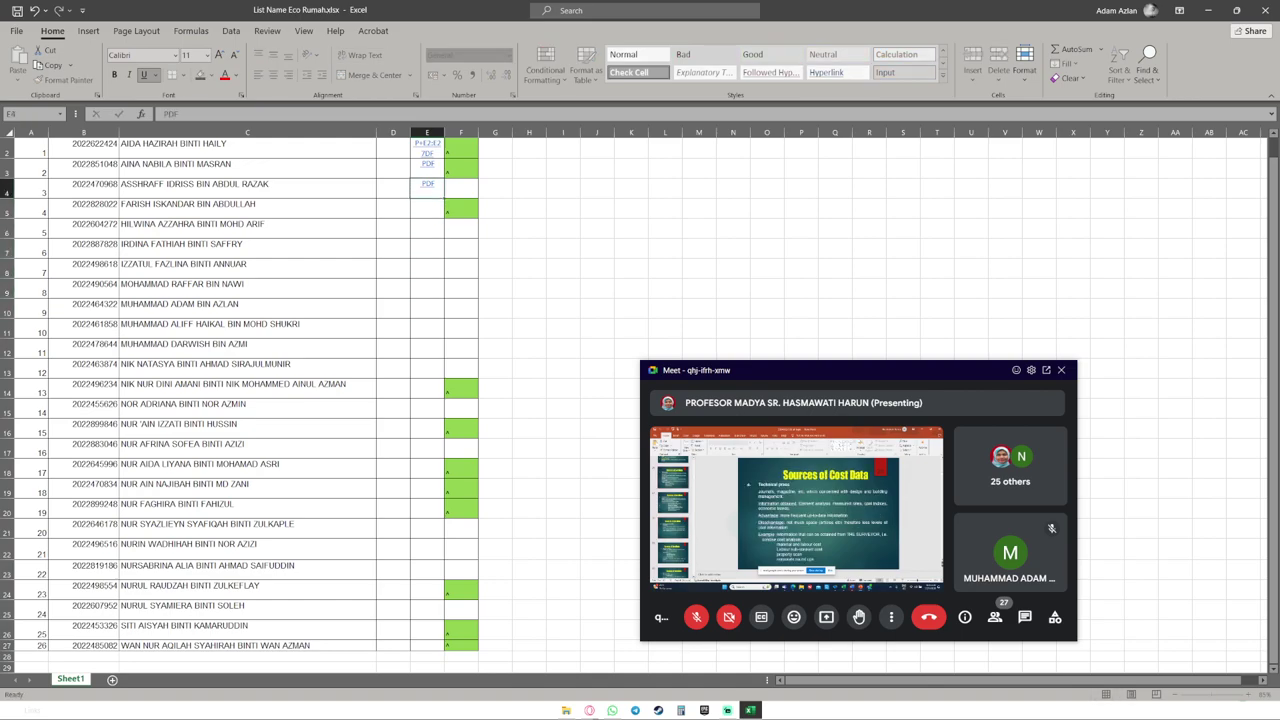
key("F2")
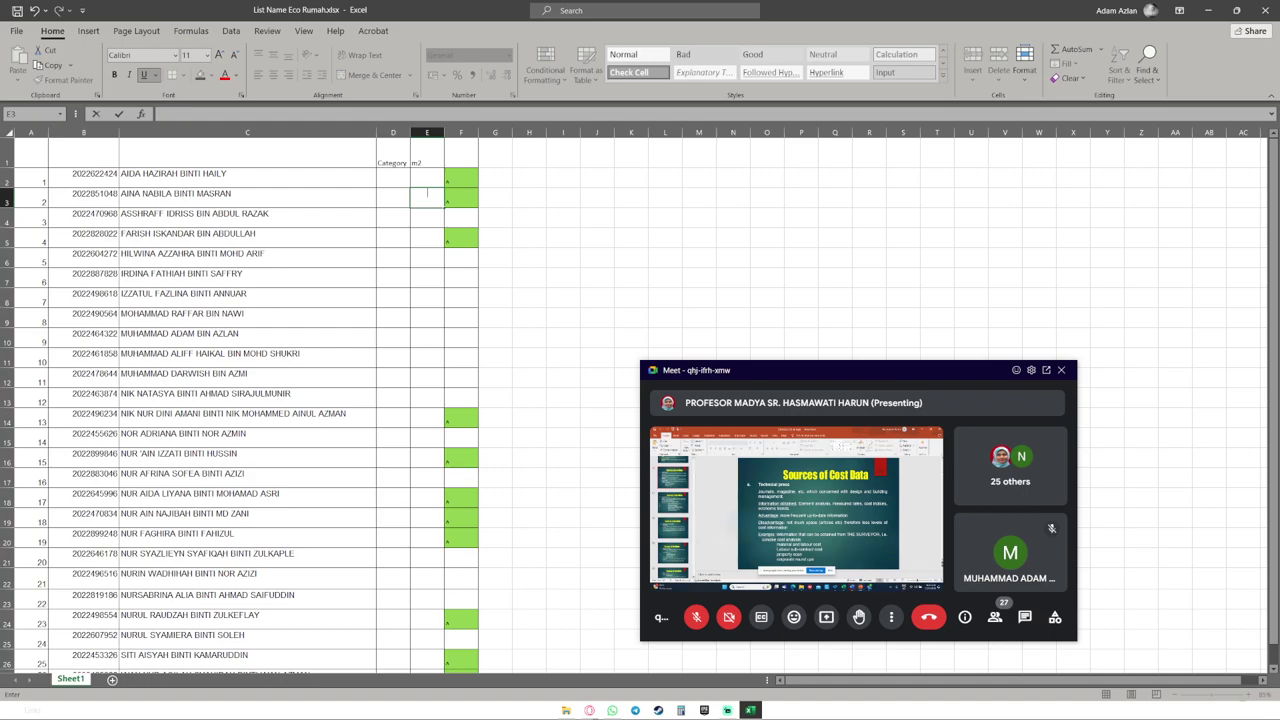
Enter the headings storey in F1, location in G1 and prices in H1.
left_click(461, 153)
type("store")
key("Tab")
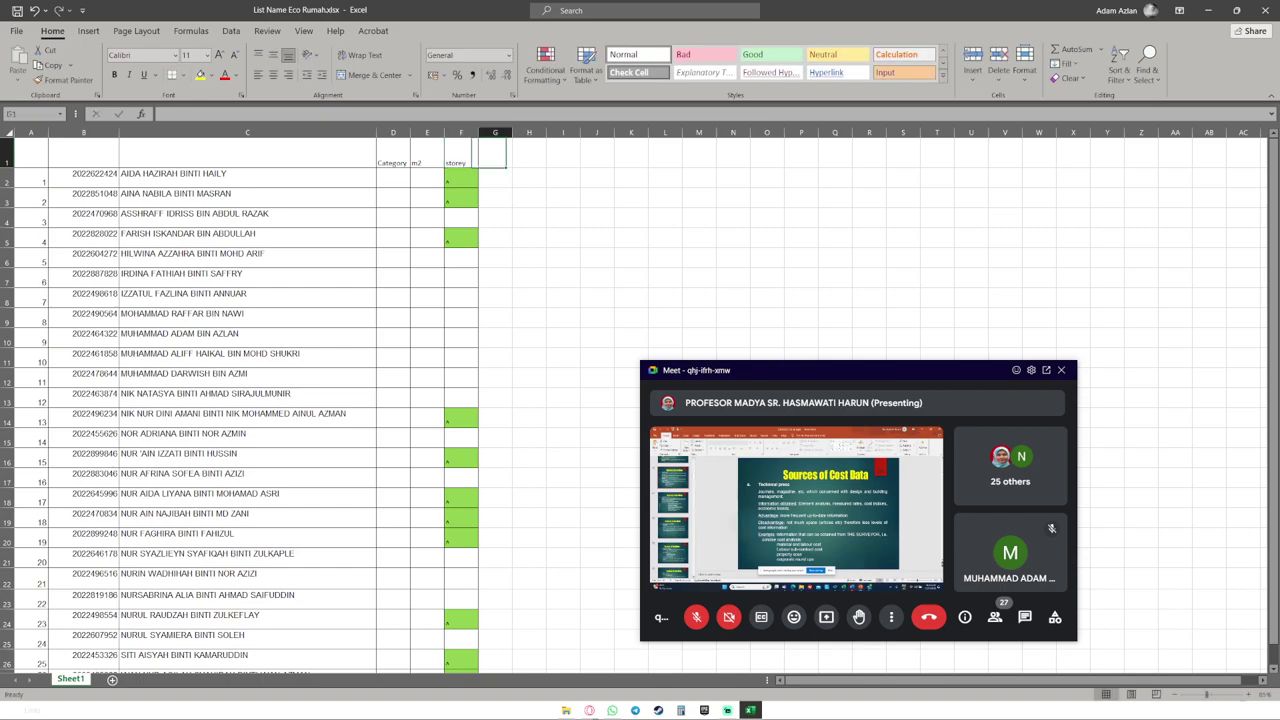
type("location")
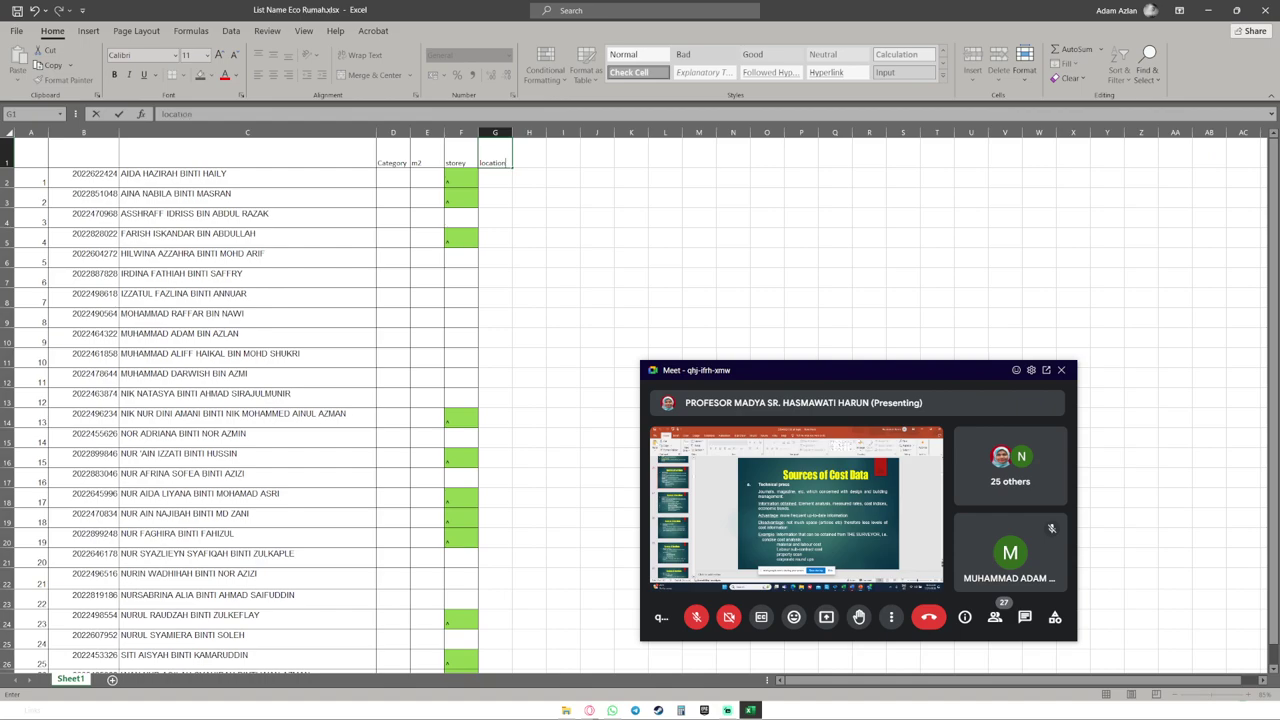
key("Tab")
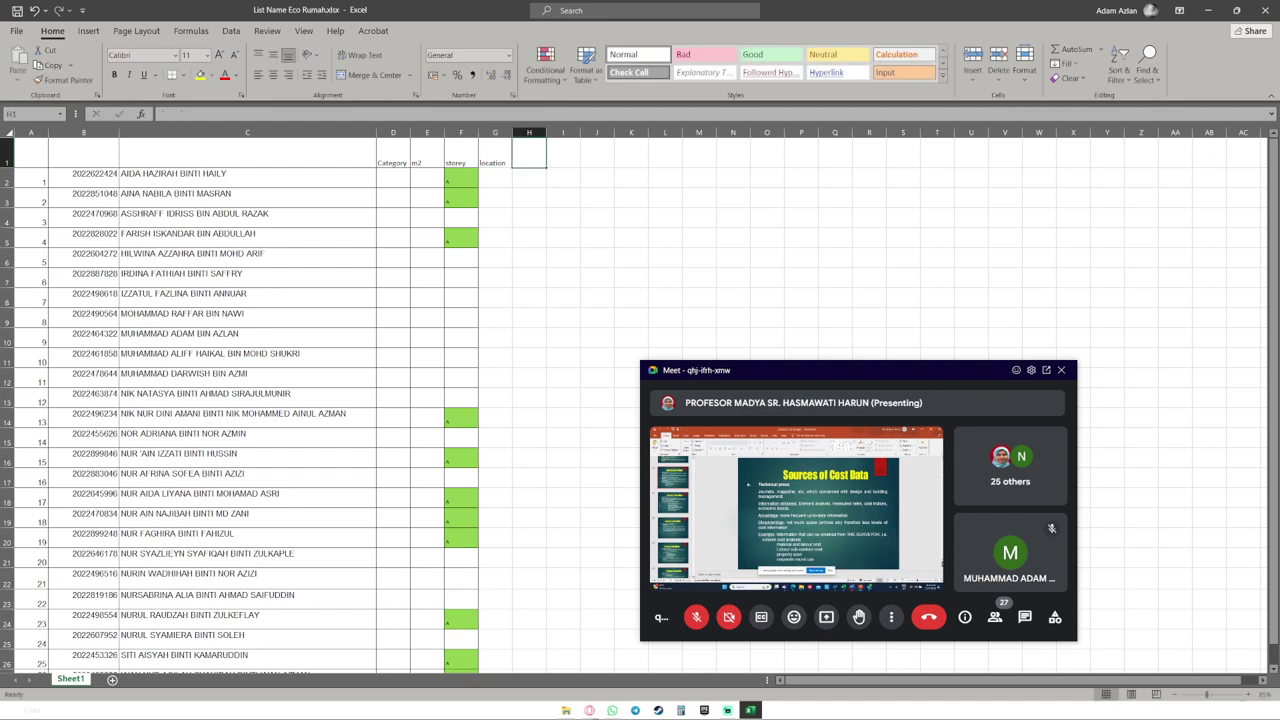
type("prices")
key("Tab")
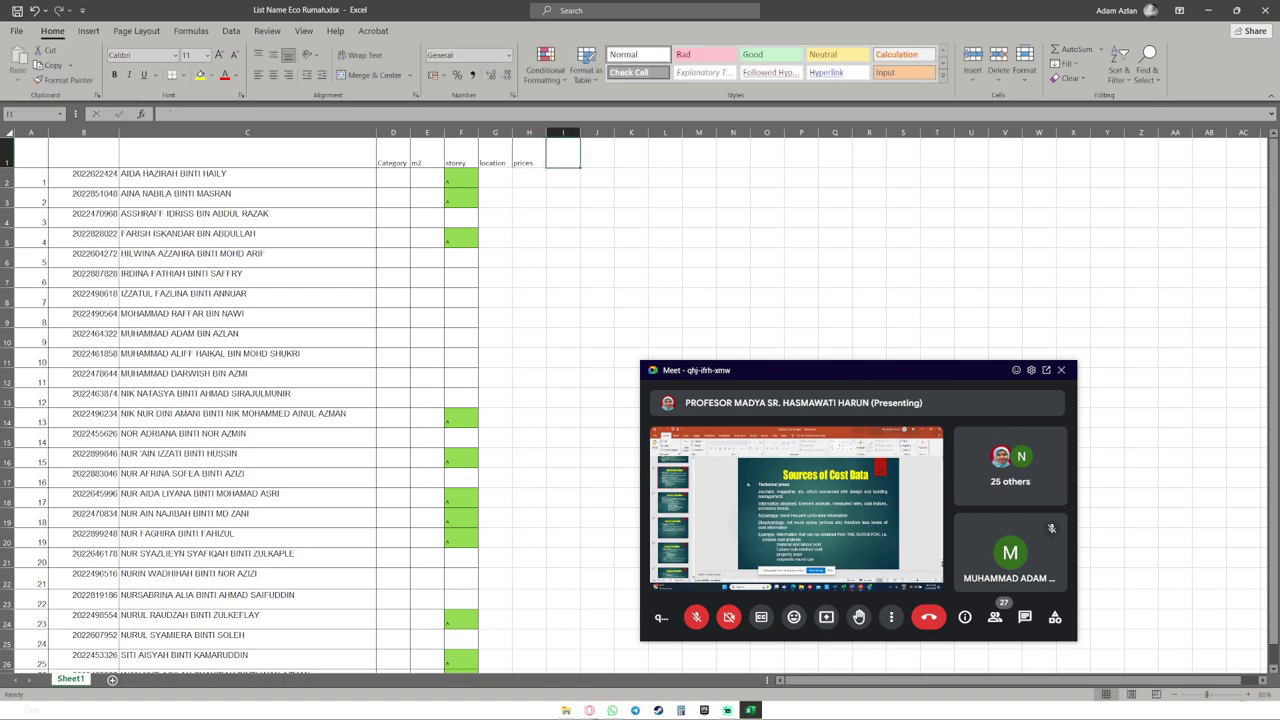
Enter the heading cost (RM/m2) in I1 and widen column I to fit it.
type("cost")
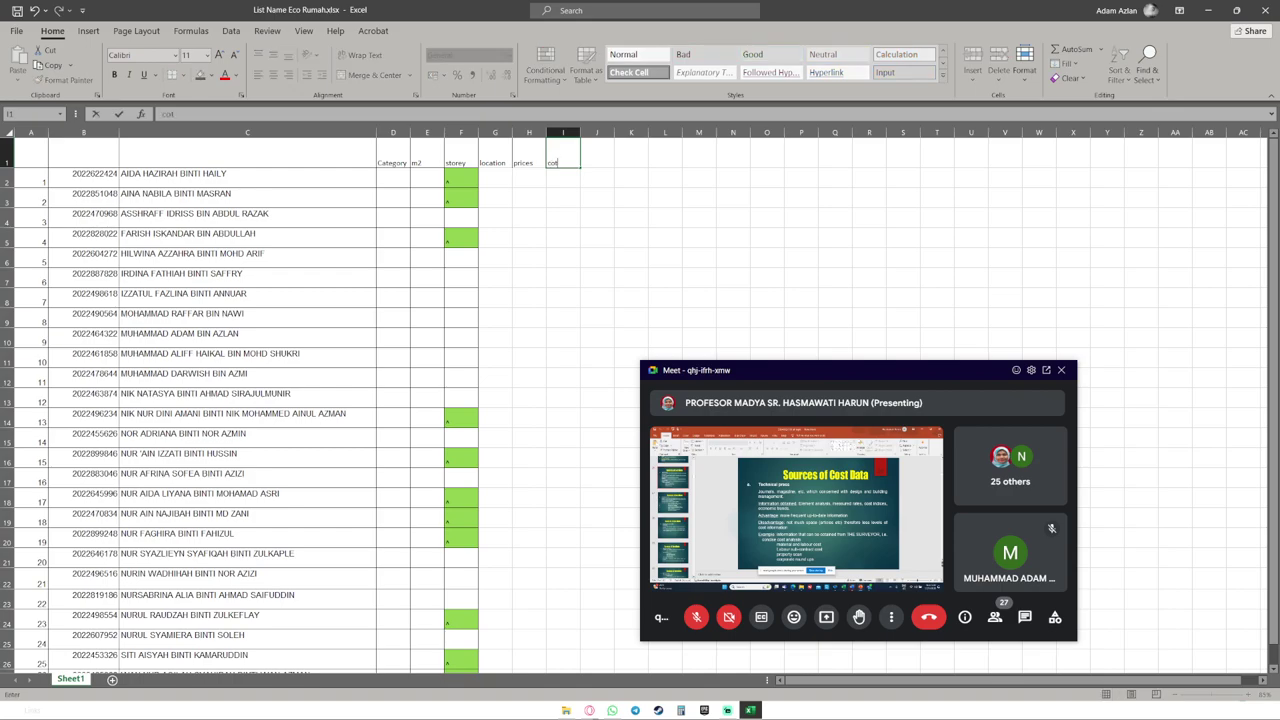
type("/")
key("BackSpace")
key("BackSpace")
key("BackSpace")
key("BackSpace")
type("cost (RM/m2)")
left_click(563, 237)
left_click_drag(580, 132, 600, 132)
Extend the heading in H1 to prices (RM) and fit column H to its width.
left_click(529, 154)
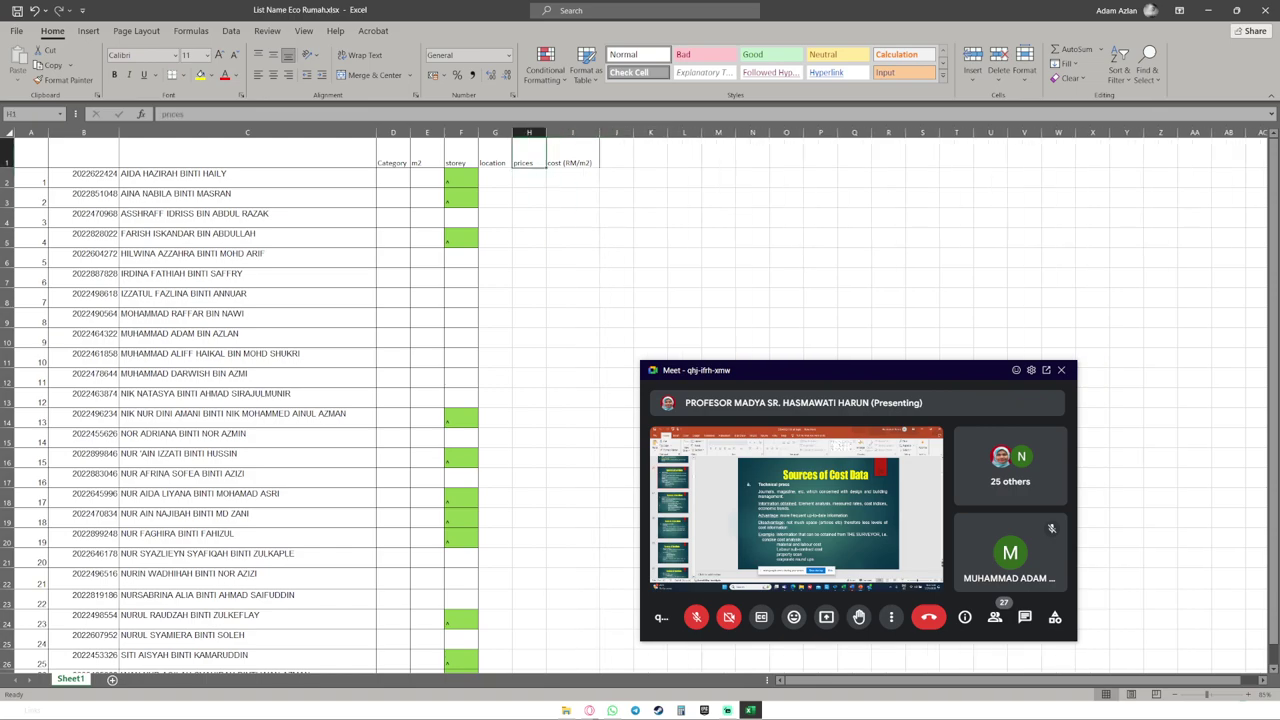
key("F2")
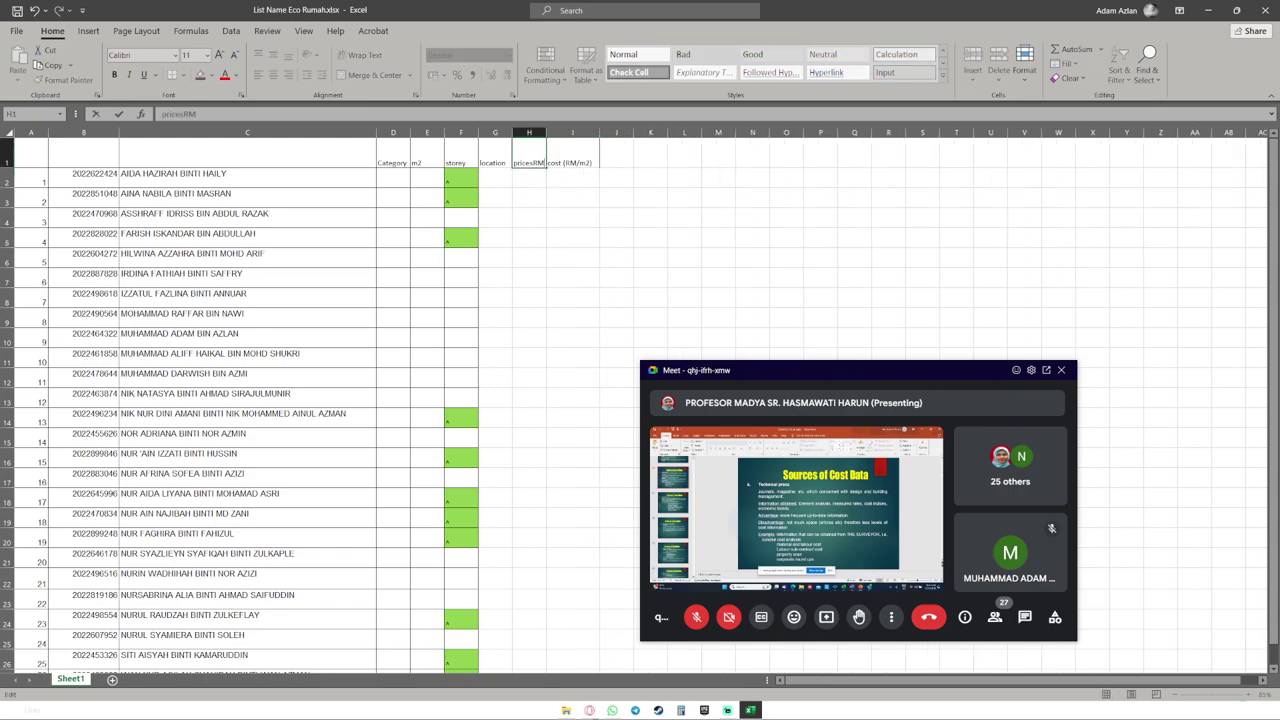
type("(RM")
left_click(573, 132)
double_click(546, 132)
left_click(534, 238)
Clear the leftover marks from the green cells in the storey column, from F2 down to F27.
left_click(461, 178)
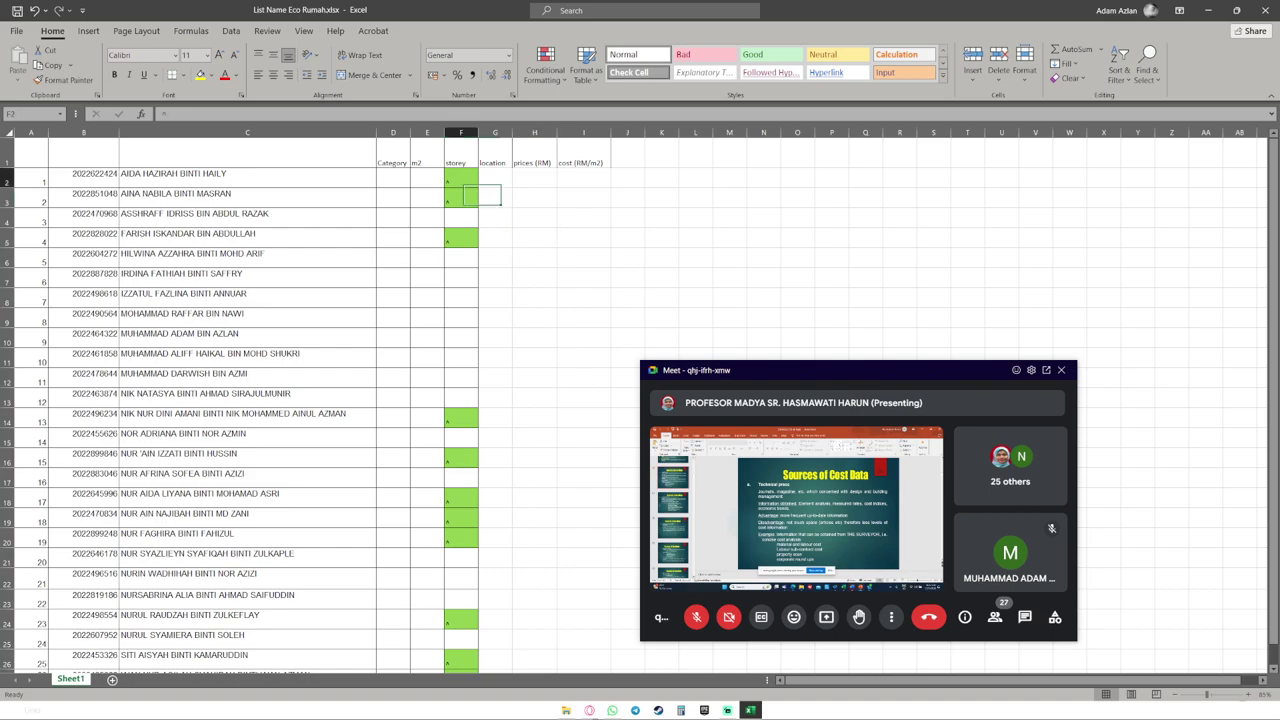
key("BackSpace")
key("Return")
key("BackSpace")
key("Return")
key("Return")
key("BackSpace")
key("Return")
key("Return")
key("Return")
key("Return")
key("Return")
key("Return")
key("Return")
key("Down")
key("Down")
key("Delete")
key("Down")
key("Down")
key("Delete")
key("Down")
key("Down")
key("Delete")
key("Down")
key("Delete")
key("Down")
key("Delete")
key("Down")
key("Down")
key("Down")
key("Down")
key("Delete")
key("Down")
key("Down")
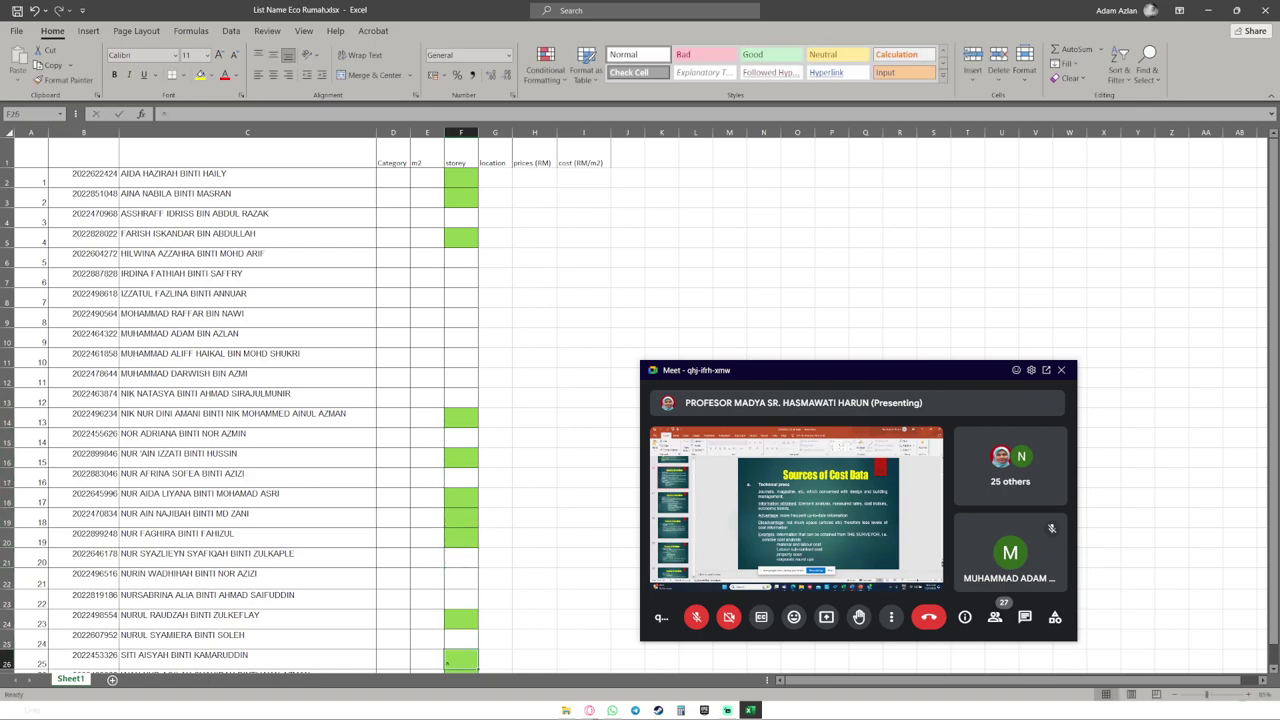
key("Delete")
key("Down")
key("Down")
key("Down")
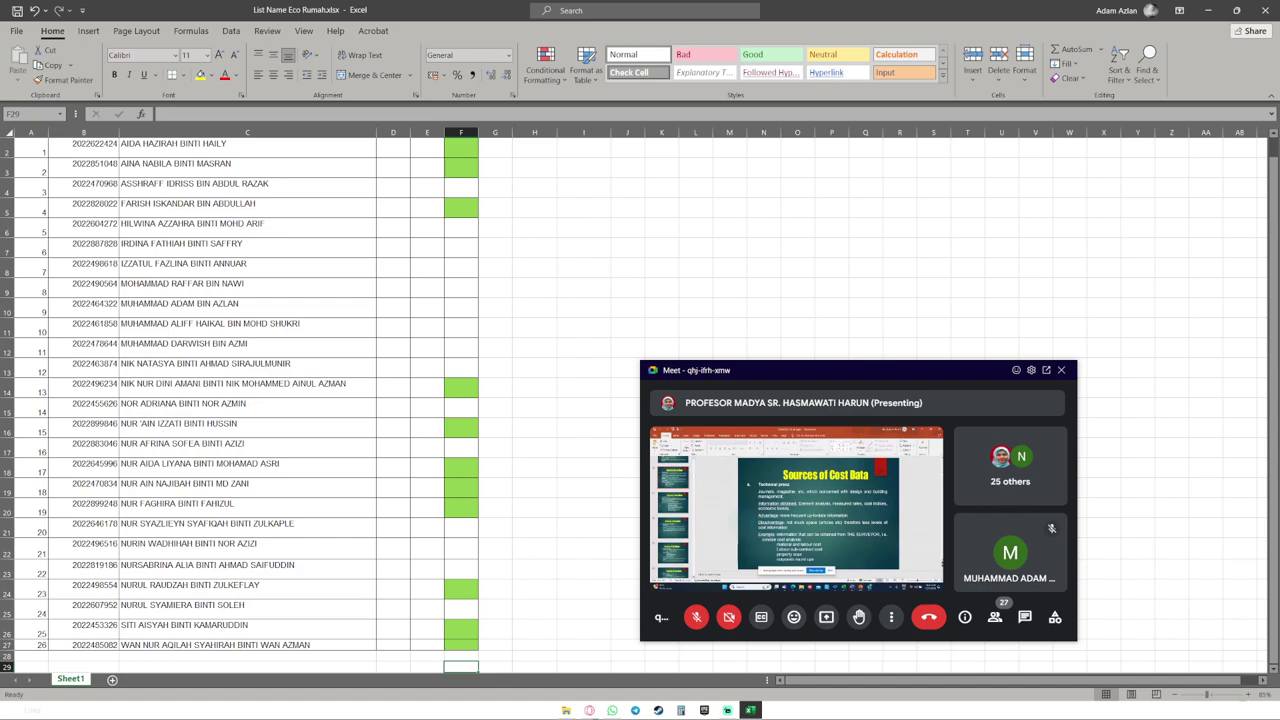
Remove the fill colour from the storey cells F2:F27 with No Fill.
scroll(461, 400, "up", 2)
left_click_drag(461, 178, 461, 653)
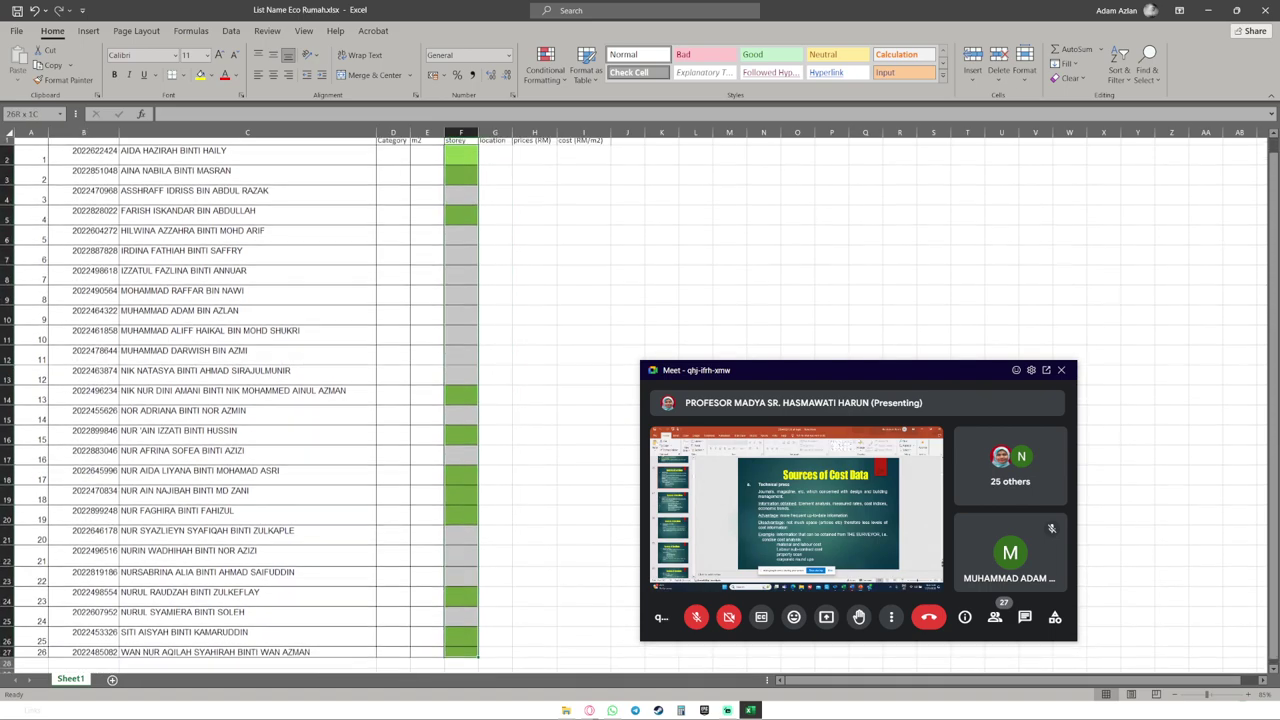
key("shift+Down")
key("shift+Up")
key("shift+Up")
key("shift+Down")
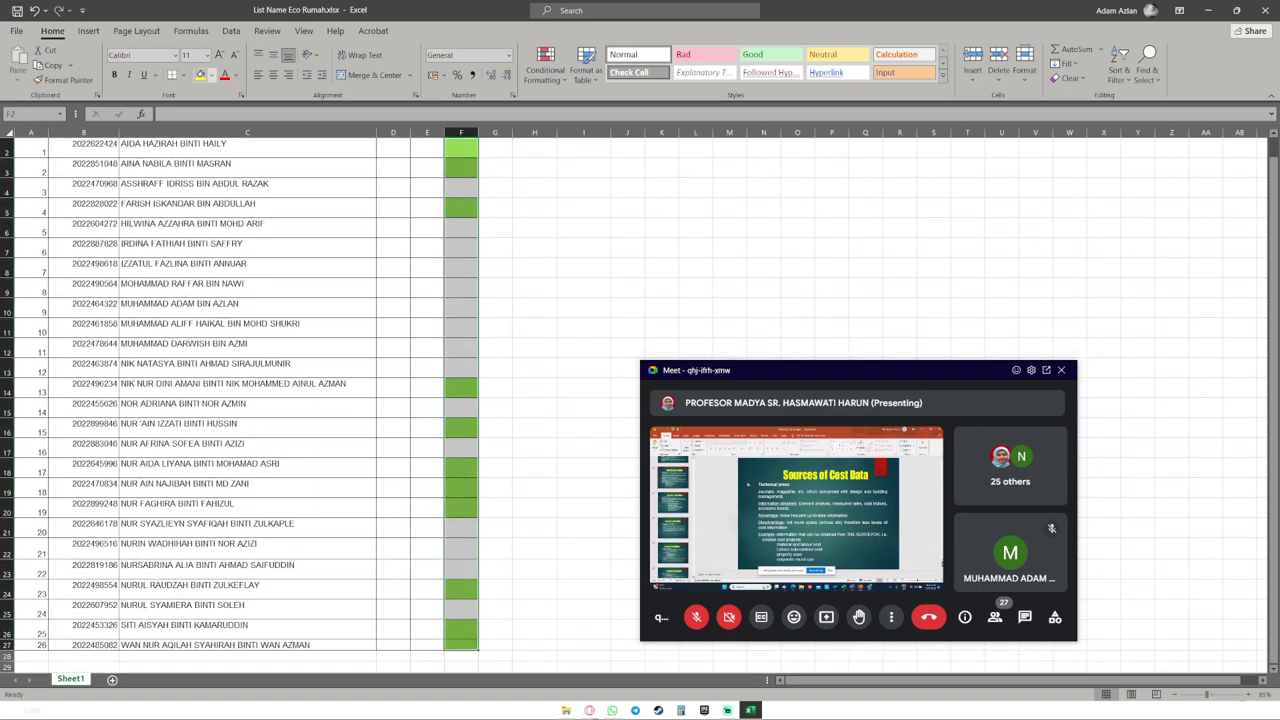
left_click(211, 75)
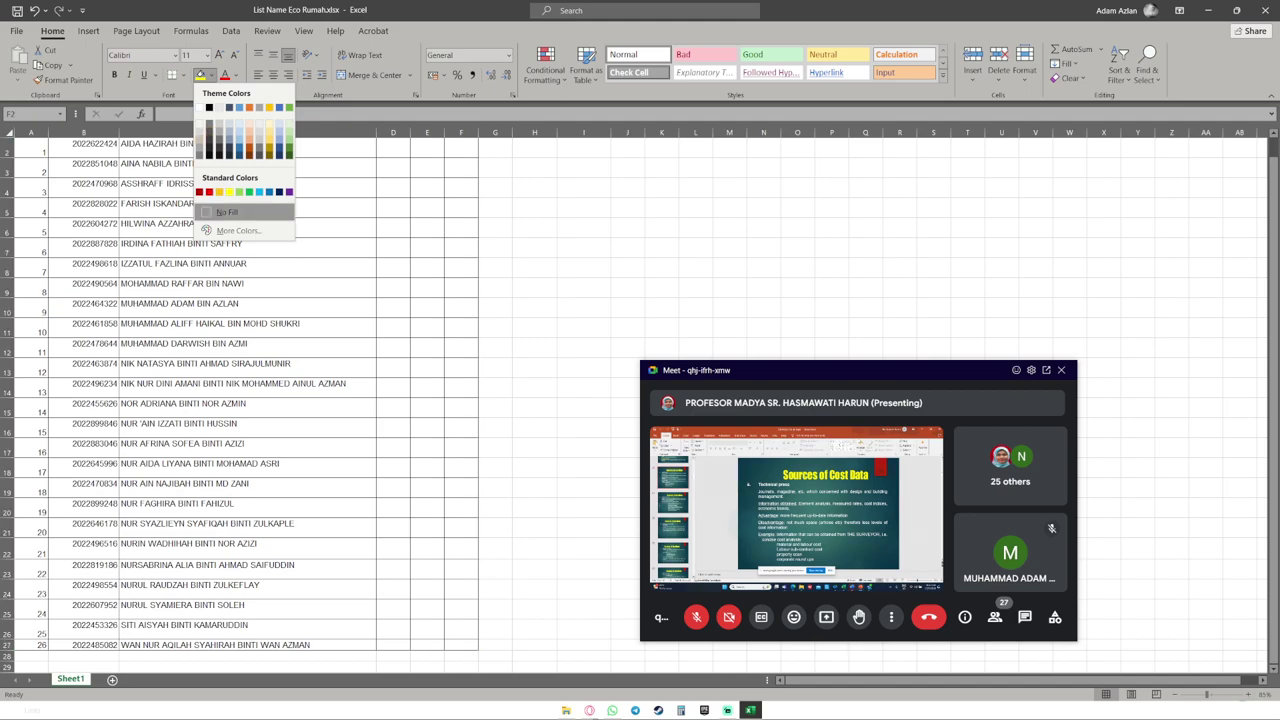
left_click(228, 212)
Apply All Borders to the whole table range A1:I27.
scroll(495, 278, "up", 1)
left_click(495, 278)
left_click_drag(30, 160, 610, 650)
left_click(181, 75)
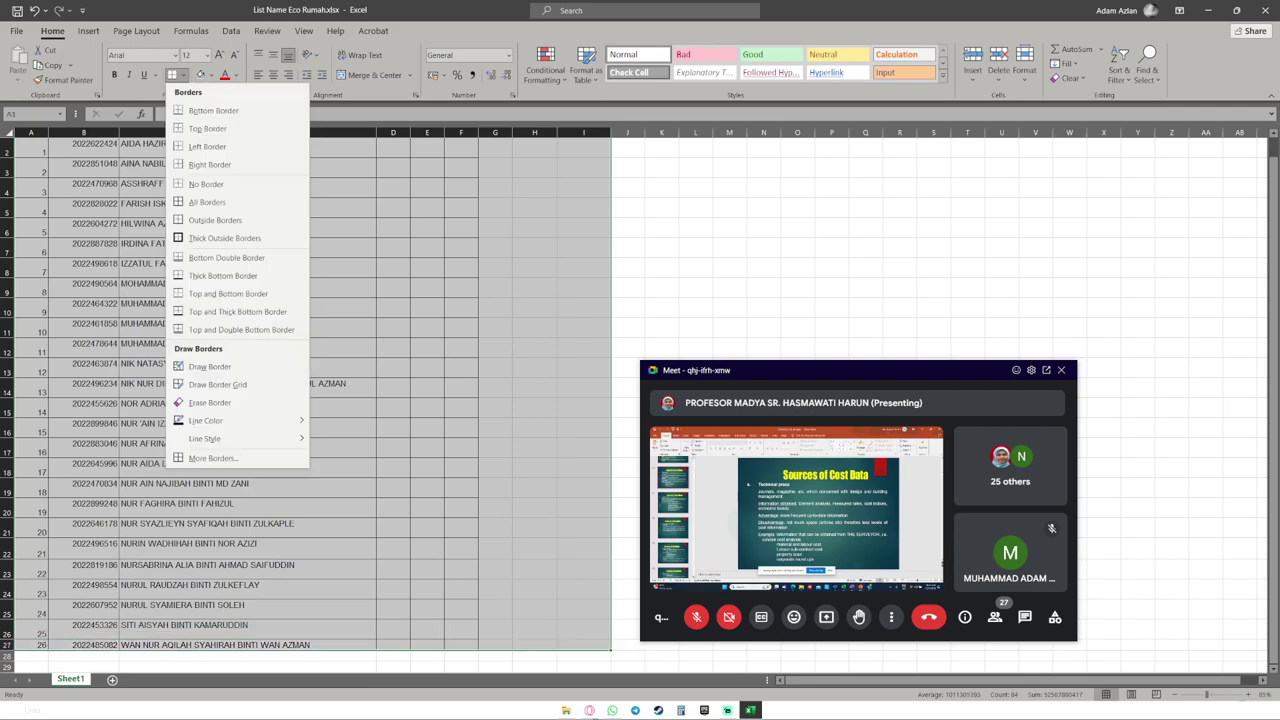
left_click(210, 200)
scroll(210, 200, "up", 1)
left_click(584, 298)
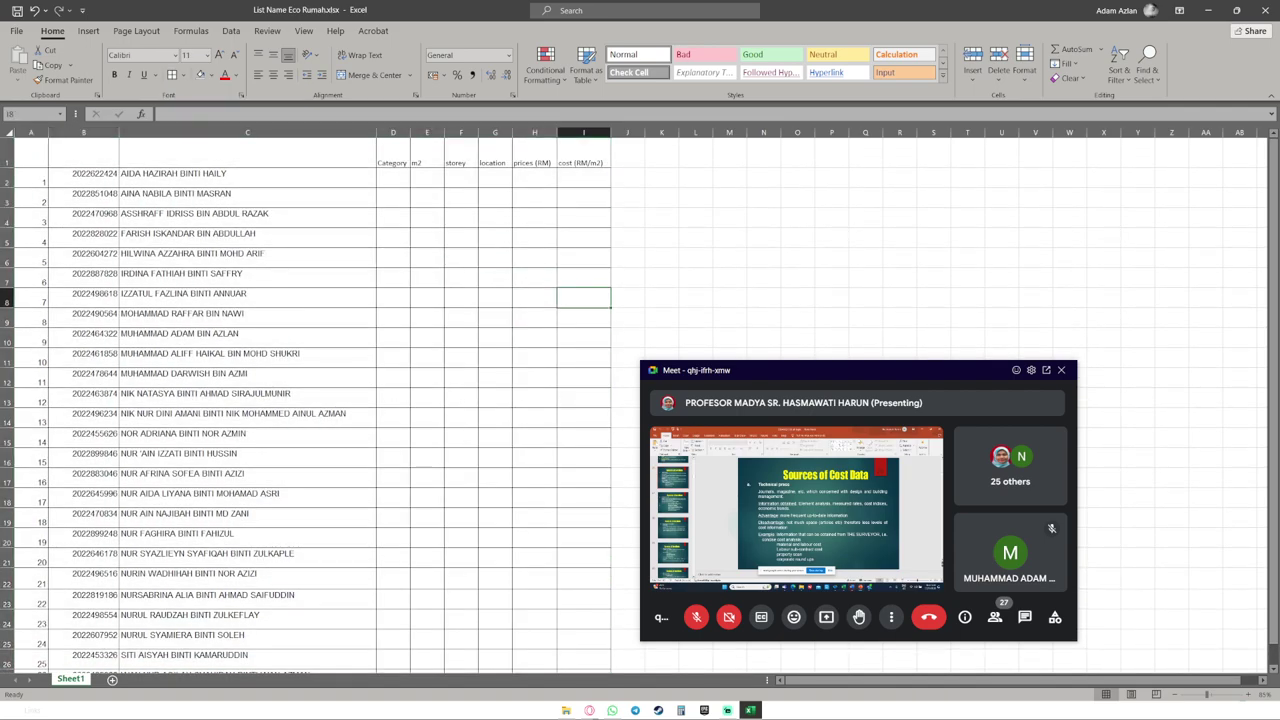
Replace the heading in E1 with location.
left_click(495, 154)
left_click(427, 154)
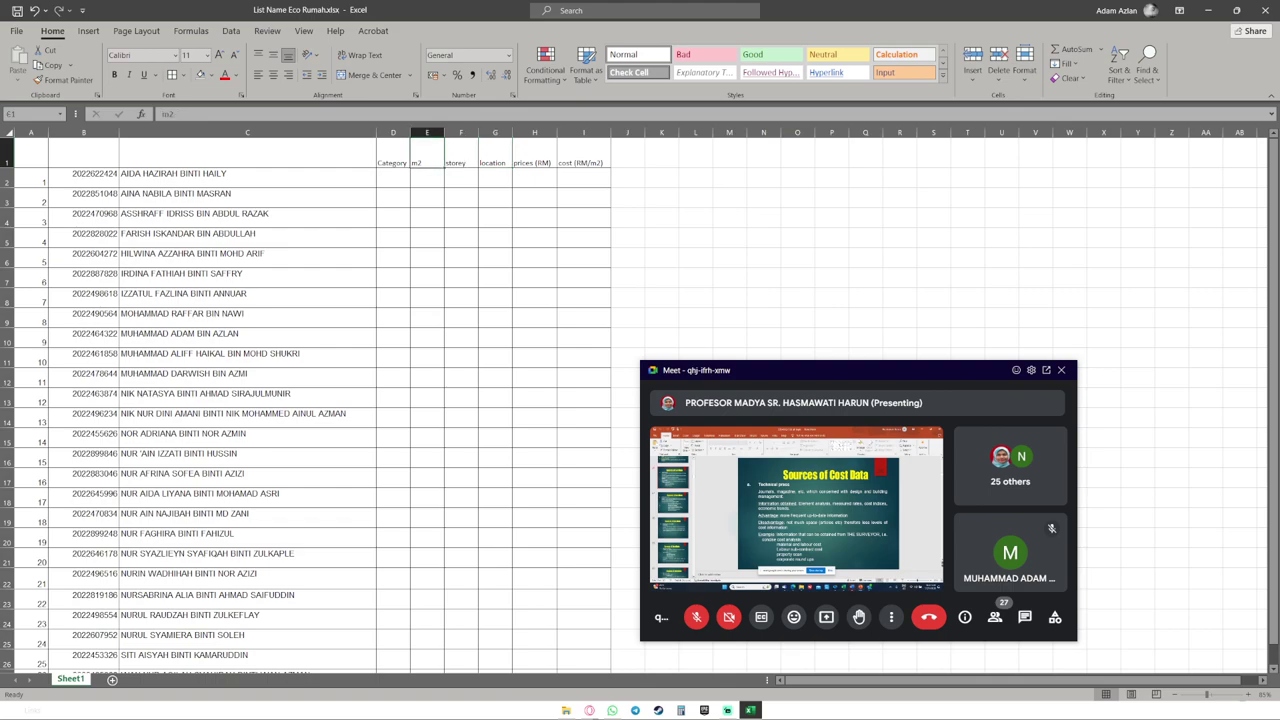
left_click(495, 154)
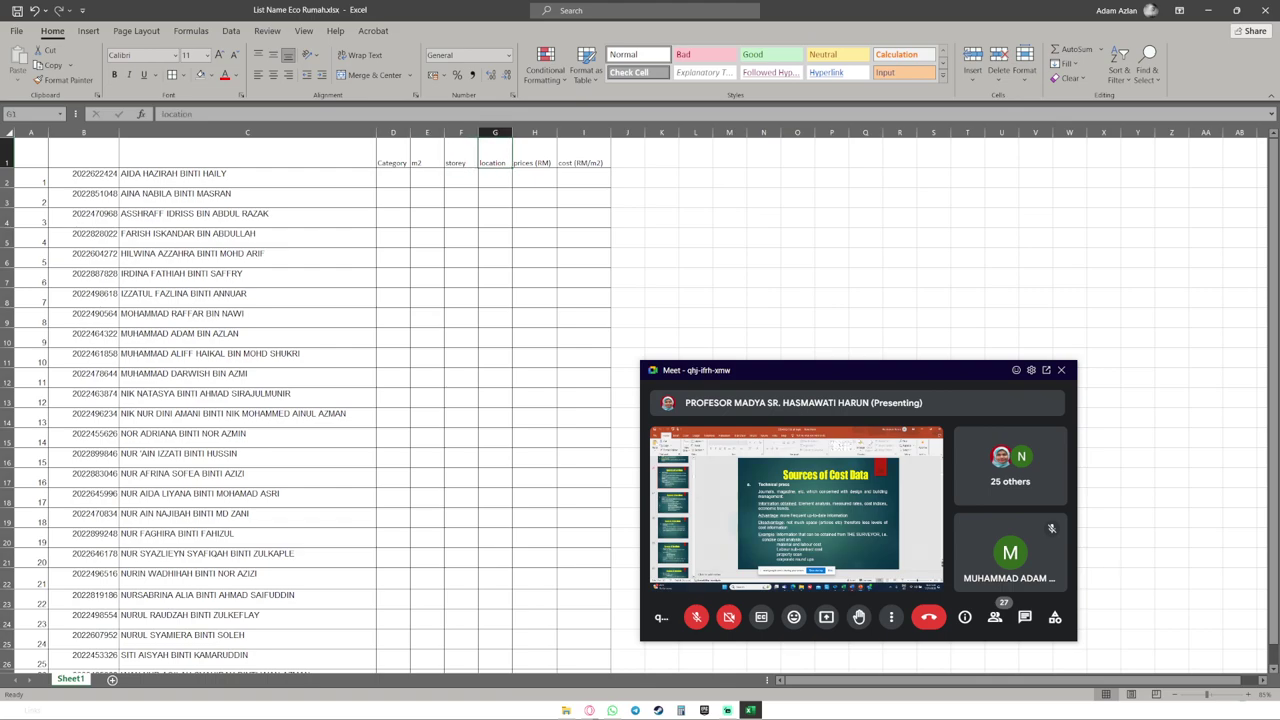
left_click(427, 154)
type("locatio")
Replace the heading in G1 with GFA (m2) and widen columns D and E slightly to fit their headings.
key("Right")
key("Right")
key("Right")
key("Left")
type("A")
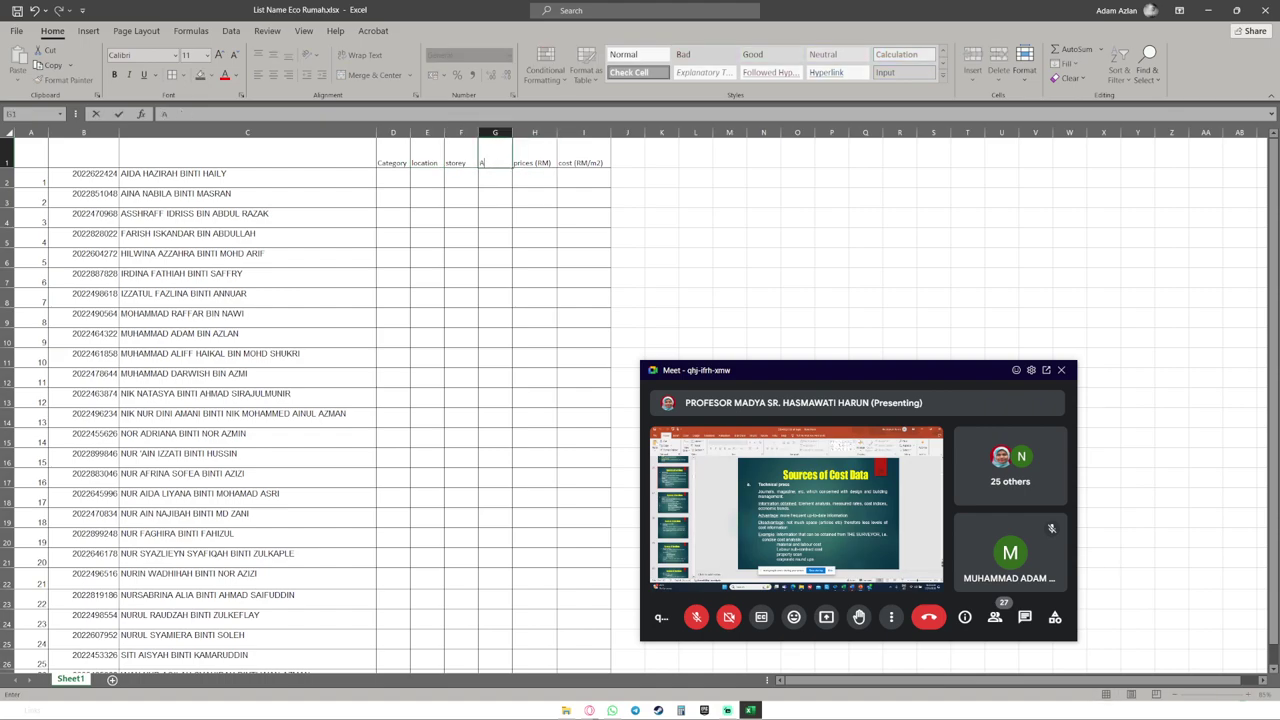
type("GFAA")
left_click(584, 238)
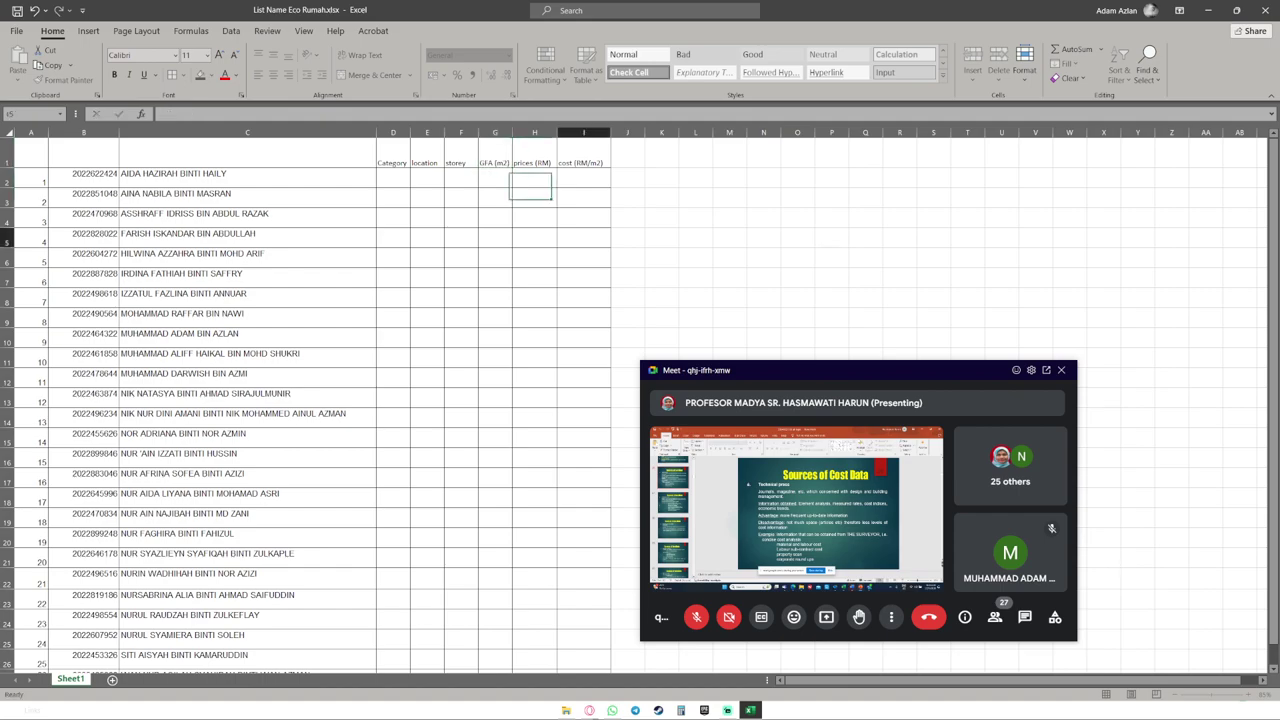
left_click_drag(410, 132, 450, 132)
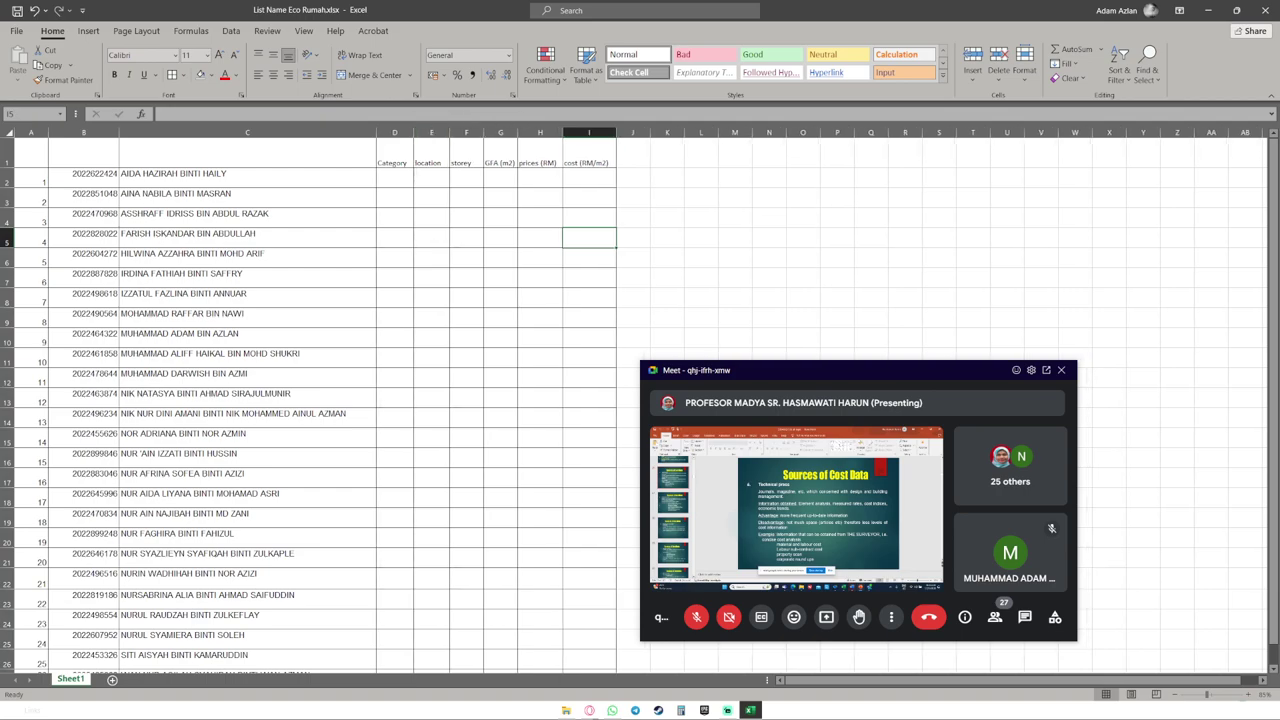
Capitalise the headings in E1 and F1 to Location and Storey.
double_click(431, 158)
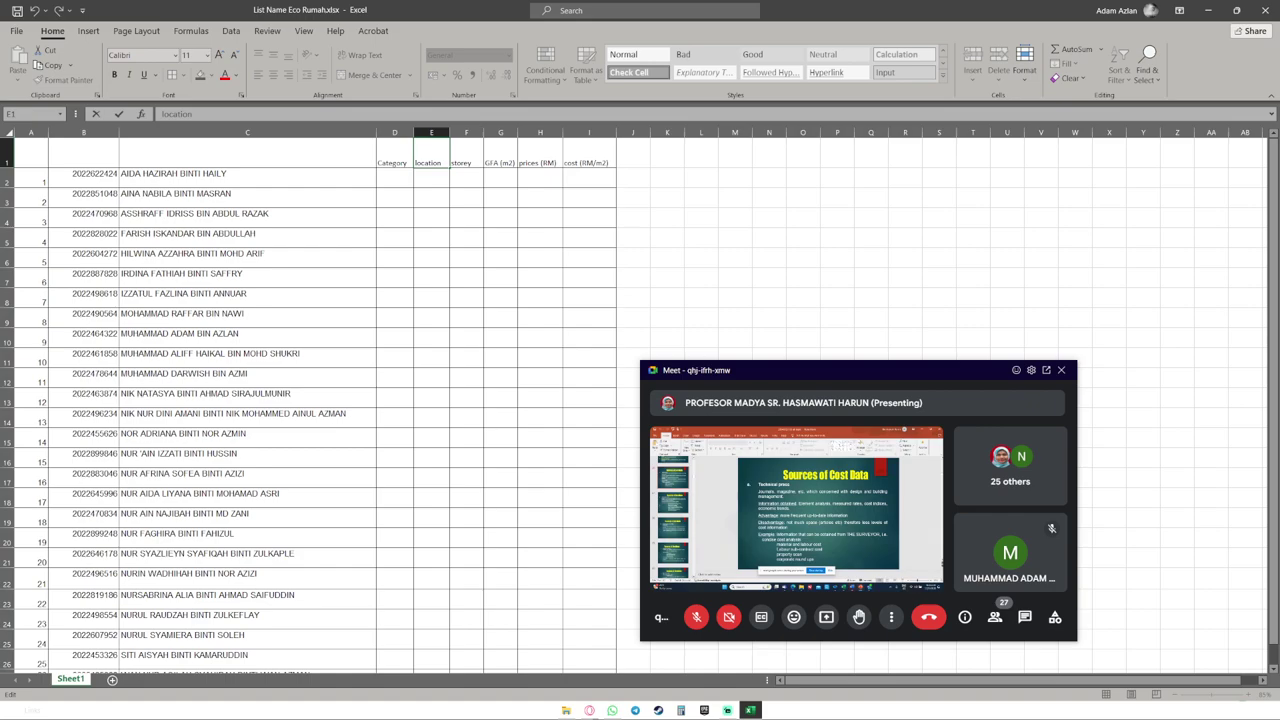
key("BackSpace")
key("Tab")
key("F2")
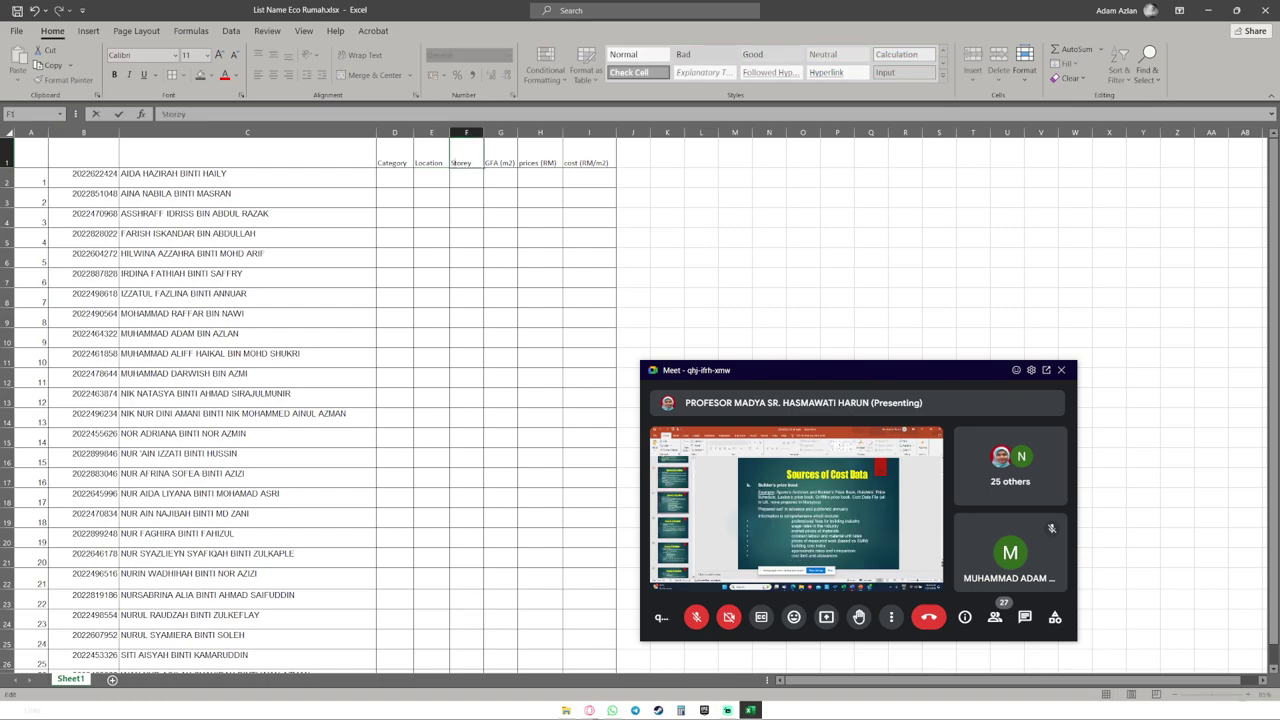
key("Tab")
Capitalise the headings in H1 and I1 to Prices (RM) and Cost (RM/m2).
key("Tab")
key("F2")
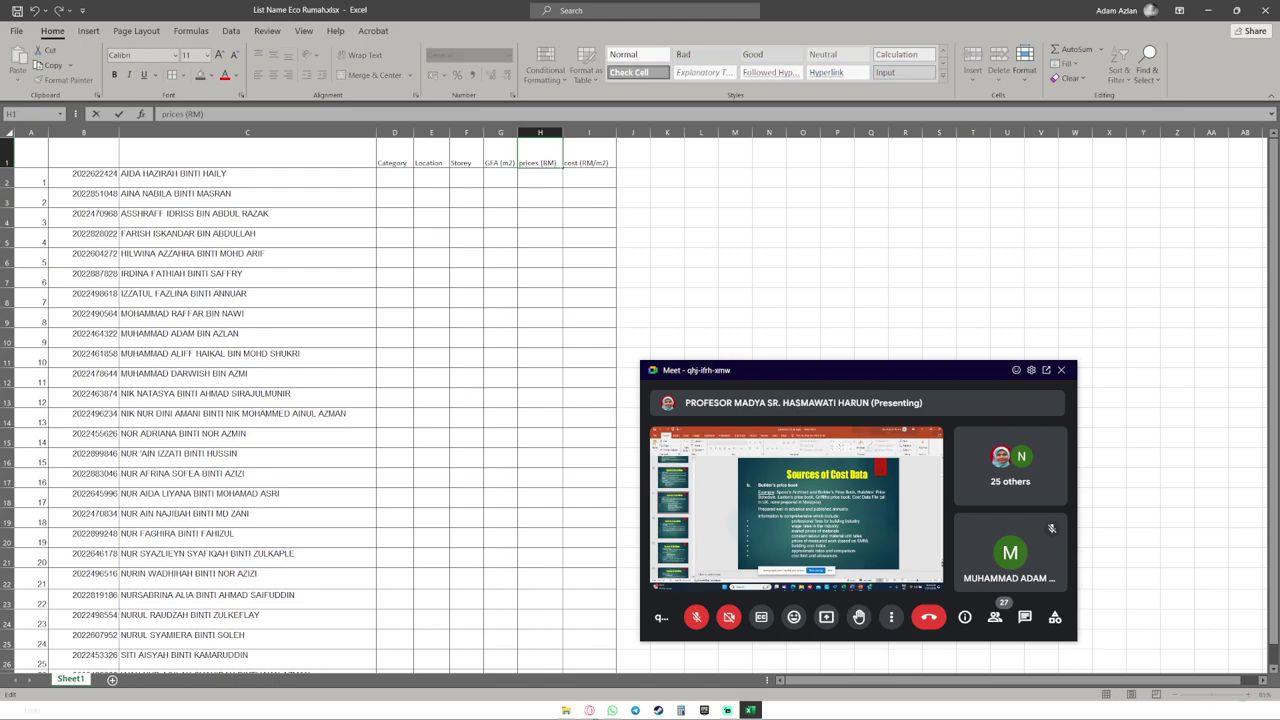
key("Home")
key("Delete")
type("P")
key("Tab")
key("F2")
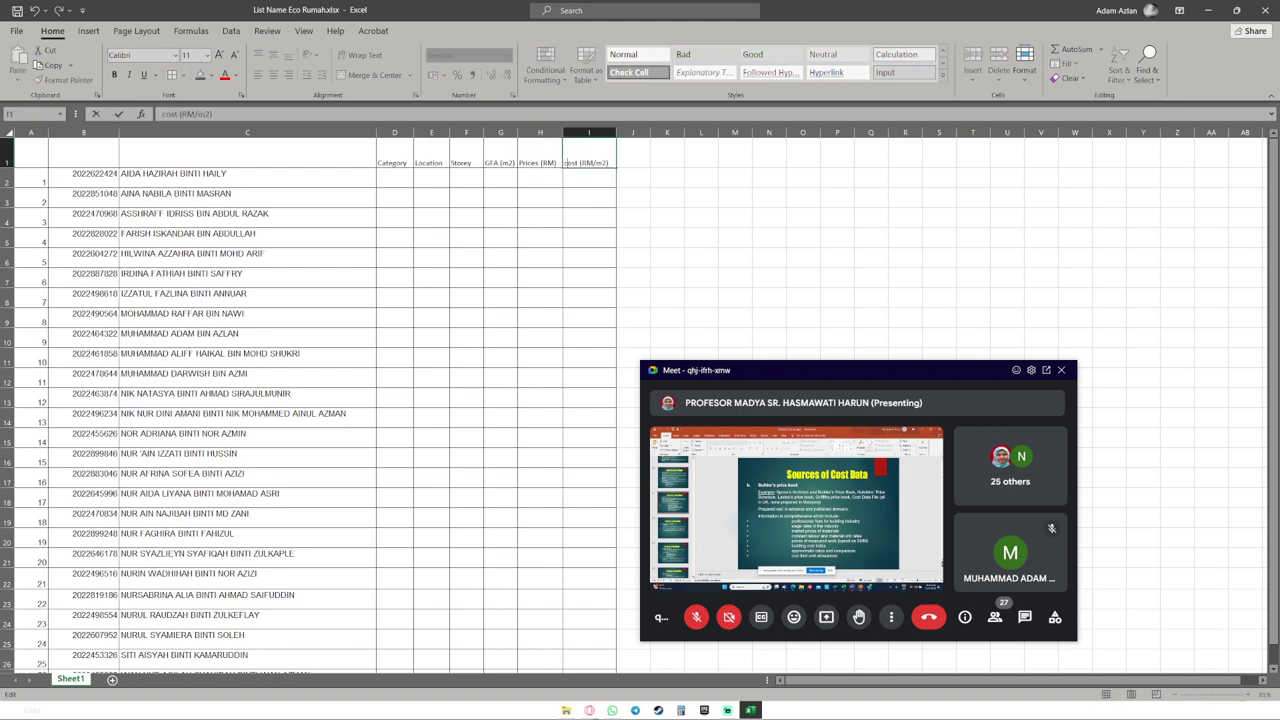
key("Home")
key("Delete")
type("C")
left_click(633, 198)
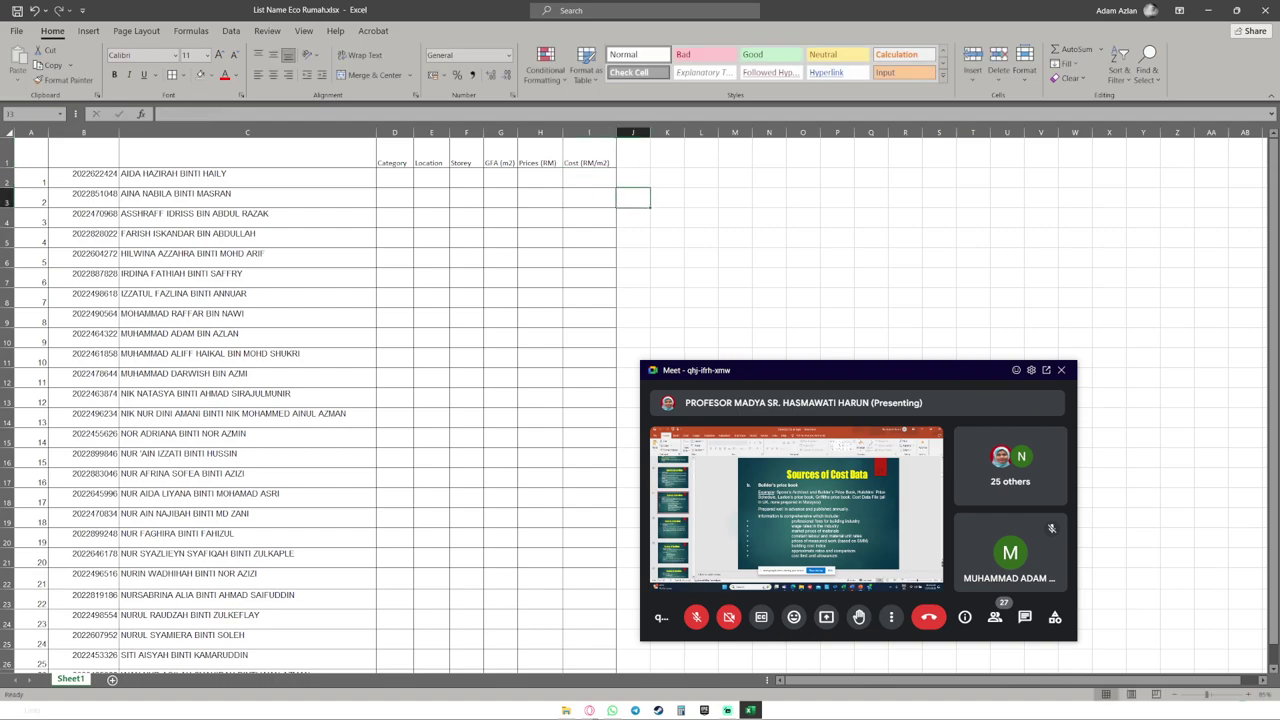
Widen columns D and E further and enter the heading Name in C1.
left_click_drag(414, 132, 486, 132)
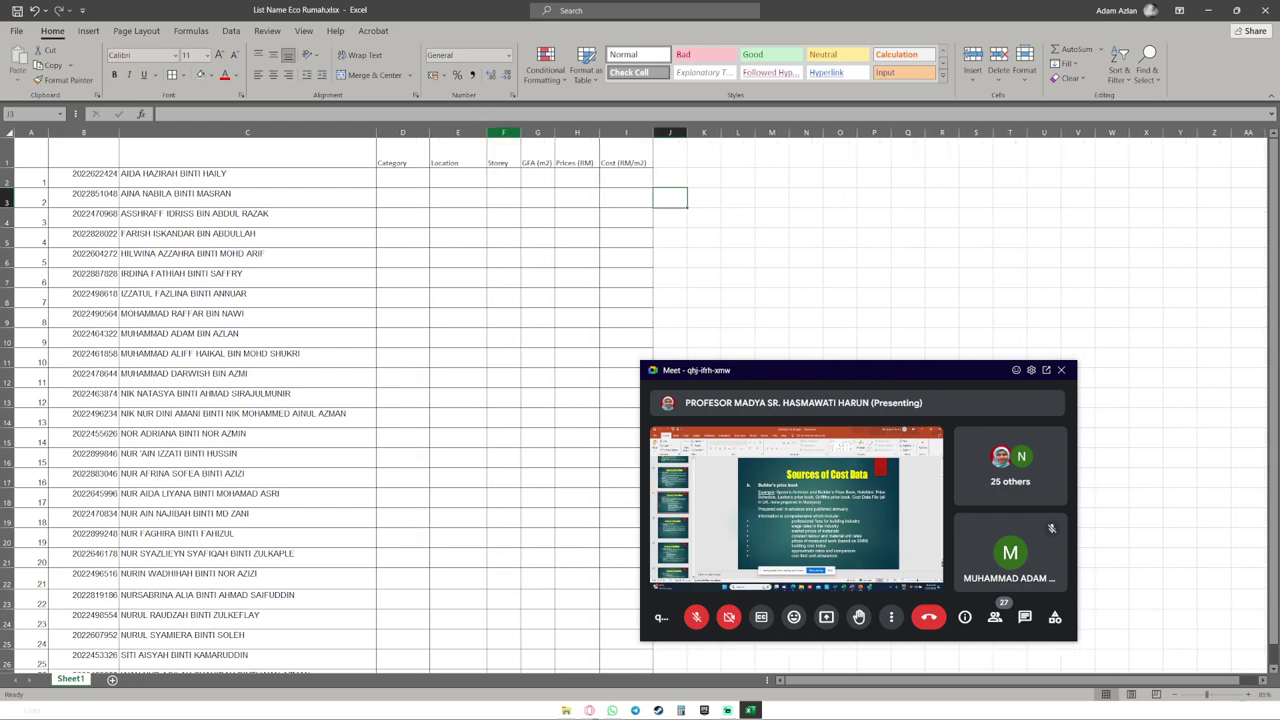
left_click(403, 178)
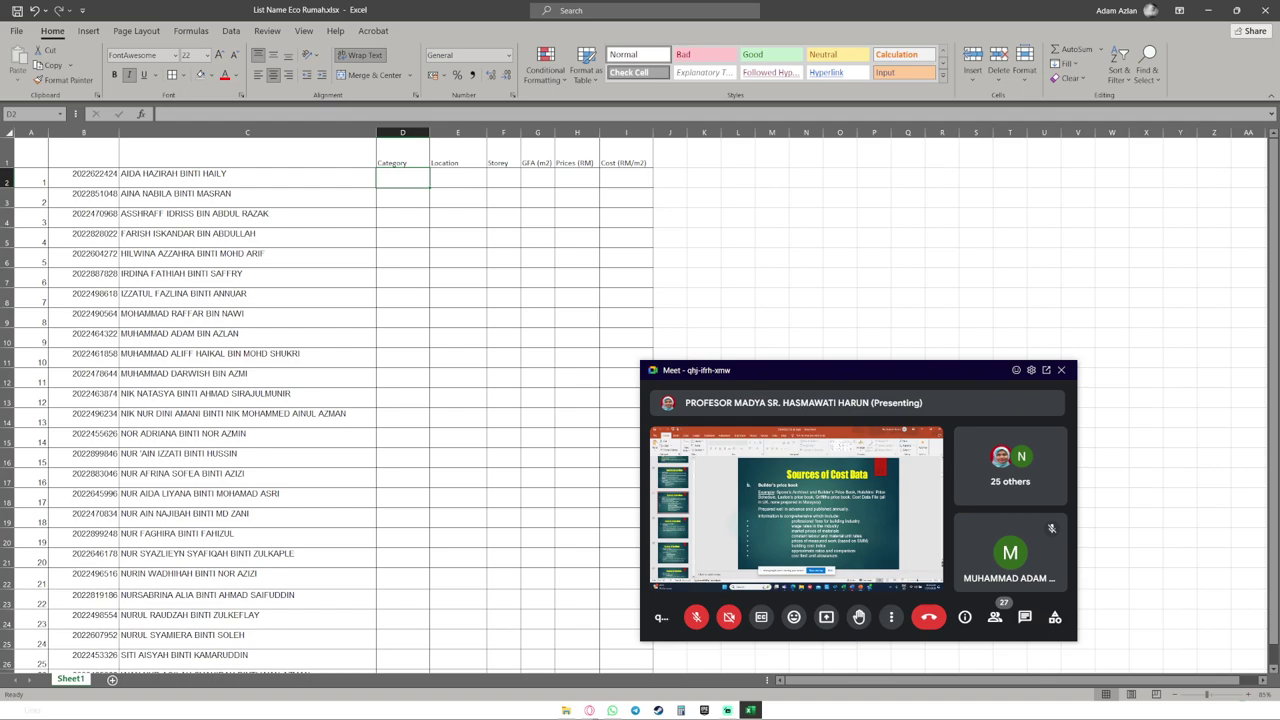
left_click(247, 153)
type("Nam")
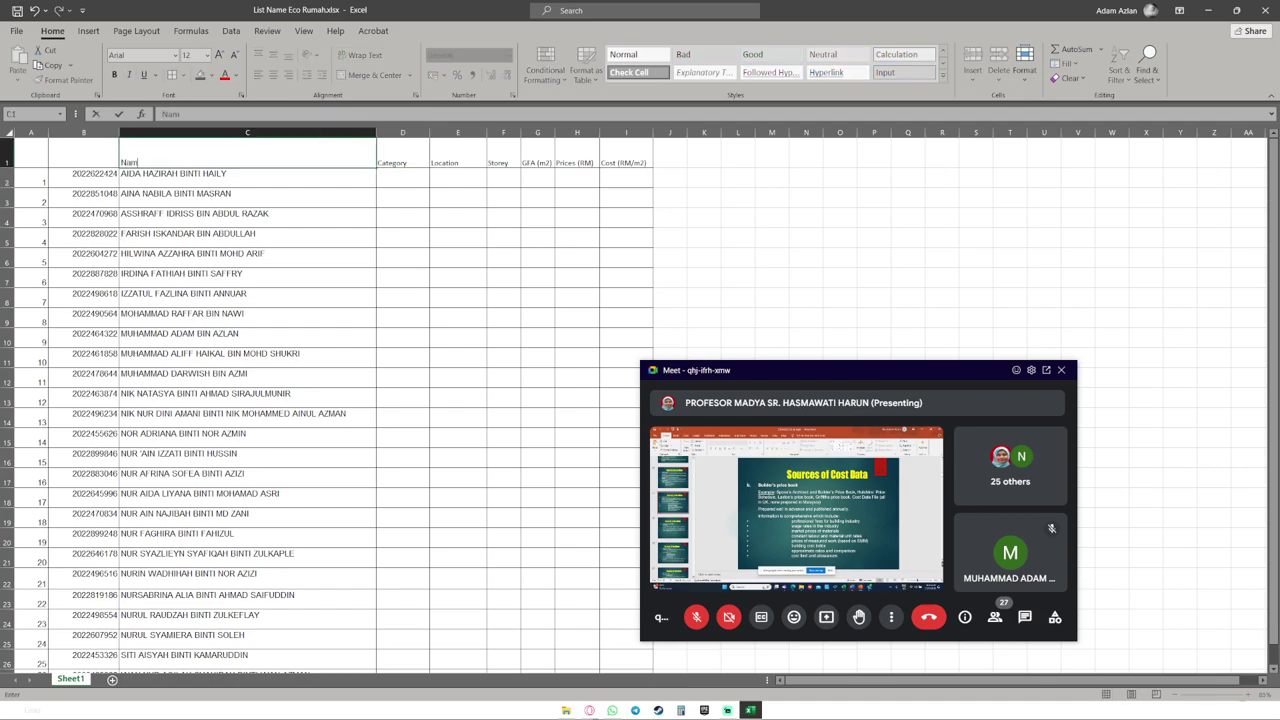
left_click(703, 218)
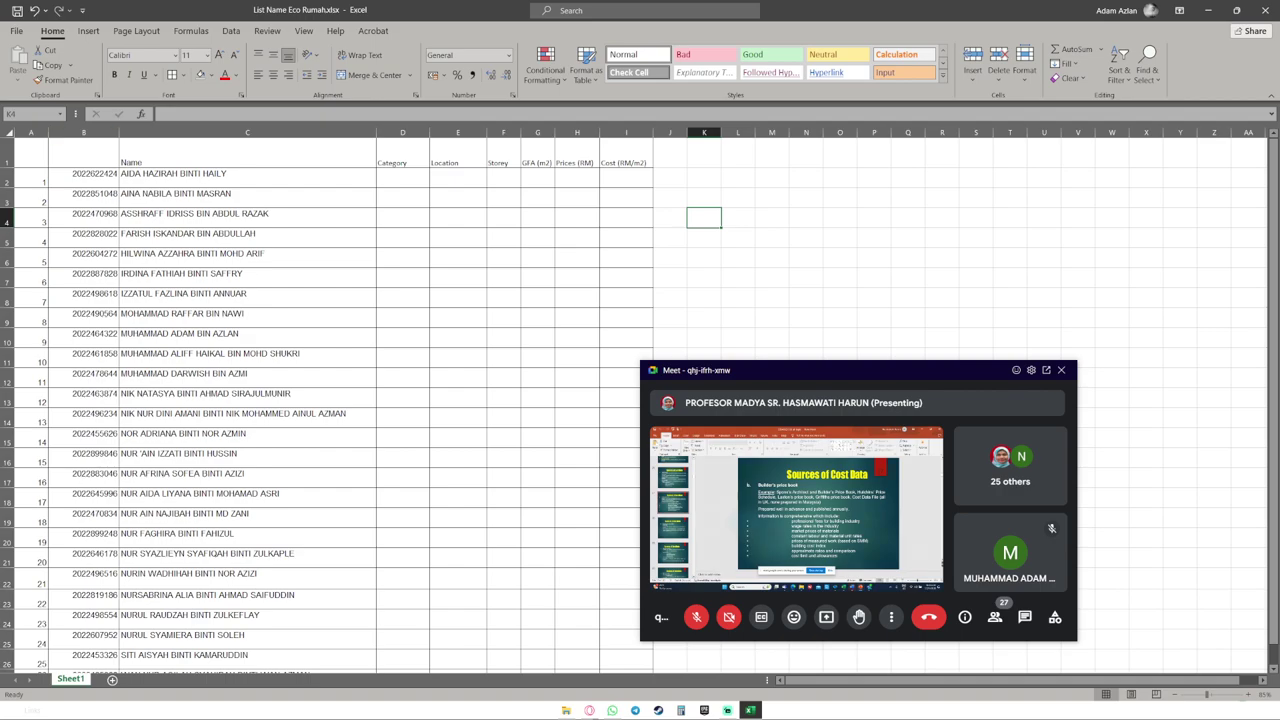
Set the font of the whole heading row 1 to Arial.
left_click(7, 154)
left_click(247, 178)
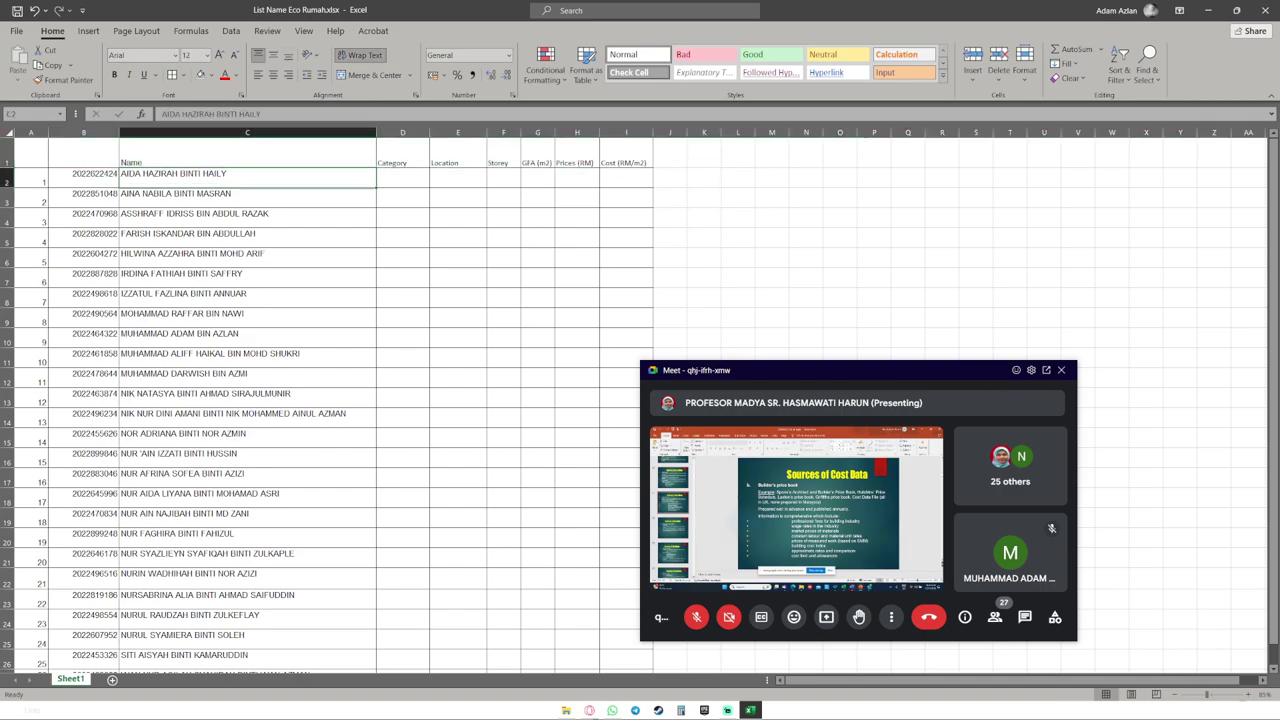
left_click(31, 154)
left_click(538, 154)
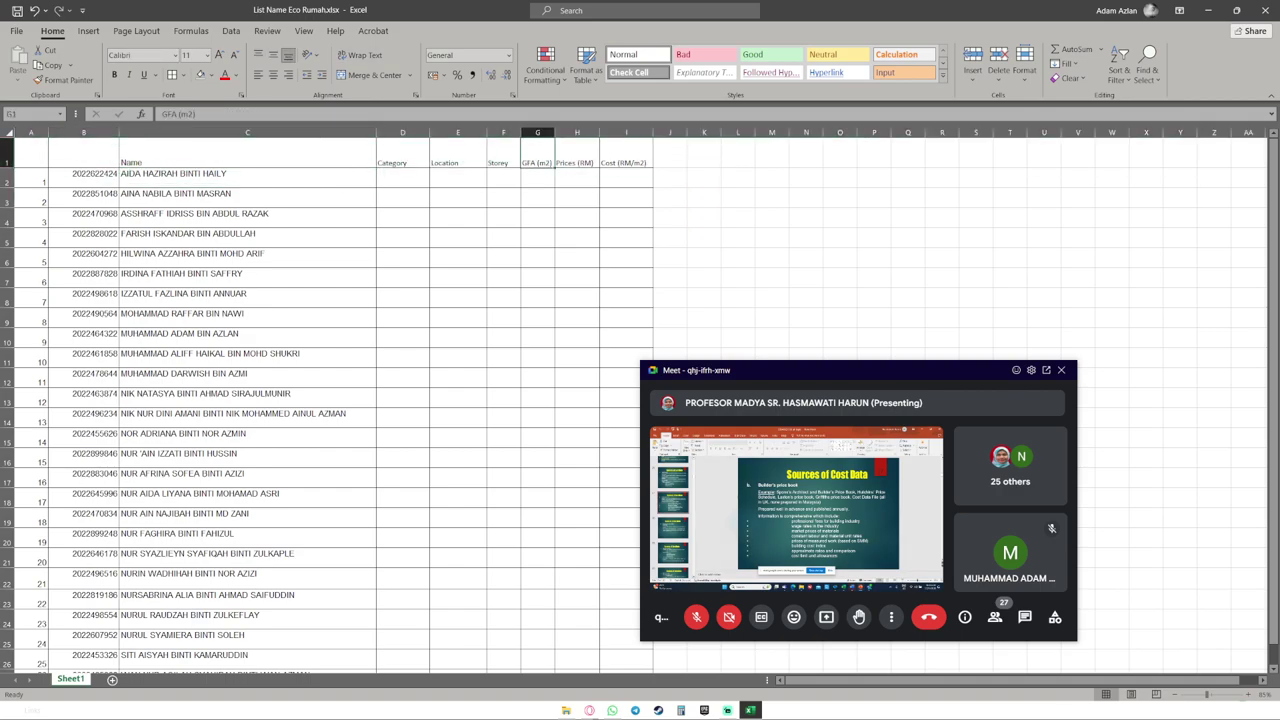
left_click(458, 154)
left_click(7, 154)
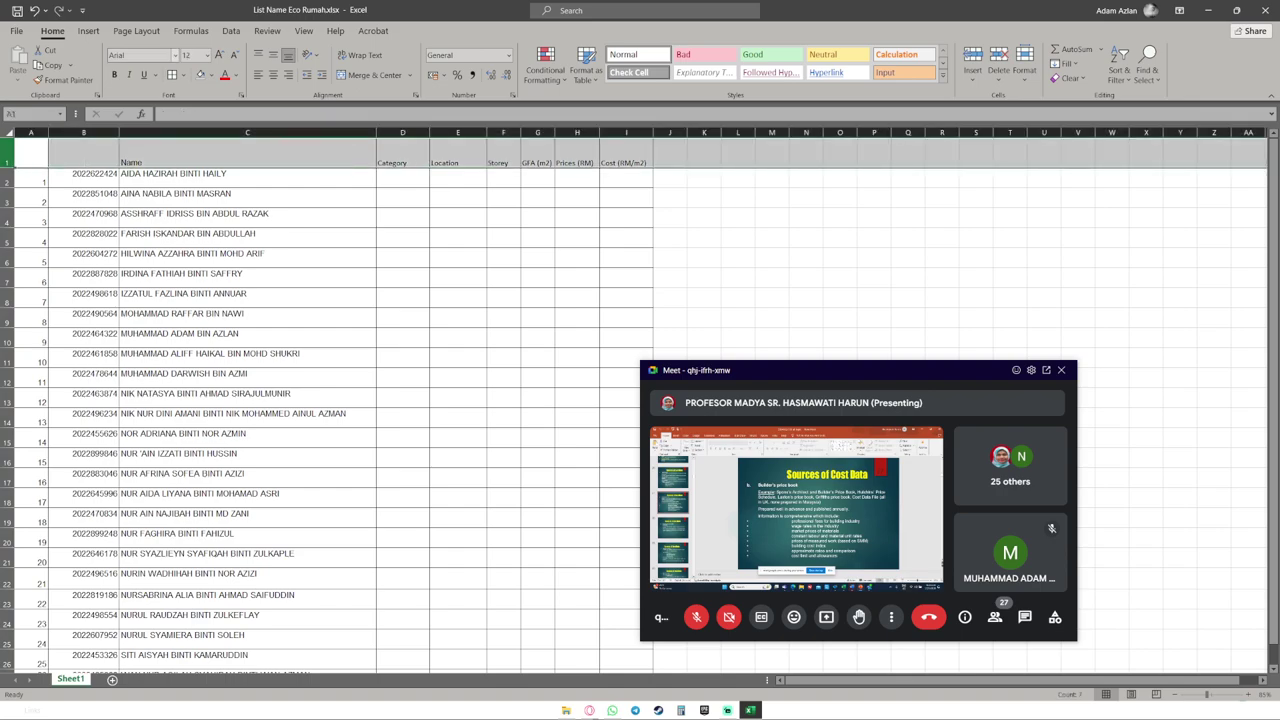
left_click(175, 55)
left_click(140, 193)
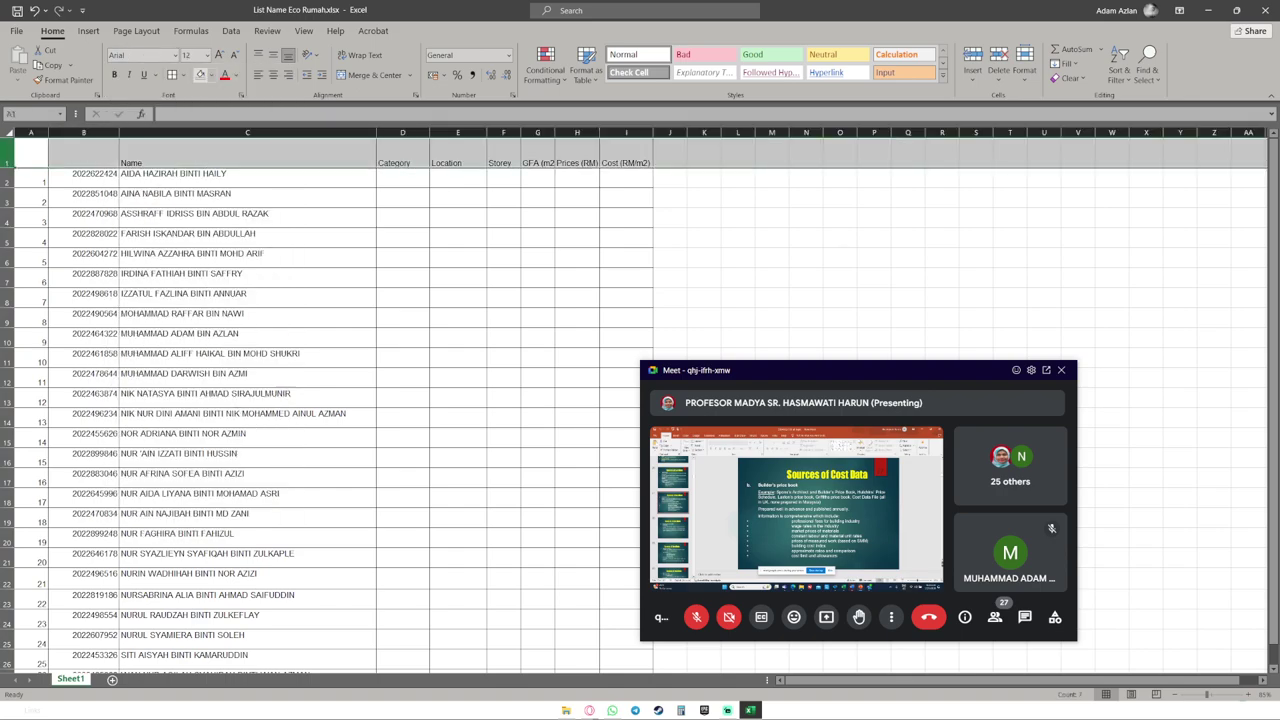
left_click_drag(738, 218, 738, 199)
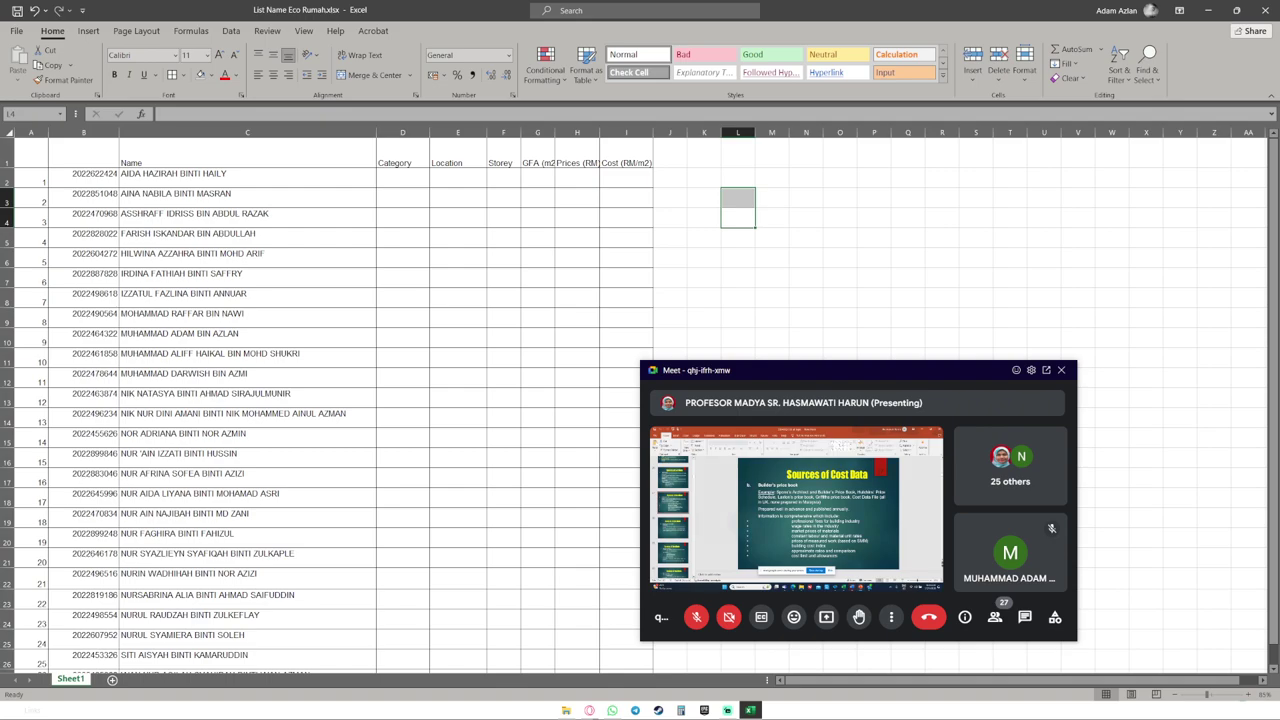
Widen columns G, H and I so the GFA, Prices and Cost headings fit.
double_click(600, 132)
left_click_drag(604, 132, 687, 132)
left_click_drag(555, 132, 555, 132)
double_click(554, 132)
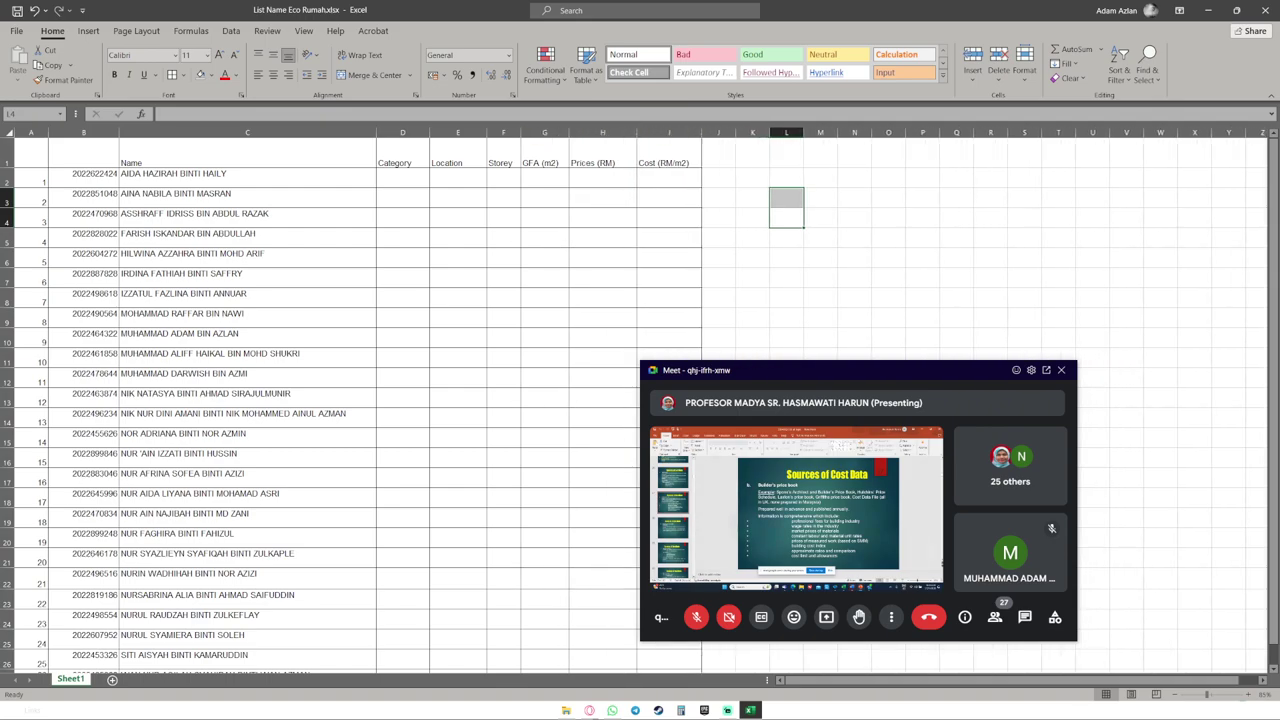
left_click(718, 238)
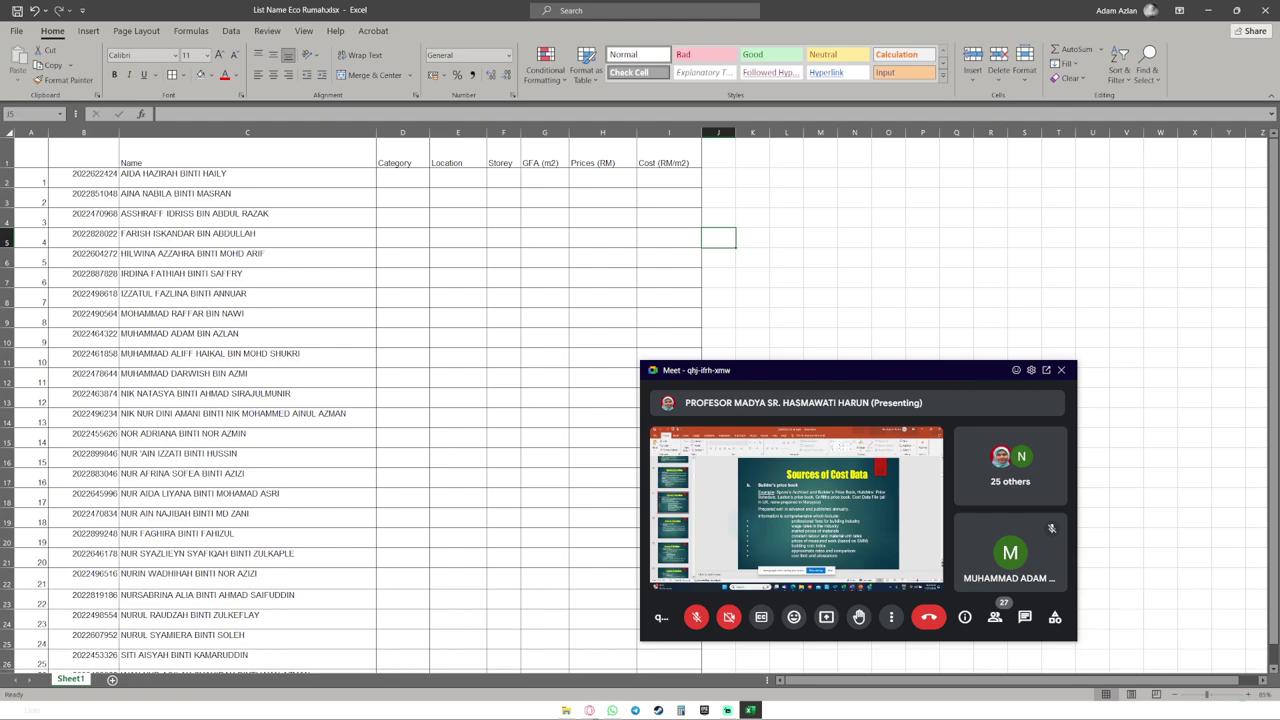
Centre the contents of columns A and B horizontally.
left_click(31, 132)
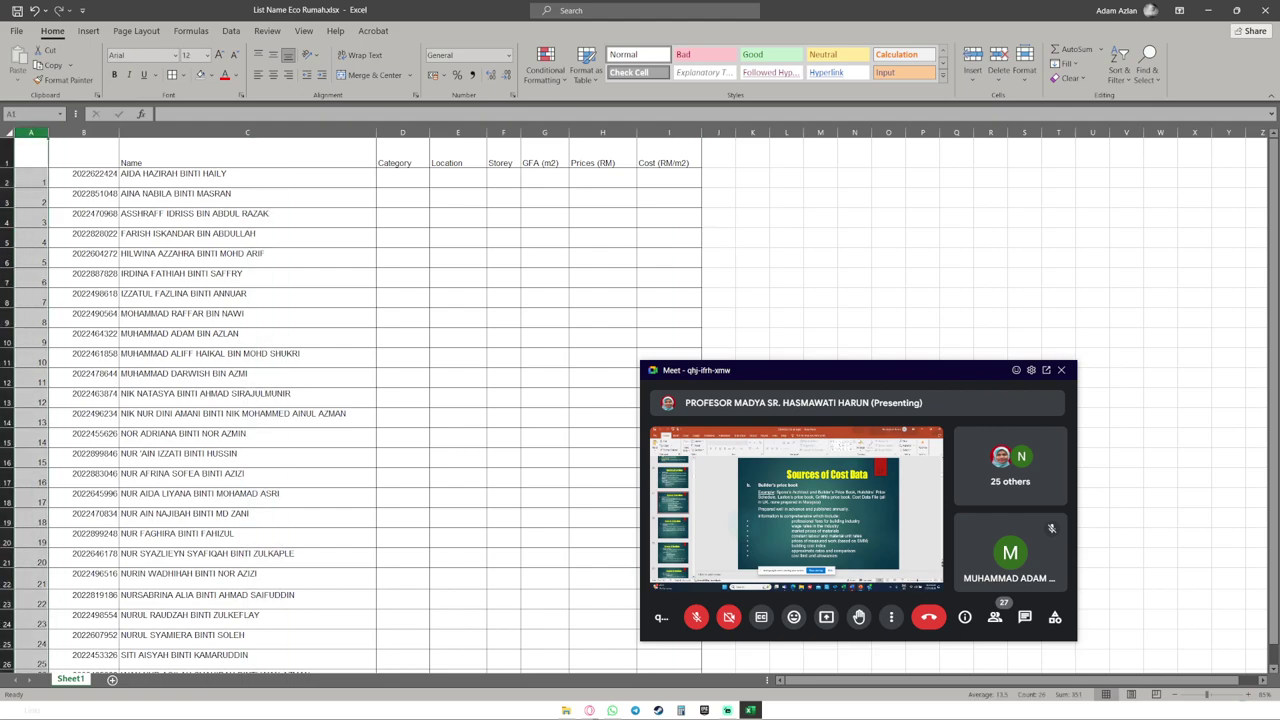
left_click(274, 75)
left_click(854, 238)
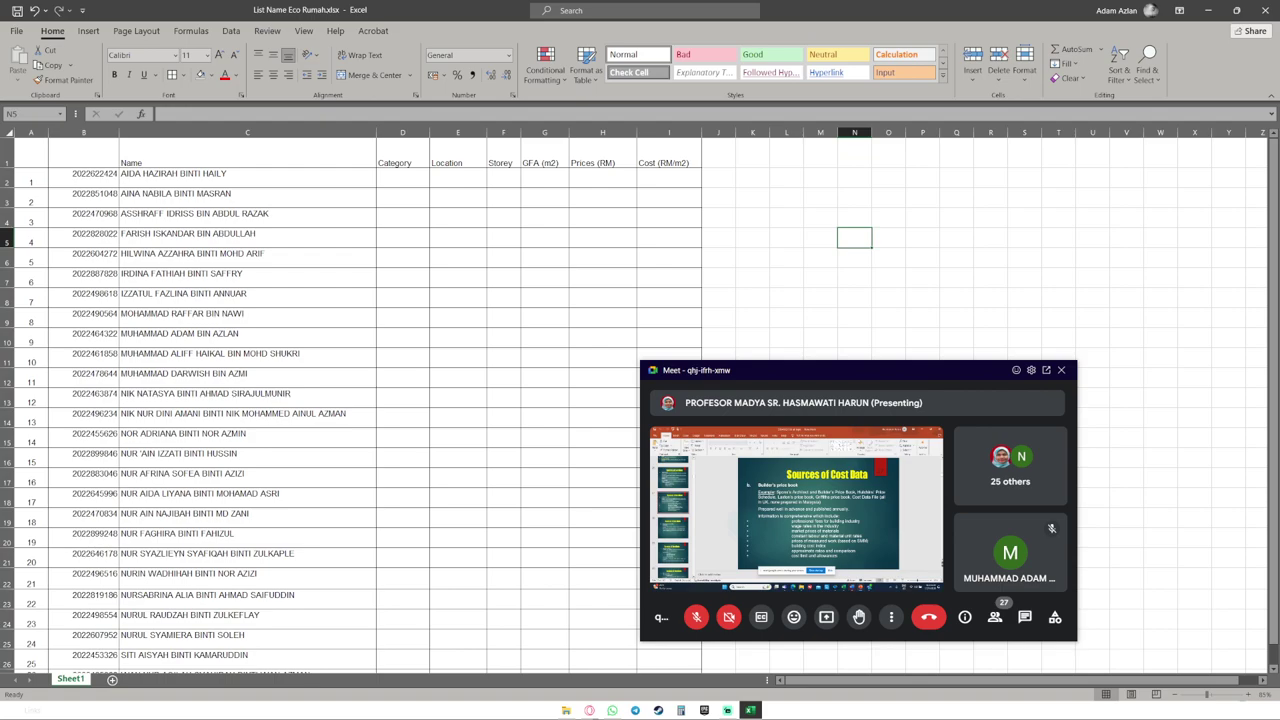
left_click(83, 132)
left_click(273, 74)
left_click(669, 218)
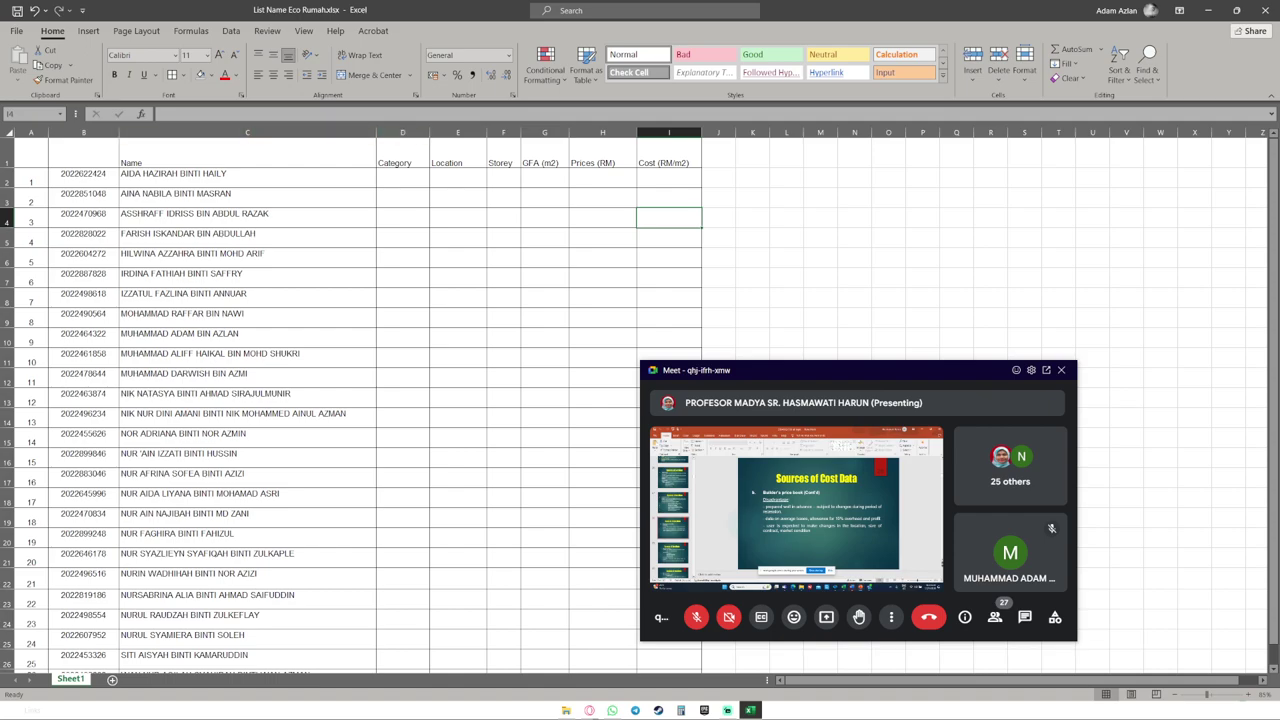
Move the Meet window clear of the table and widen it slightly.
left_click_drag(988, 361, 988, 274)
left_click_drag(911, 286, 1045, 157)
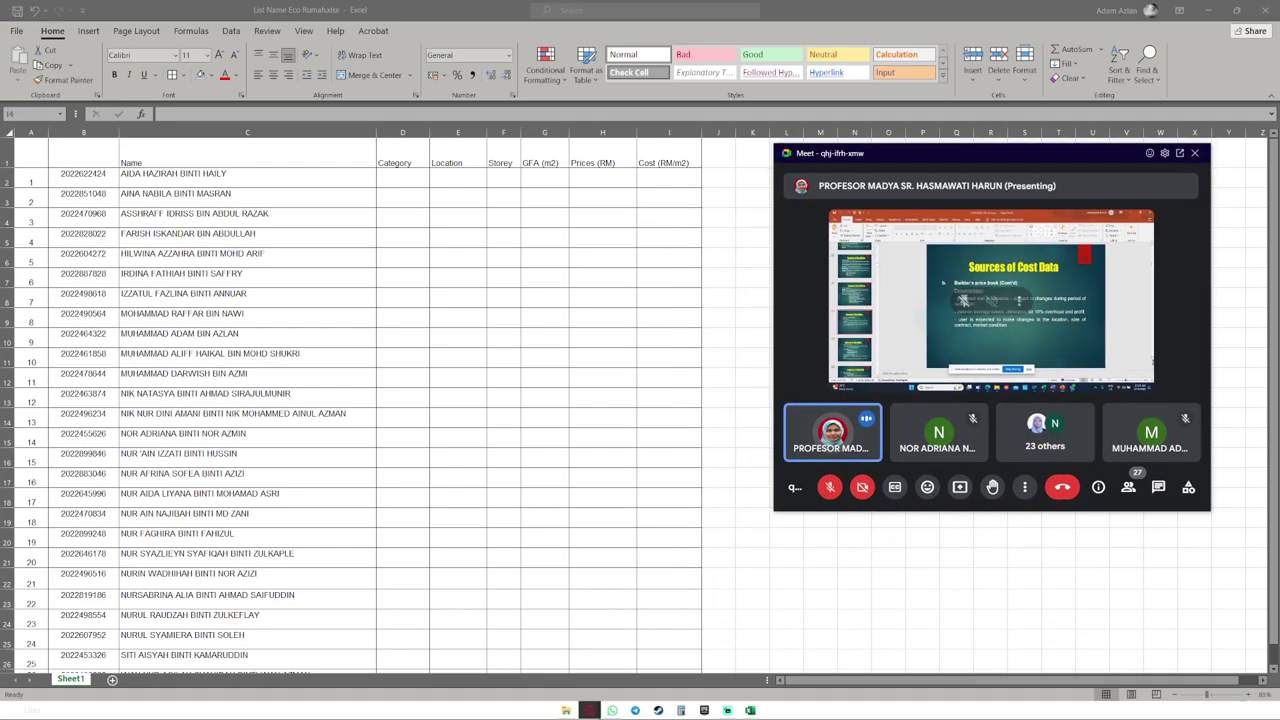
left_click_drag(774, 420, 752, 420)
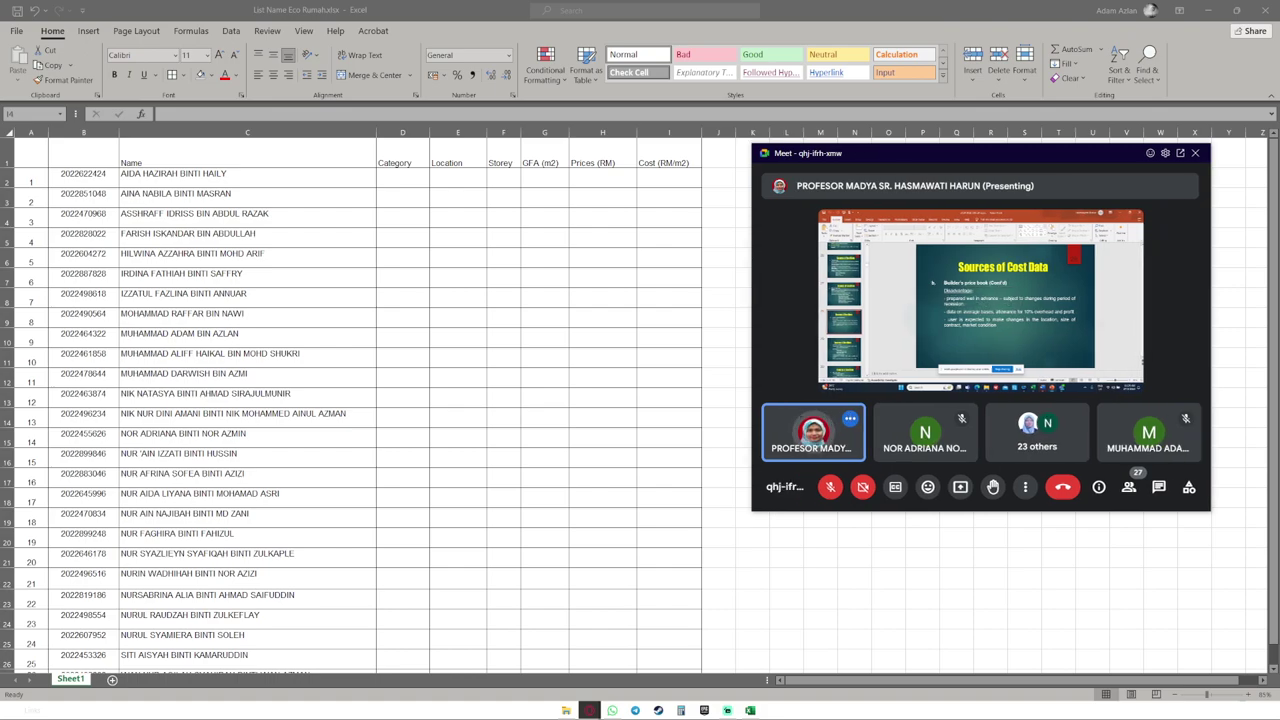
Increase the height of row 27 to match the other student rows.
scroll(350, 420, "down", 4)
scroll(350, 420, "up", 4)
scroll(350, 400, "down", 4)
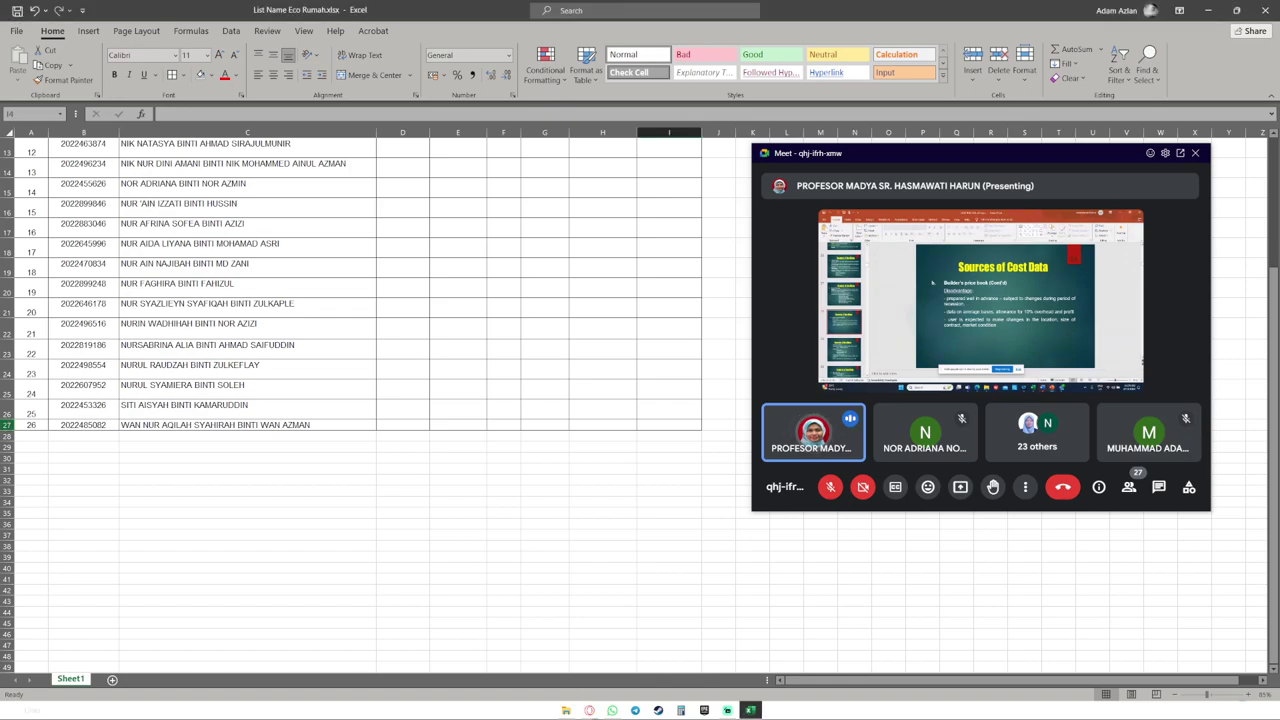
left_click(10, 425)
mouse_move(8, 441)
left_mouse_down()
mouse_move(8, 454)
mouse_move(8, 441)
left_mouse_up()
left_click(240, 490)
scroll(247, 490, "up", 4)
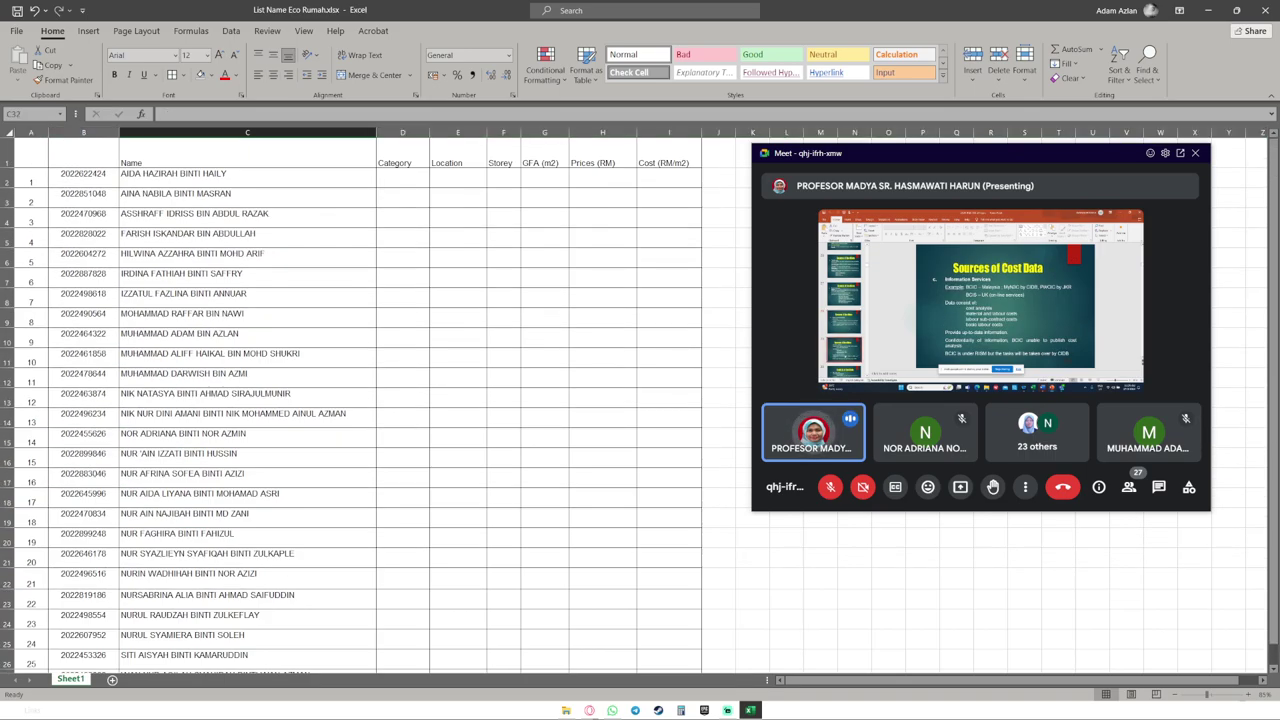
Add borders to the cells A28:I28 to extend the table by one row.
scroll(247, 490, "down", 4)
scroll(247, 490, "up", 4)
scroll(7, 446, "down", 4)
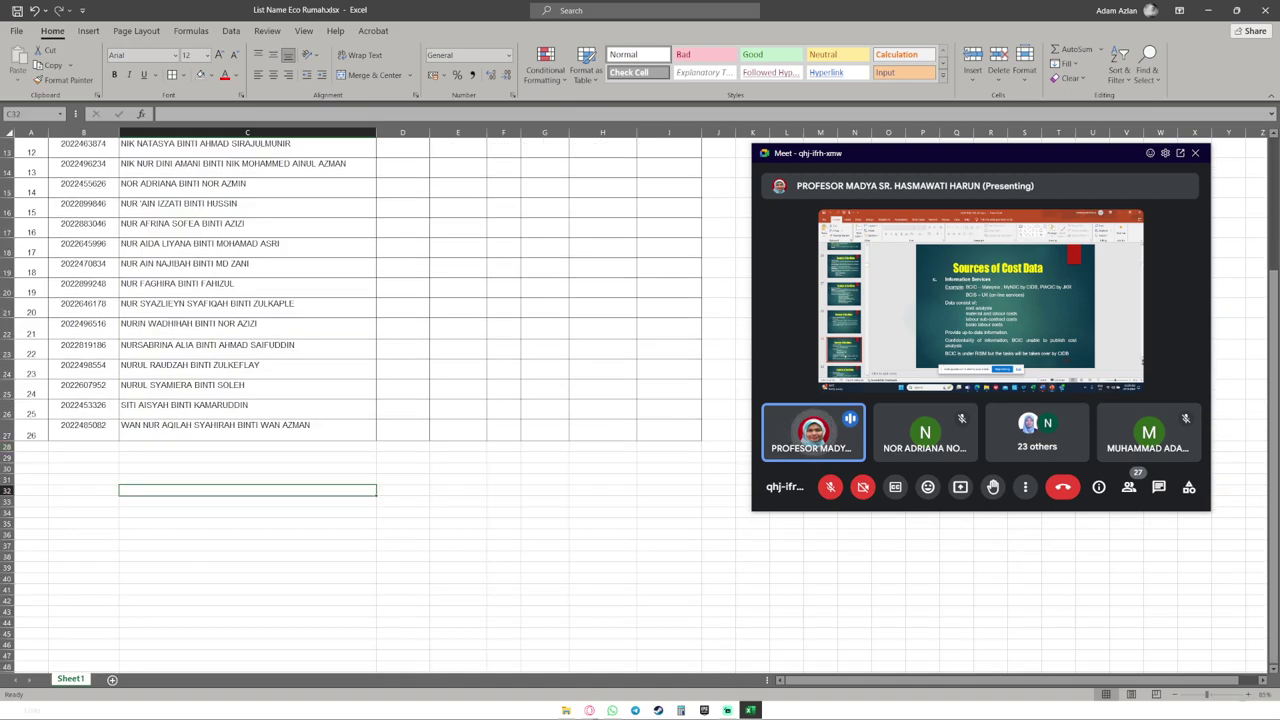
left_click(7, 446)
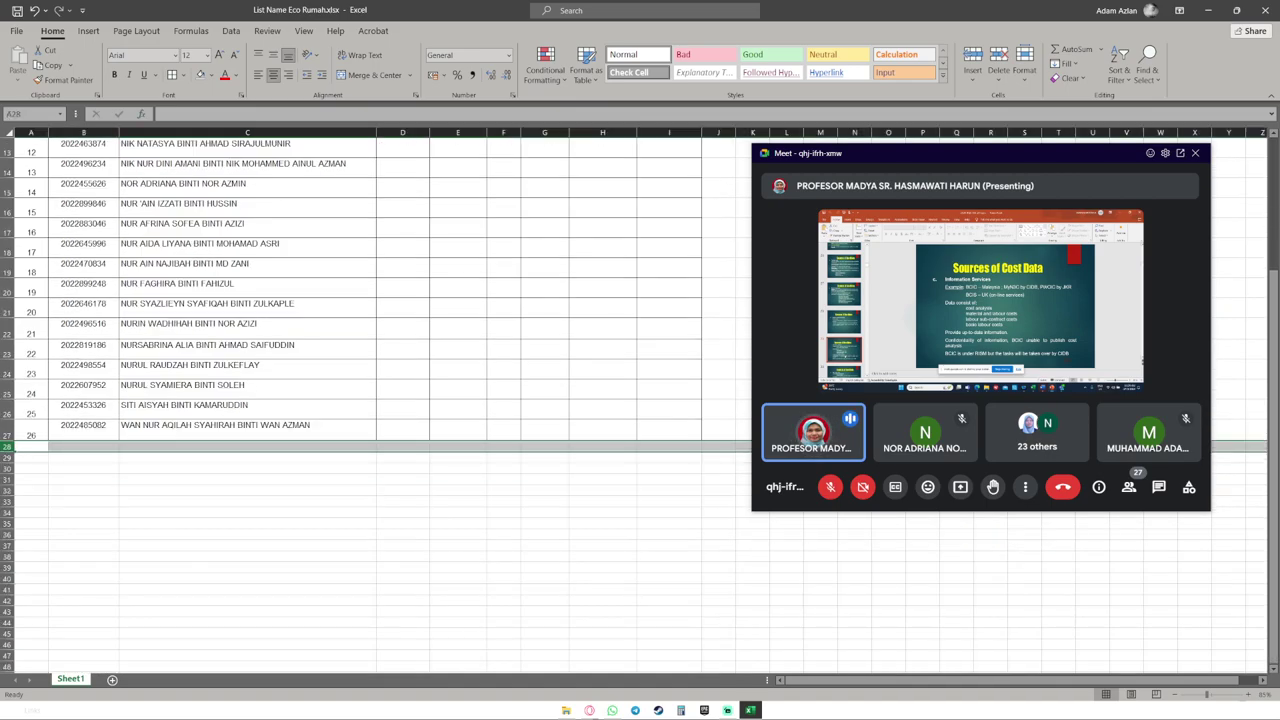
left_click(503, 479)
left_click_drag(669, 447, 32, 447)
left_click(172, 75)
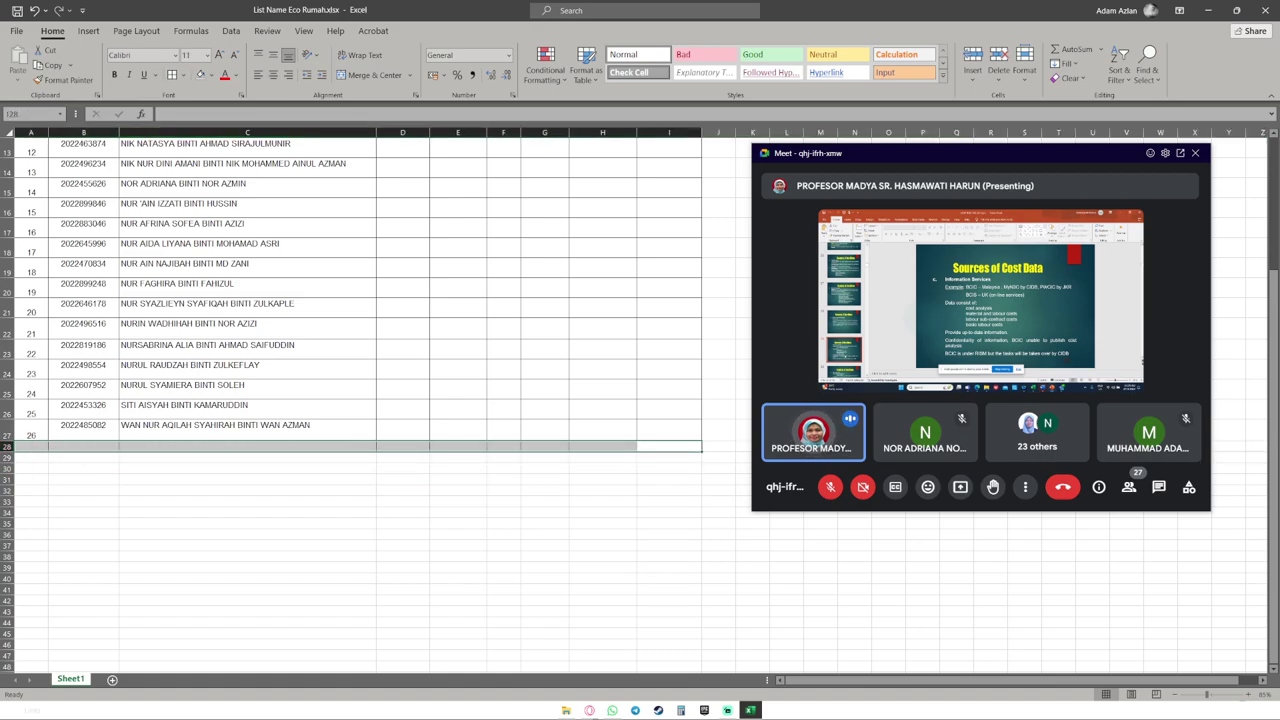
Enter the row number 27 in A28 and go to the name cell C28.
left_click(31, 457)
left_click(31, 447)
type("27")
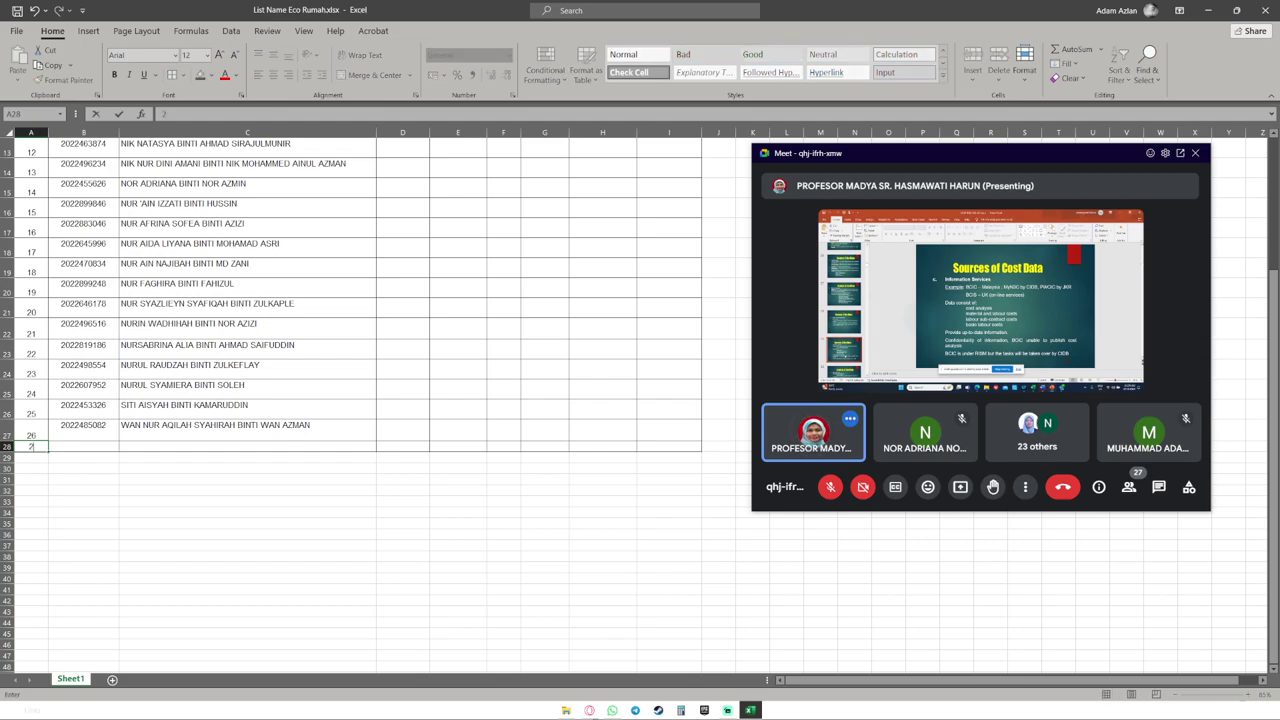
key("Tab")
key("Tab")
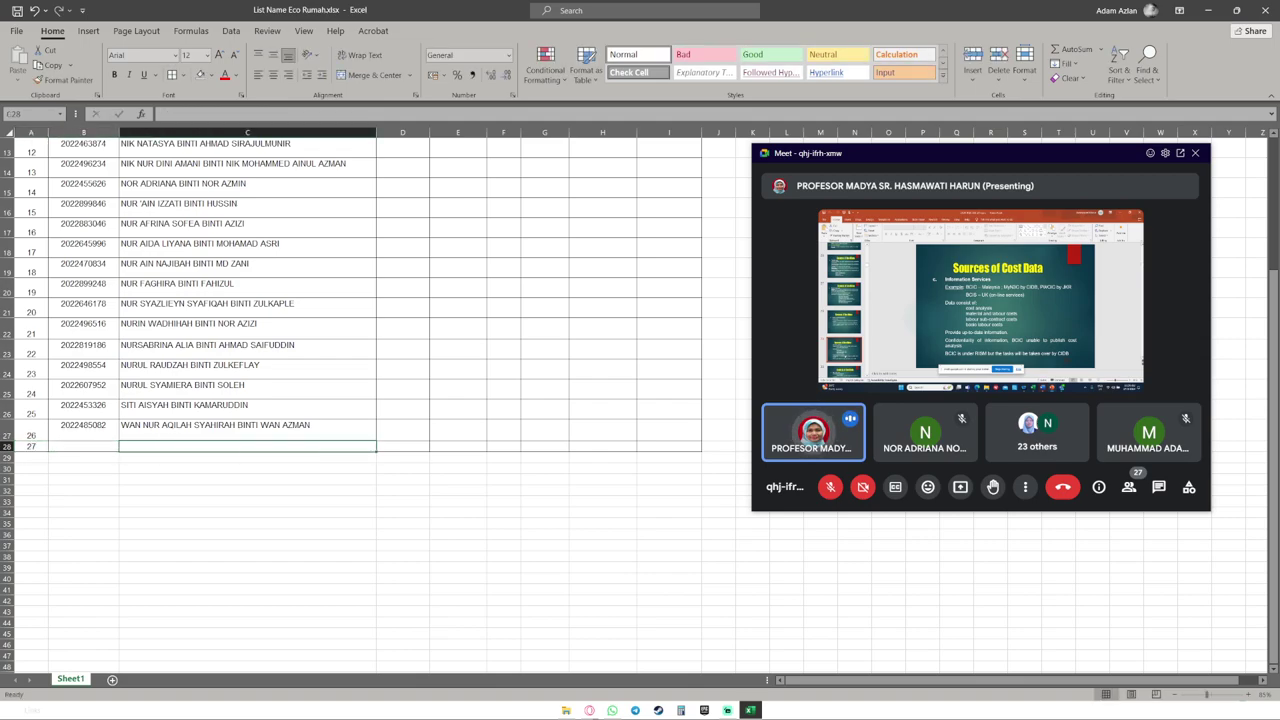
Enter the student's name in C28 and close the workbook.
type("ahnaf")
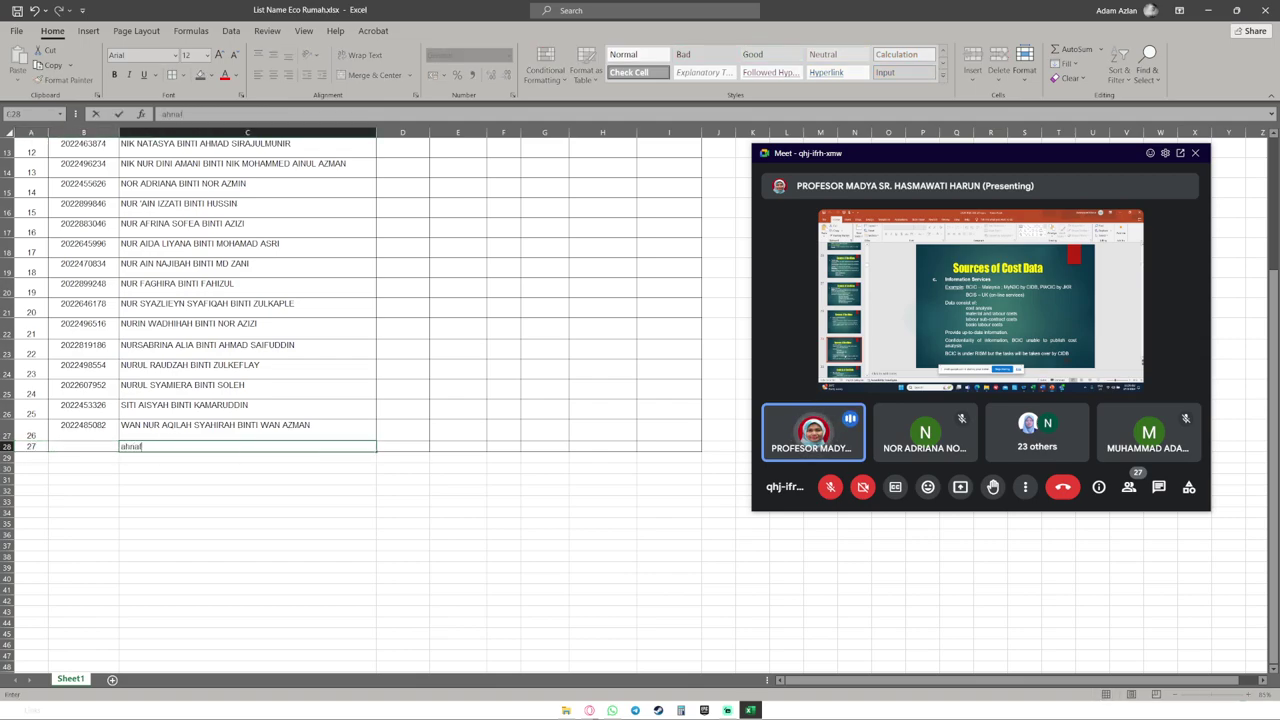
left_click(669, 513)
scroll(669, 513, "up", 4)
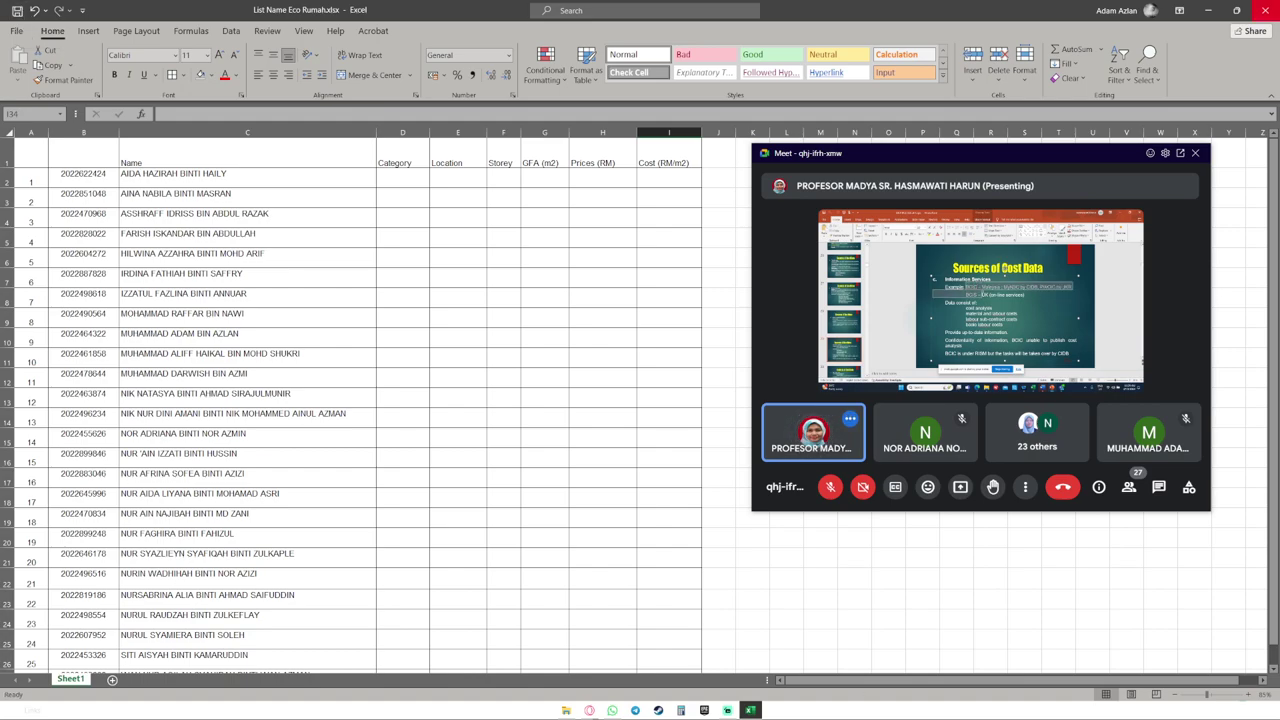
left_click(1265, 10)
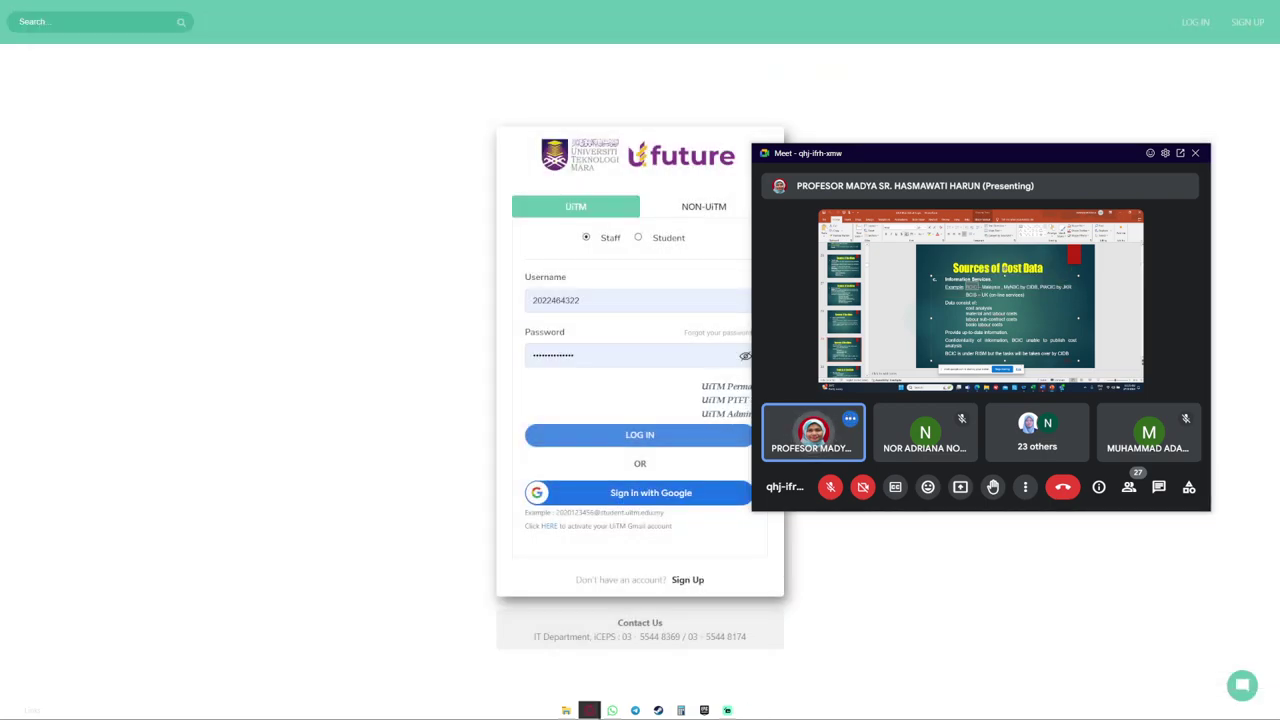
Take the browser out of full screen and load the Google homepage in place of the UFUTURE login page.
key("F11")
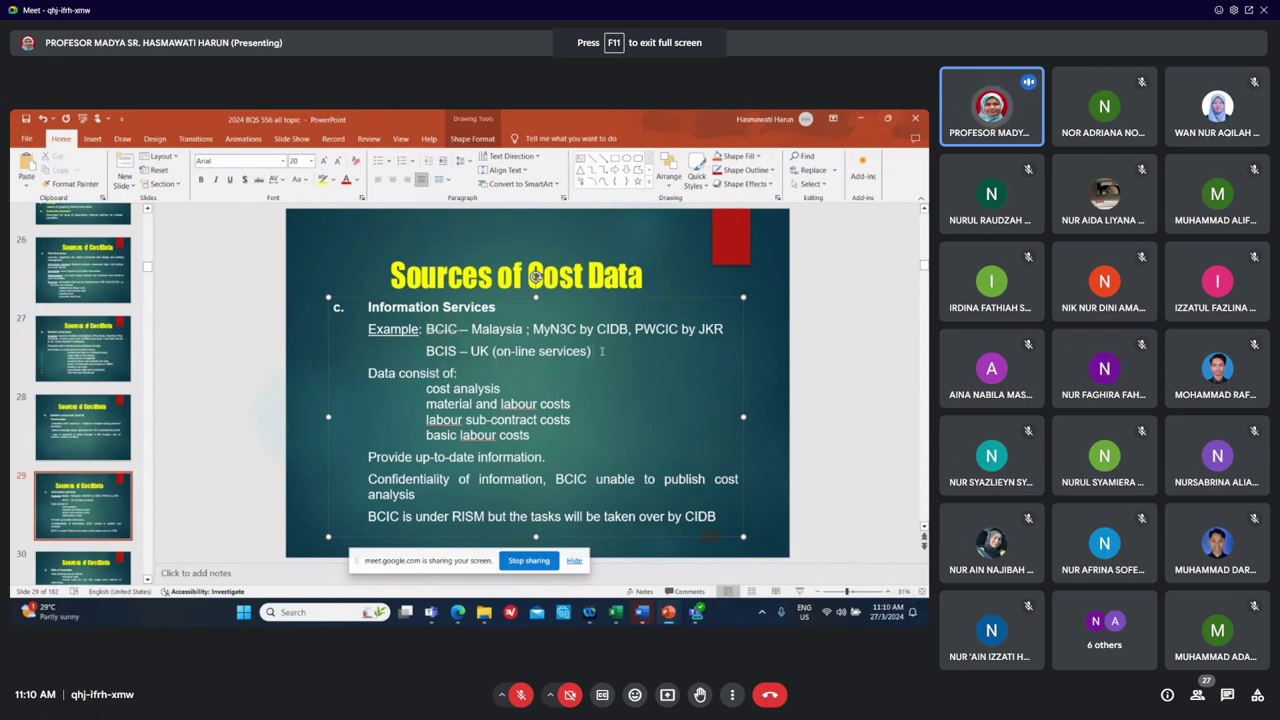
key("ctrl+Tab")
key("F11")
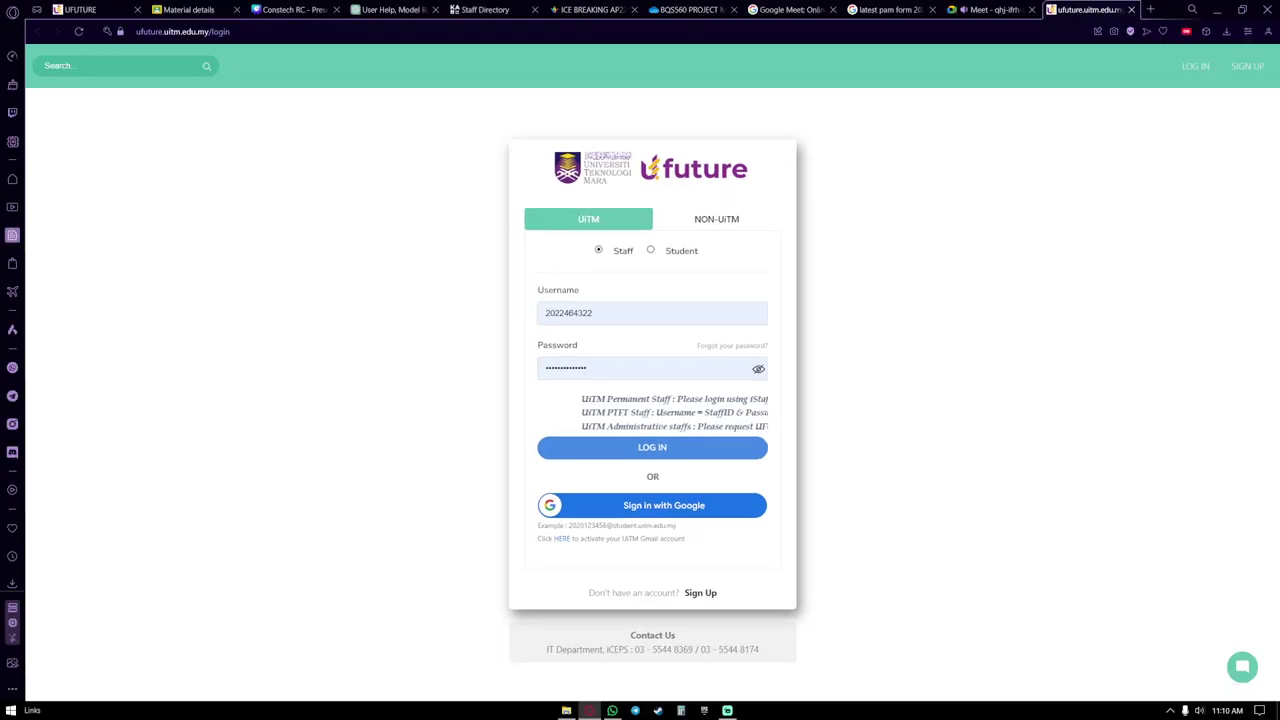
key("ctrl+l")
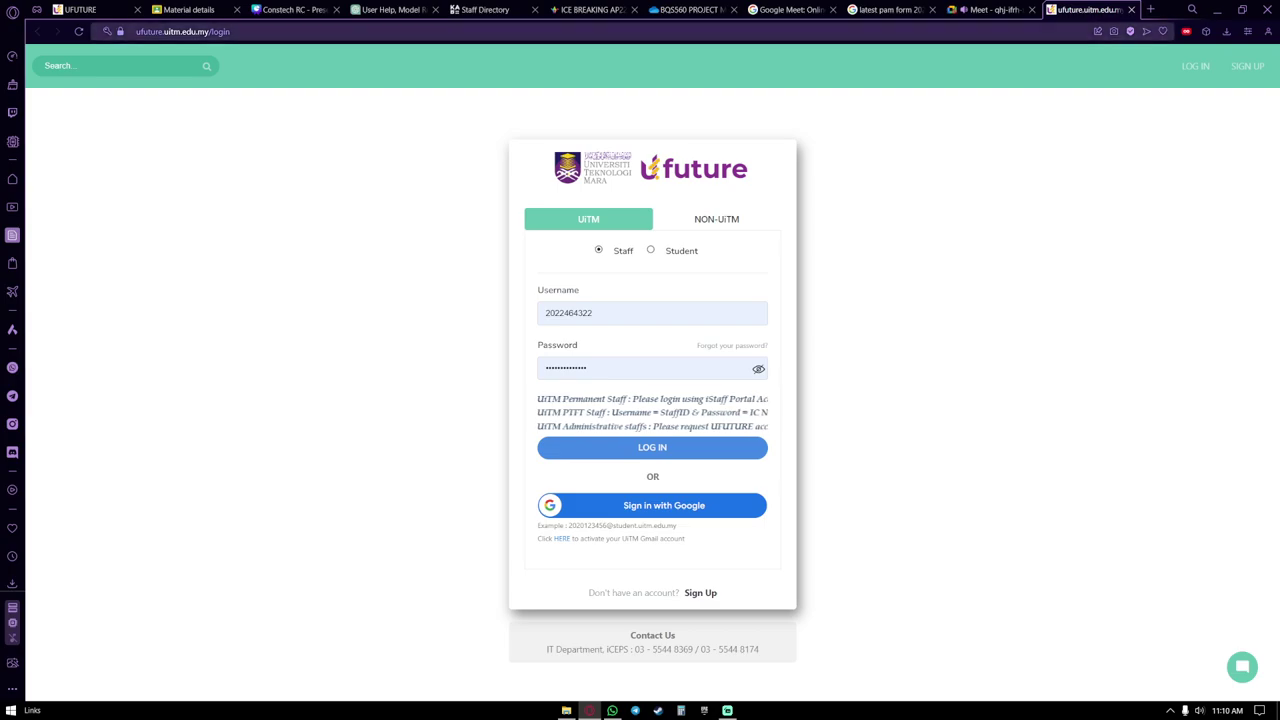
type("g")
key("Return")
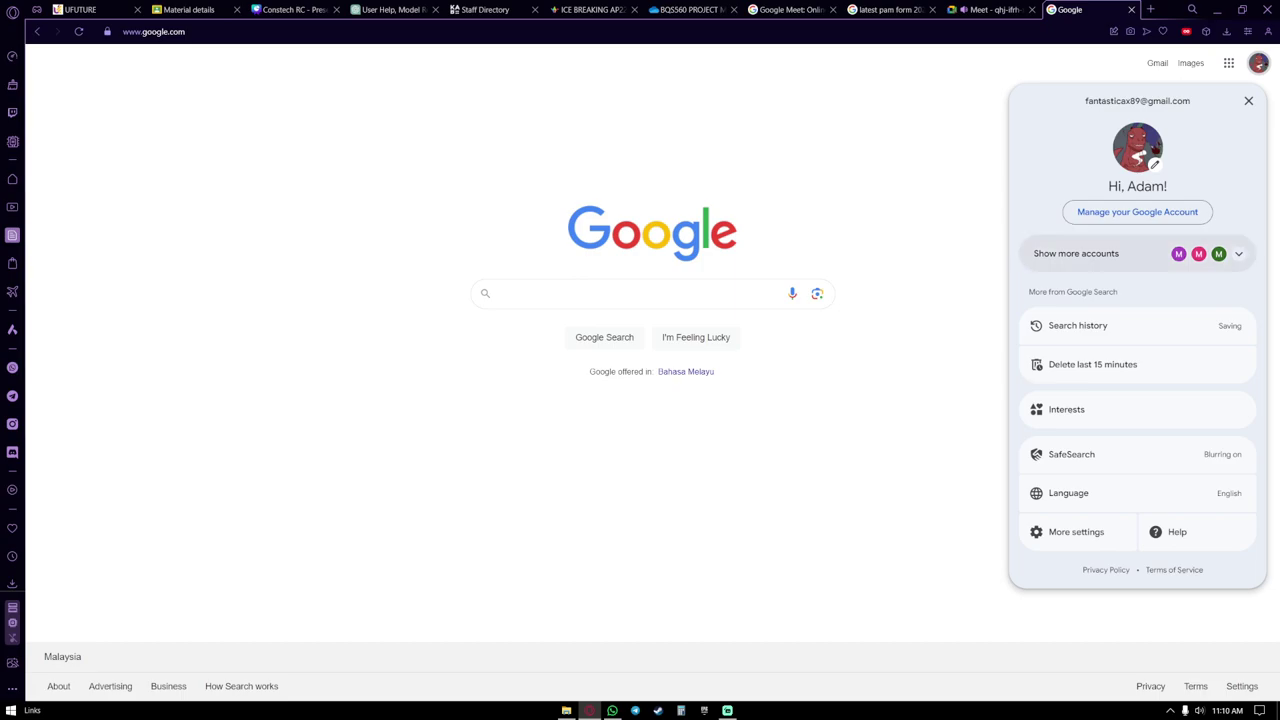
Switch to another signed-in Google account and create a blank spreadsheet in Google Sheets.
left_click(1076, 253)
left_click(1117, 370)
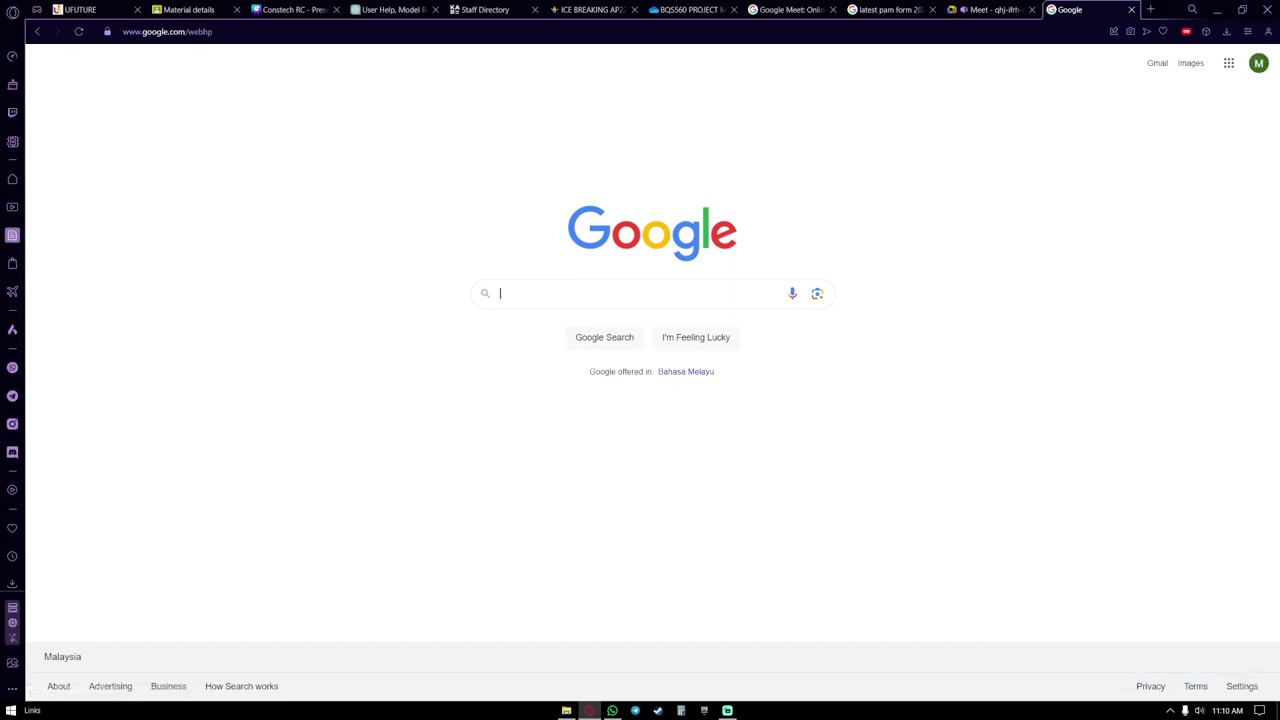
left_click(1229, 63)
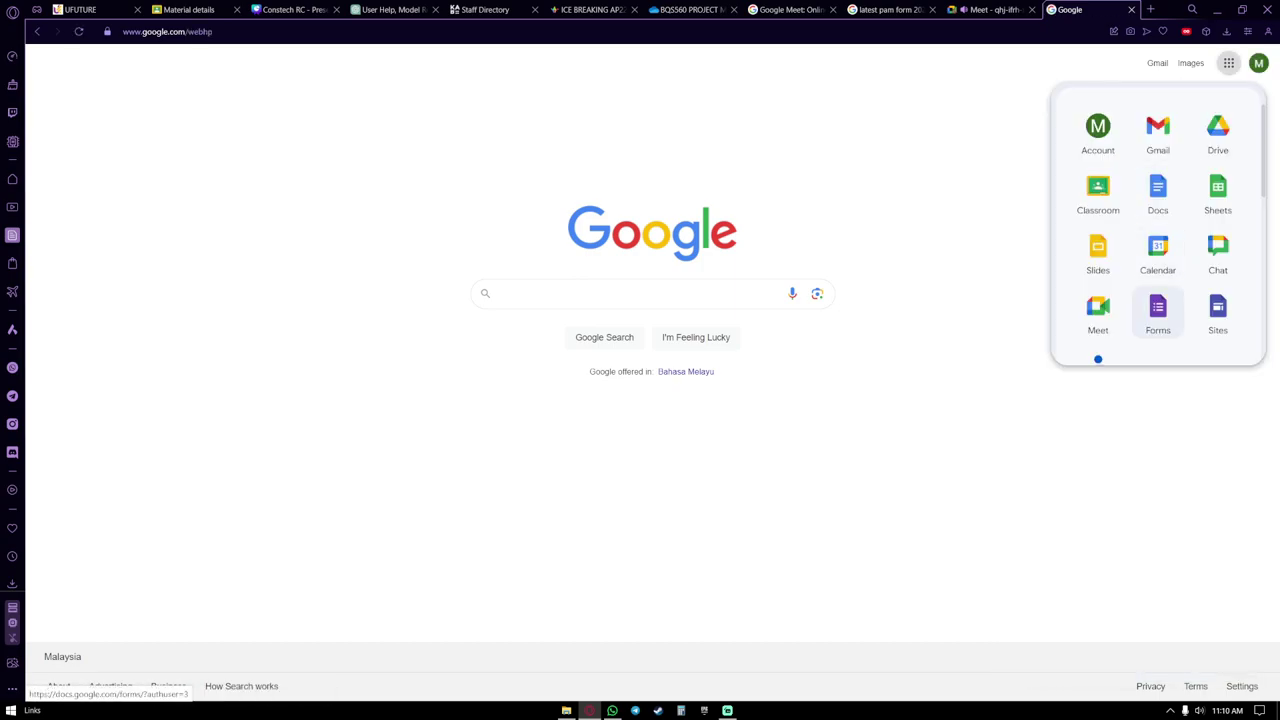
scroll(1158, 310, "down", 2)
left_click(1218, 130)
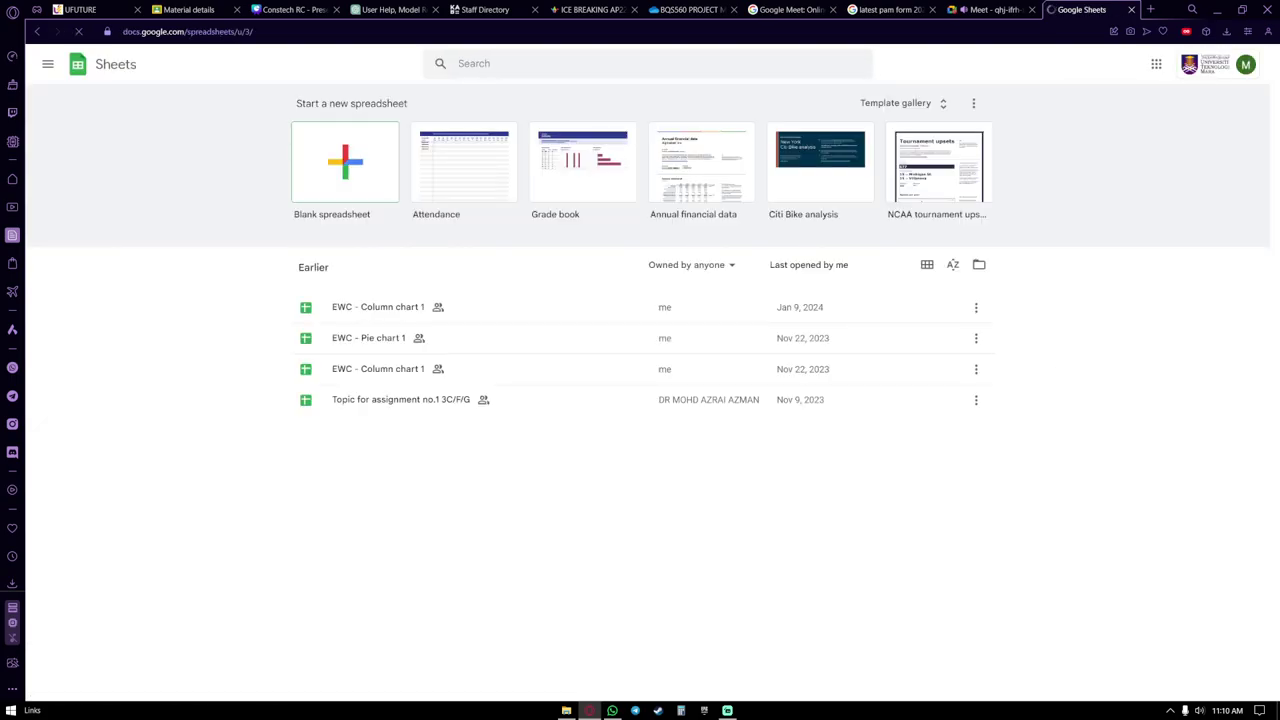
left_click(345, 165)
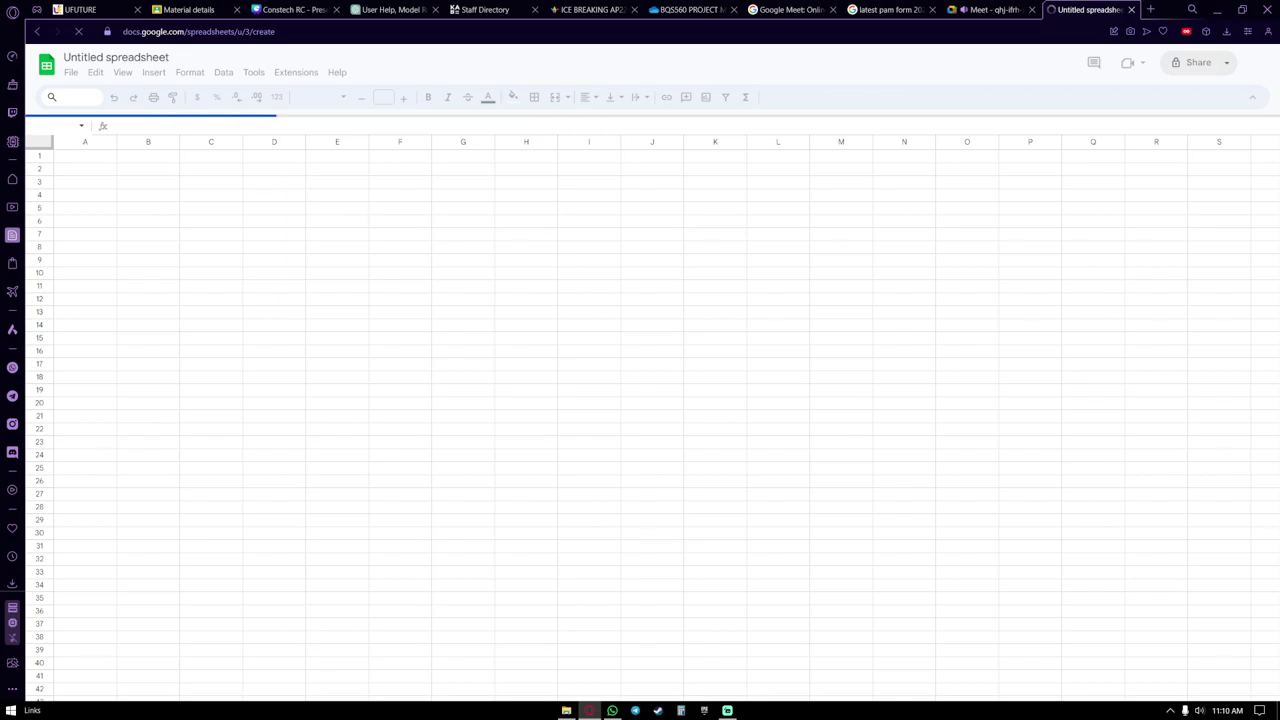
Reopen List Name Eco Rumah.xlsx from the BQS556 - Eco II folder in Excel and copy the table A1:I28.
left_click(566, 710)
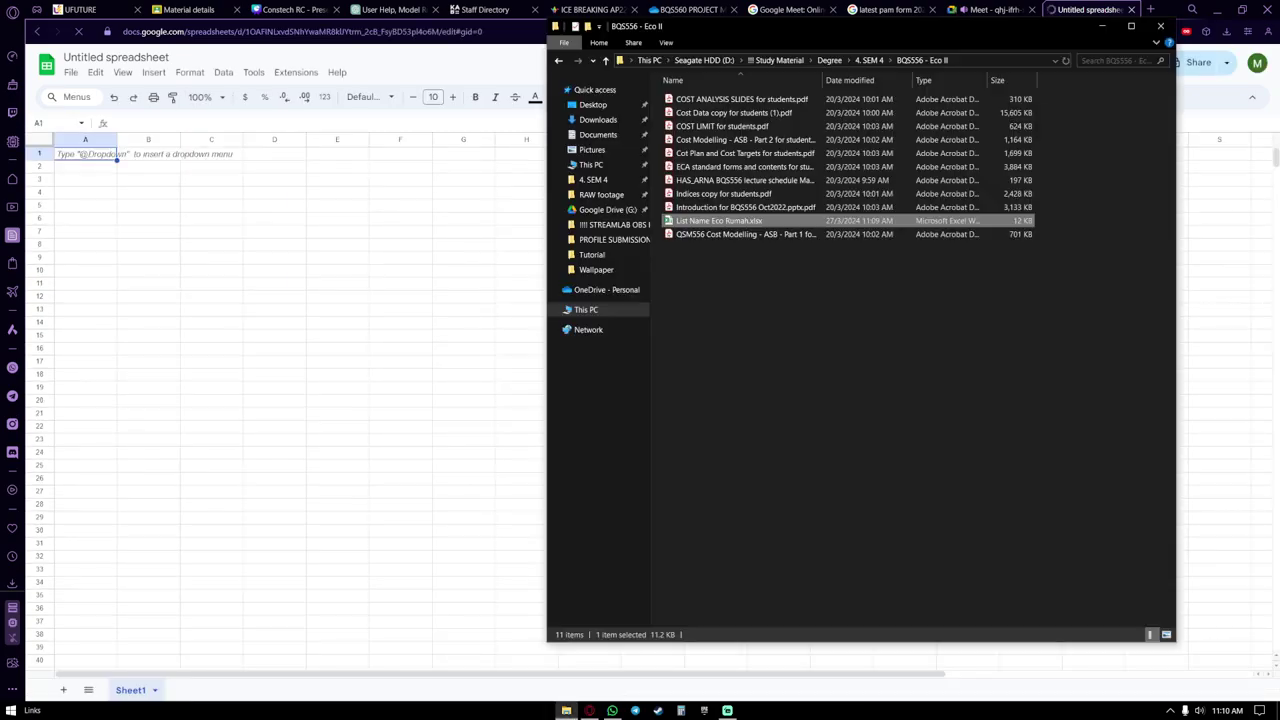
left_click(800, 330)
left_click(720, 221)
double_click(720, 221)
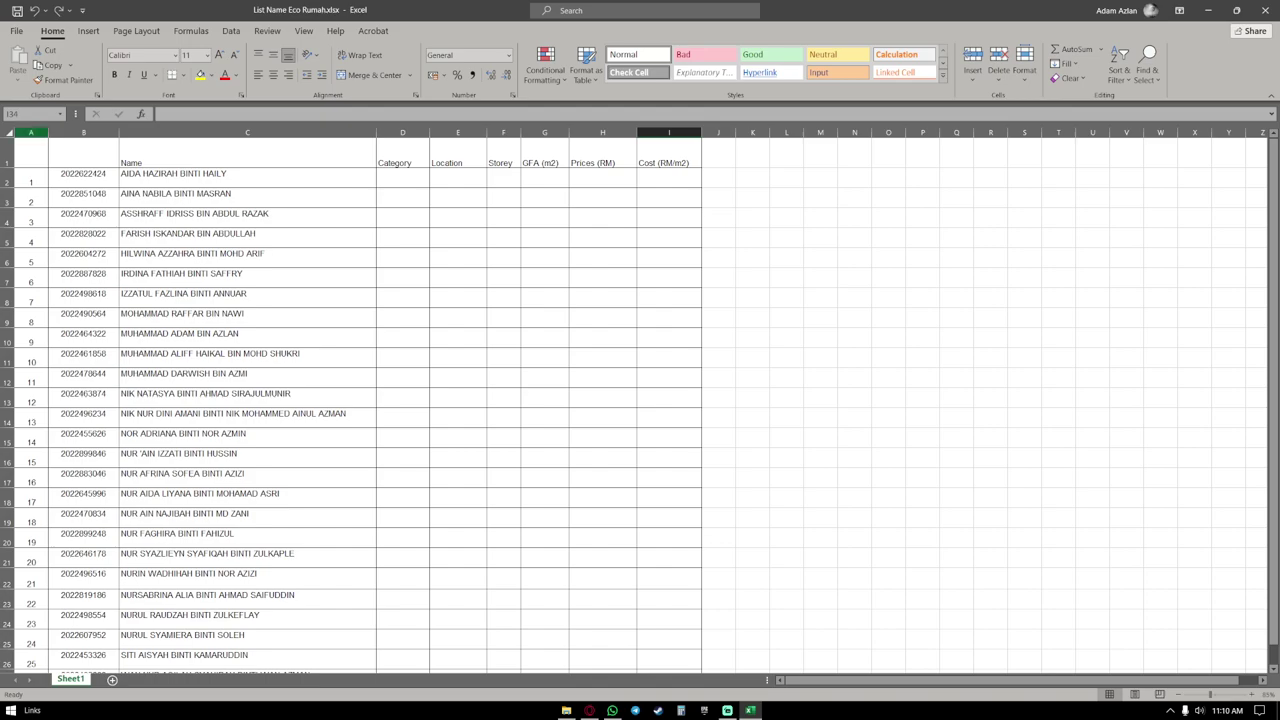
left_click_drag(31, 158, 706, 631)
key("ctrl+c")
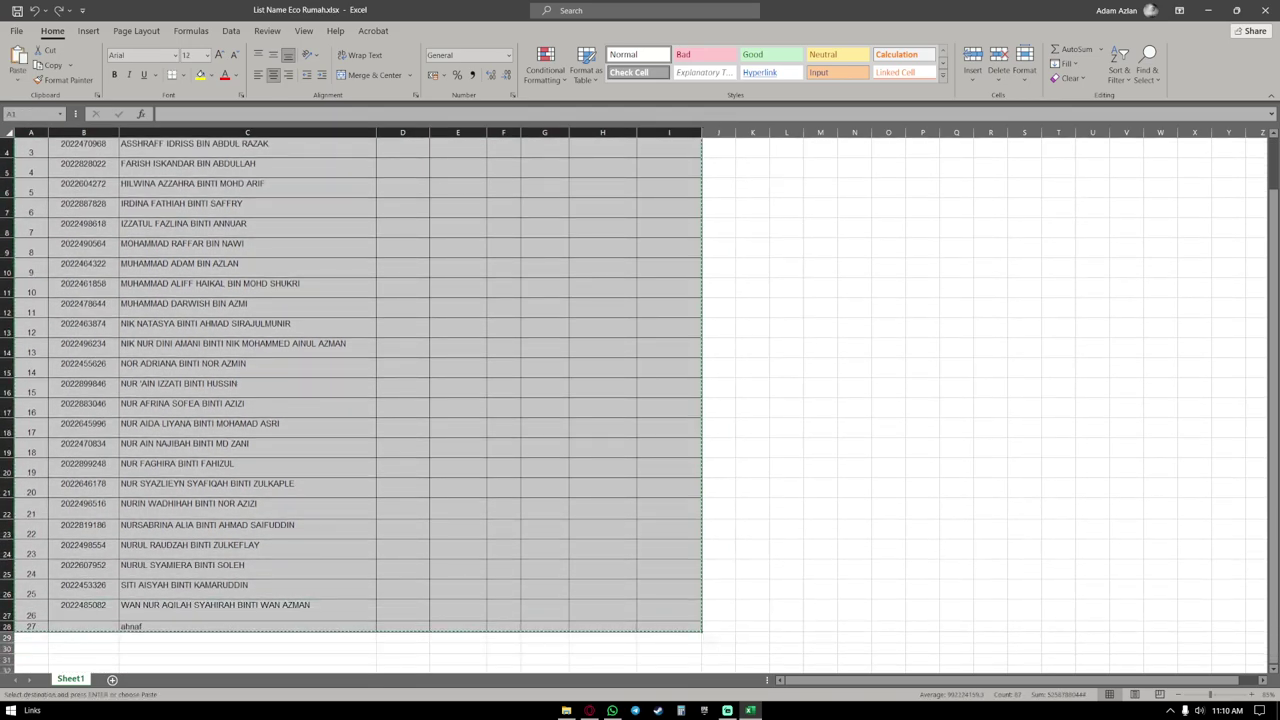
Return to the Google Sheets spreadsheet and paste the copied table starting at cell A1.
left_click(1208, 10)
left_click(85, 154)
left_click(39, 205)
left_click(85, 180)
left_click(85, 154)
key("ctrl+v")
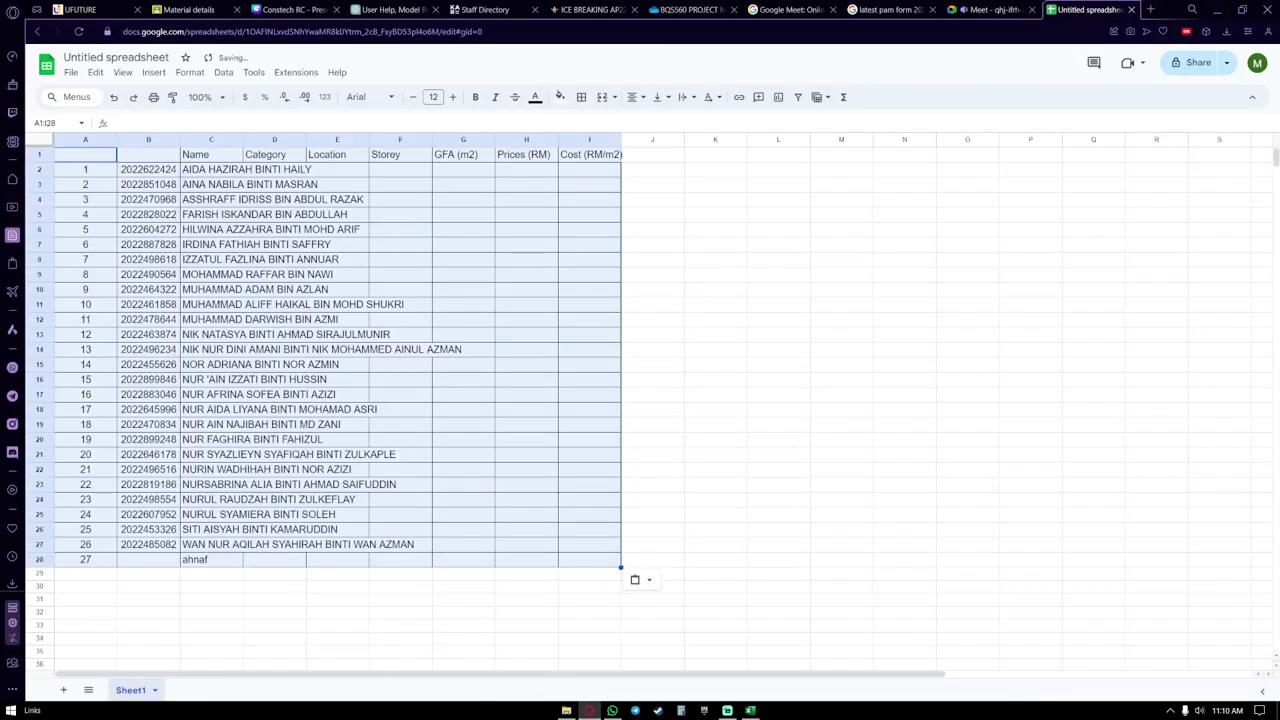
left_click(841, 334)
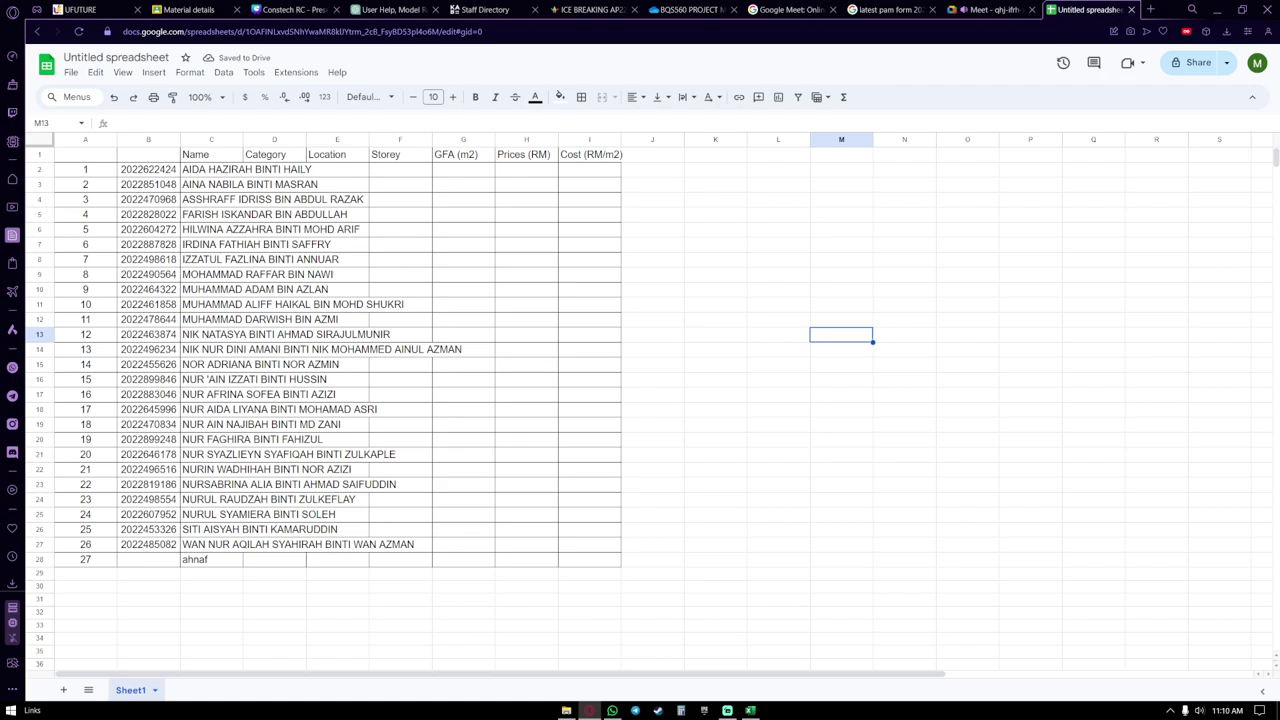
Widen column C to fit the full student names and column I to fit the Cost (RM/m2) header.
left_click(228, 184)
left_click(225, 155)
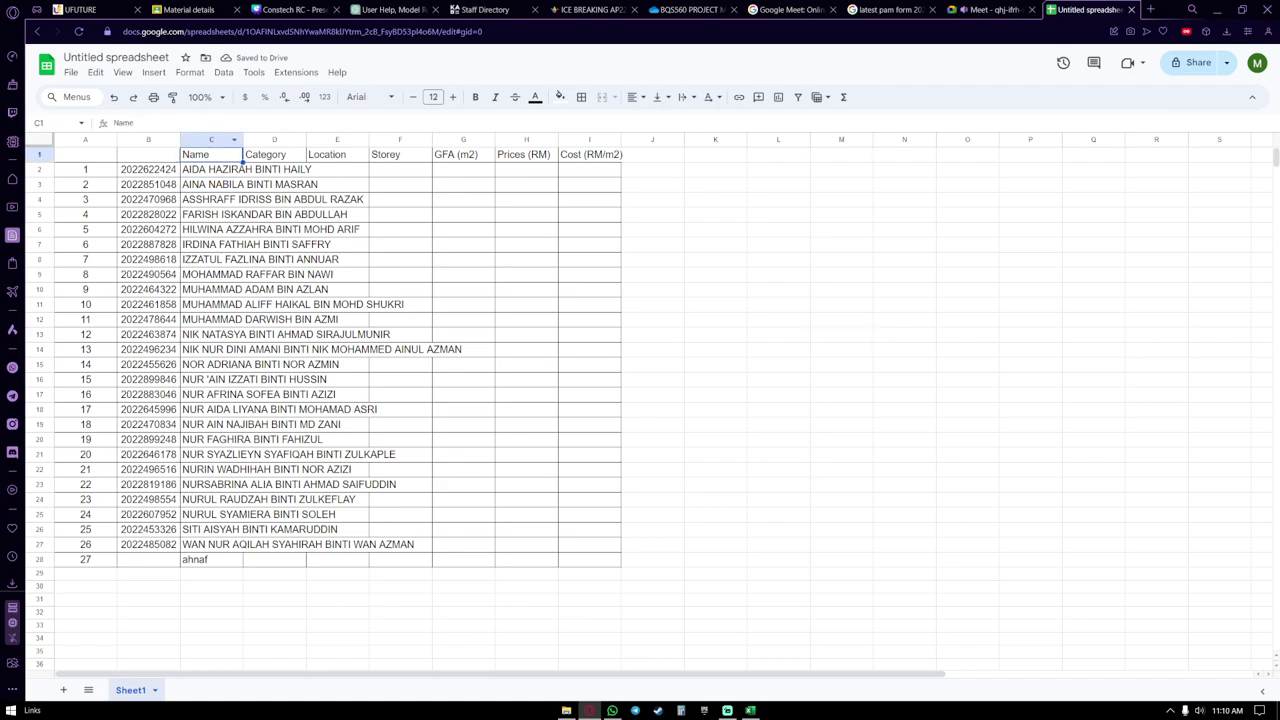
left_click_drag(243, 140, 491, 140)
left_click(1025, 304)
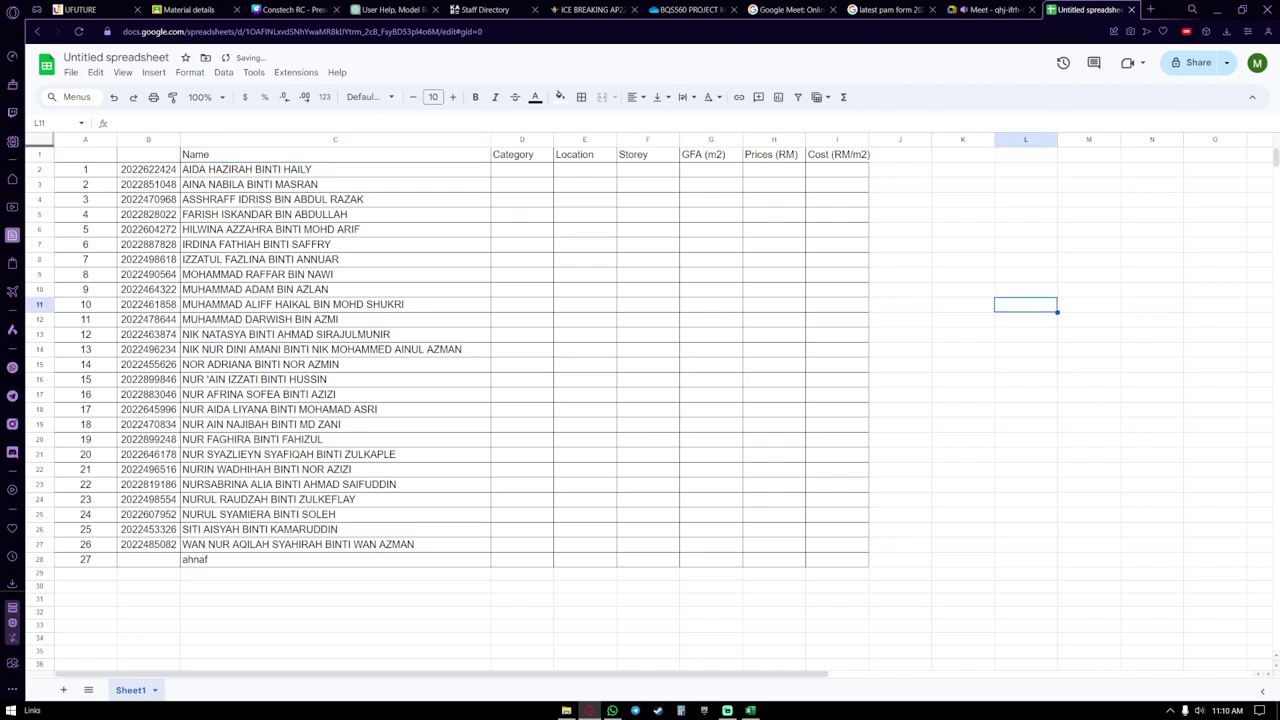
left_click_drag(868, 140, 892, 140)
left_click(986, 320)
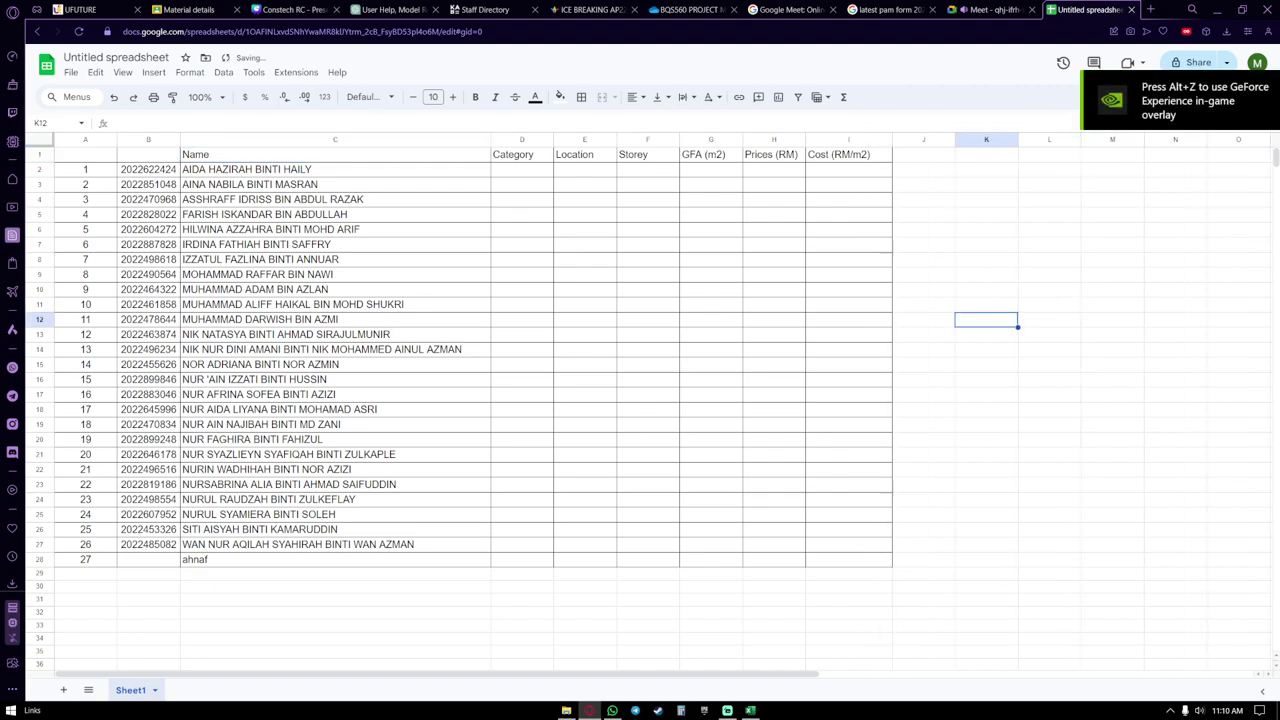
Try to set the text colour of the category cell D10 to black and test it with a letter.
left_click(335, 560)
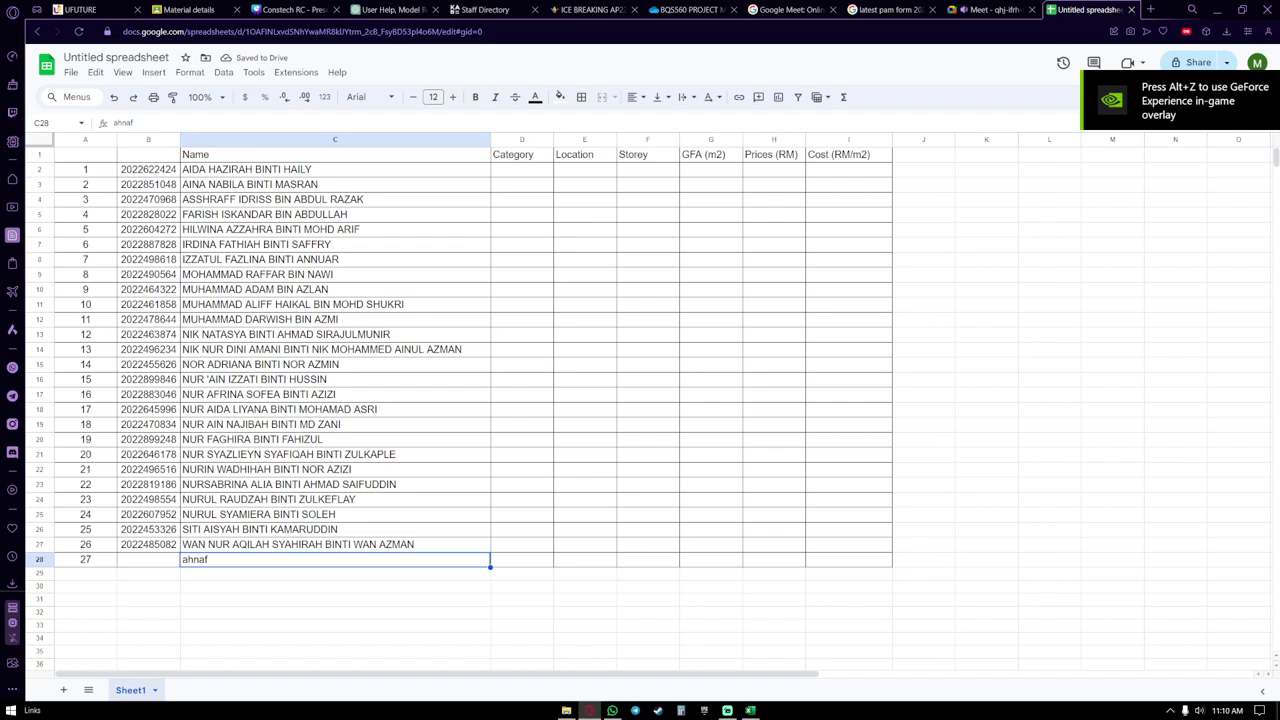
left_click(521, 155)
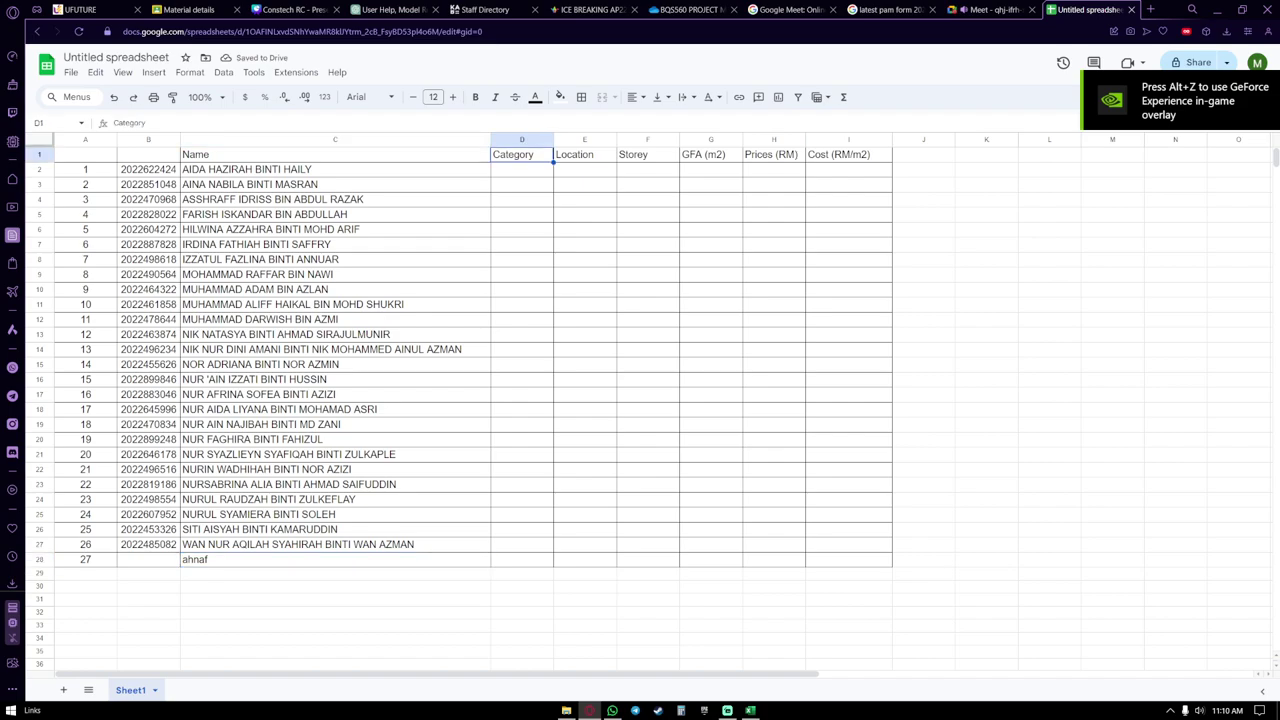
left_click(521, 185)
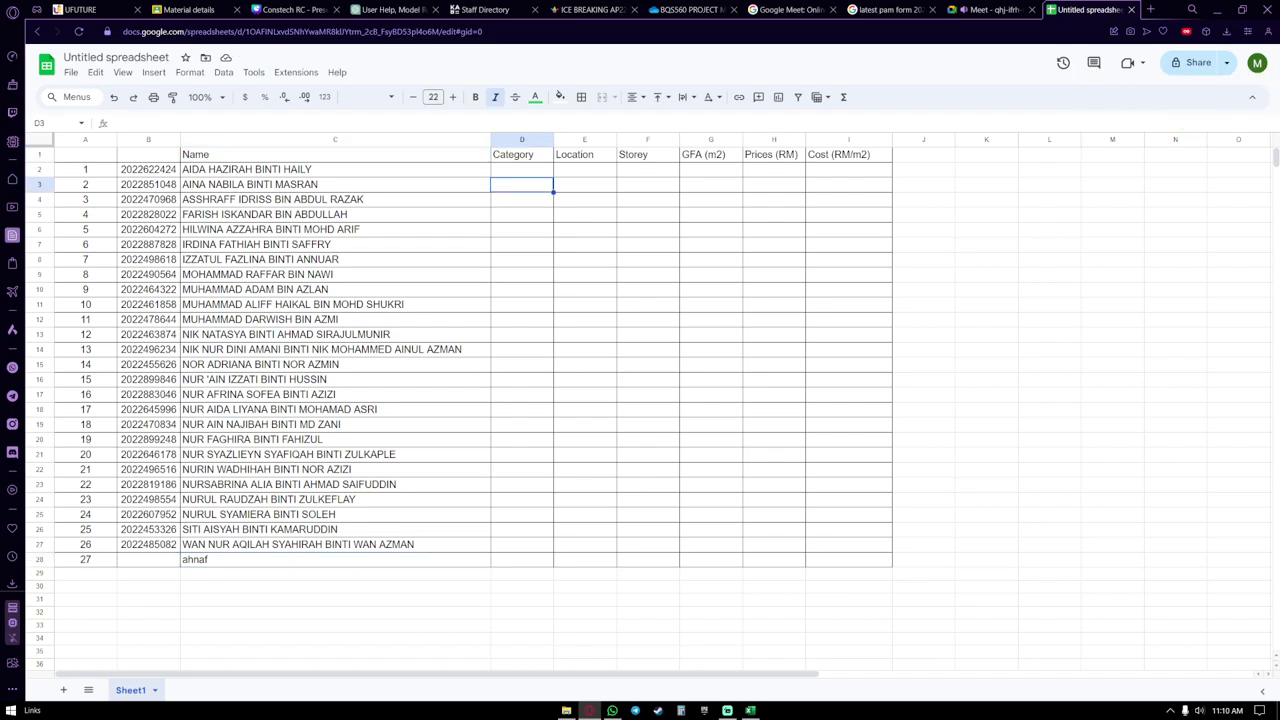
left_click(521, 290)
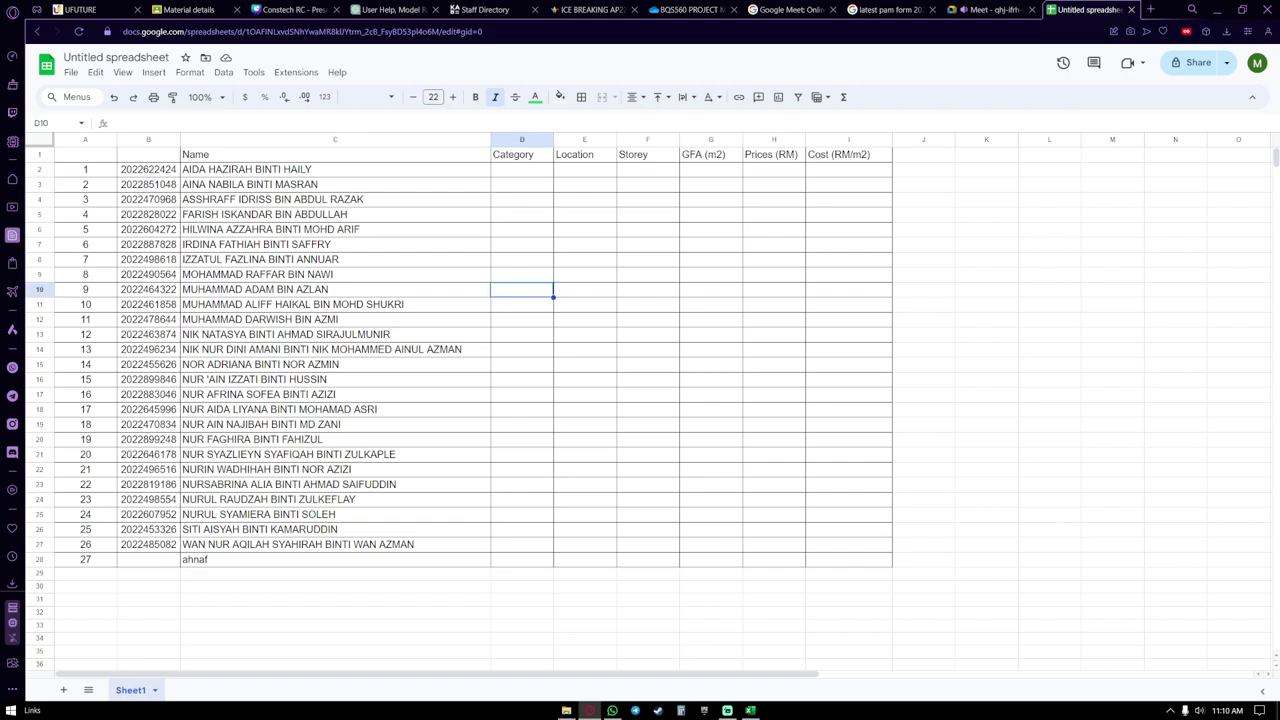
type("d")
key("Escape")
left_click(535, 97)
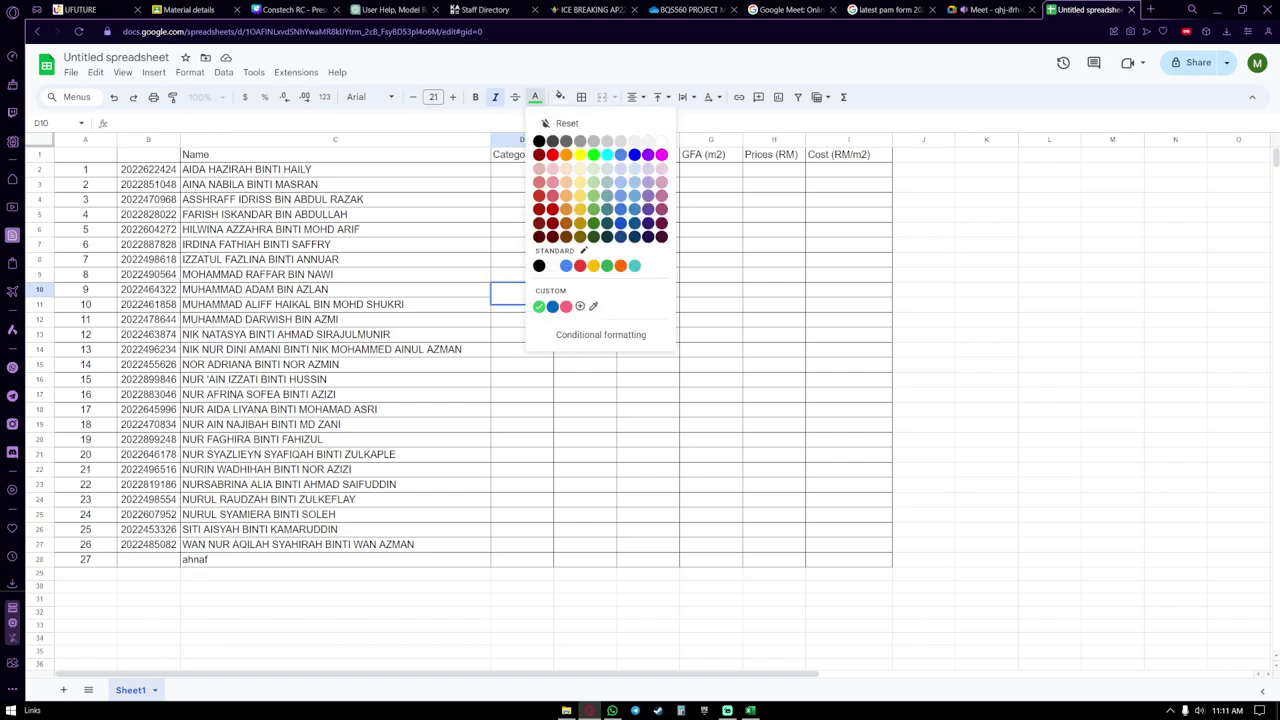
left_click(538, 141)
type("d")
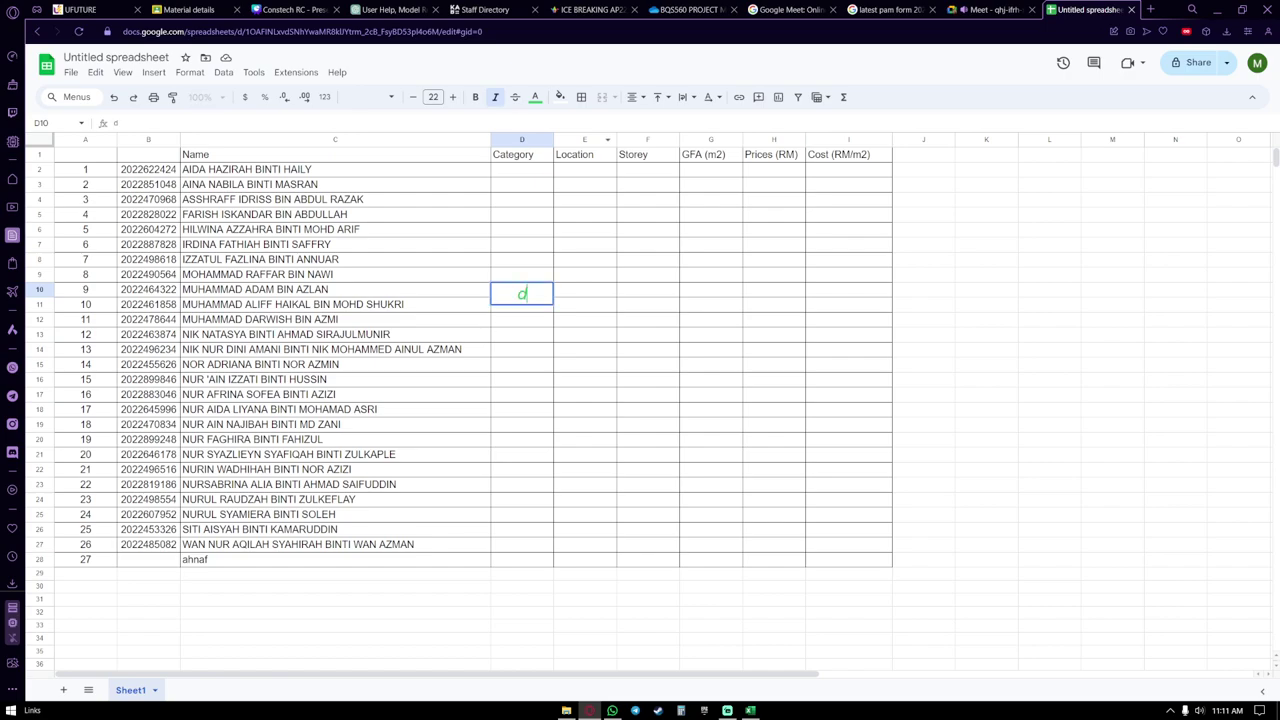
left_click(585, 199)
left_click(522, 289)
left_click(522, 319)
left_click(522, 259)
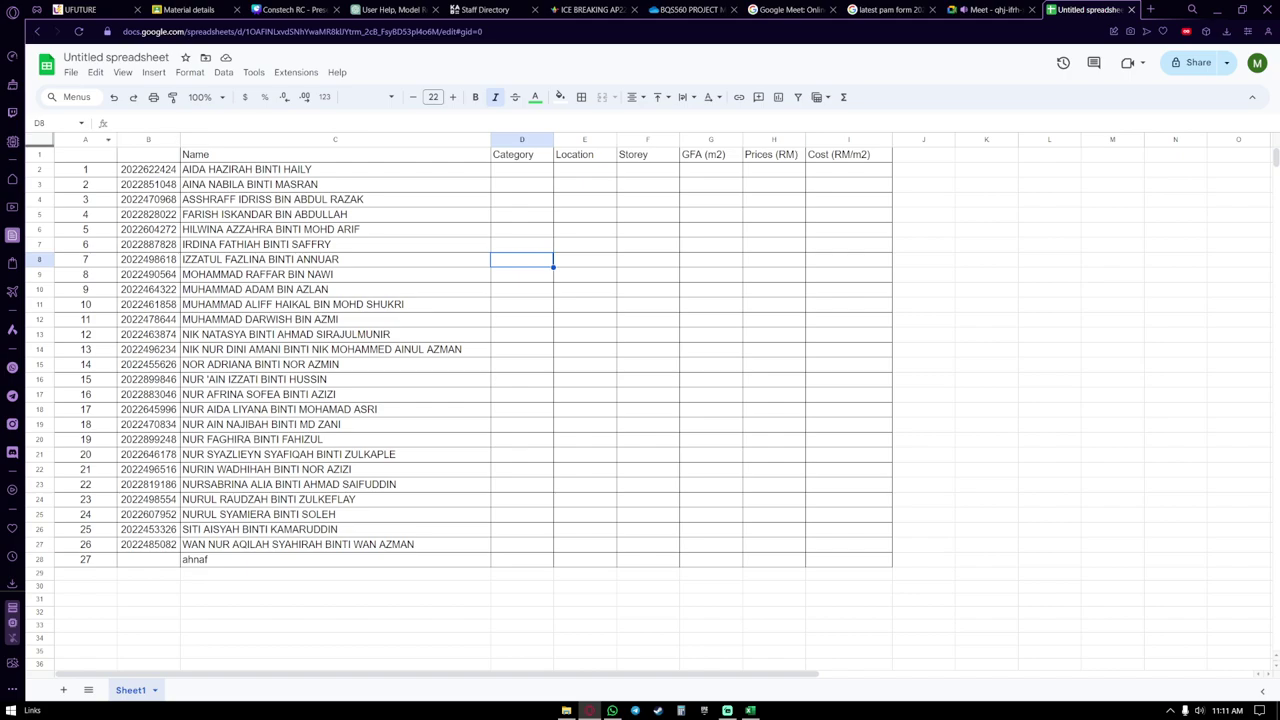
Set the font size of columns A to I to 12.
left_click(1112, 274)
left_click_drag(849, 140, 85, 140)
left_click(413, 96)
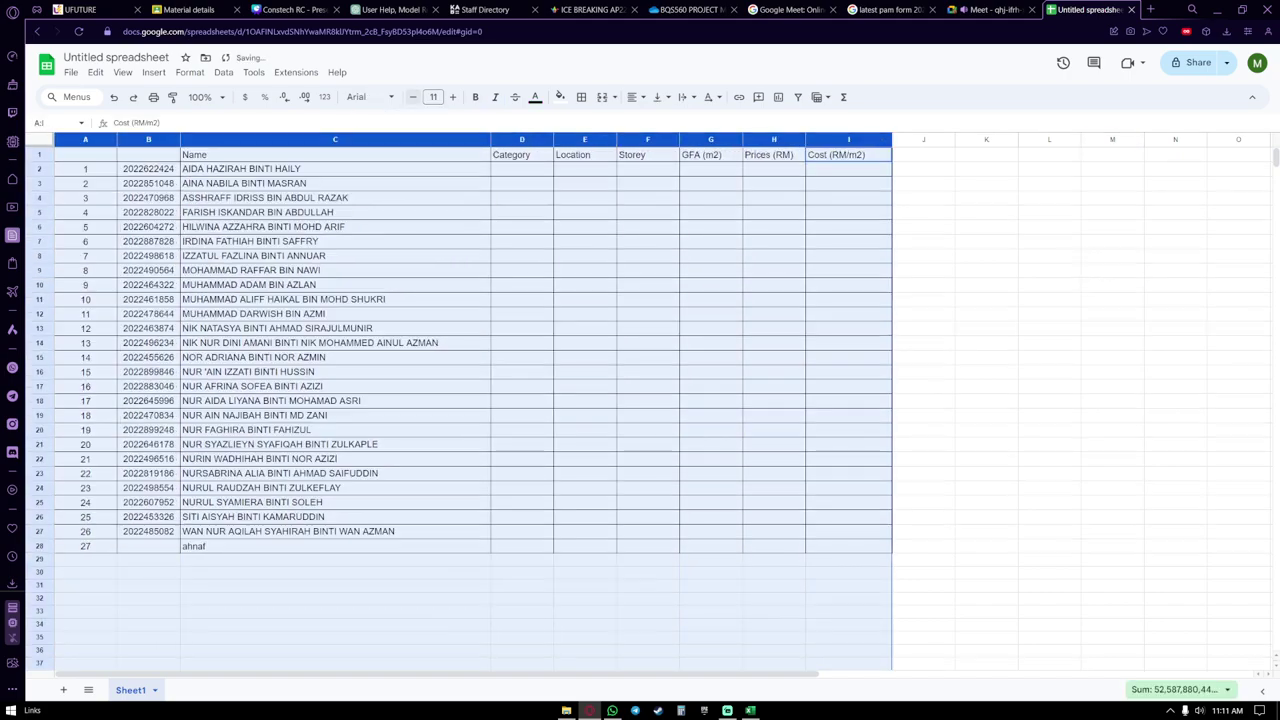
left_click(453, 97)
left_click(522, 274)
left_click(522, 364)
left_click(522, 335)
type("g")
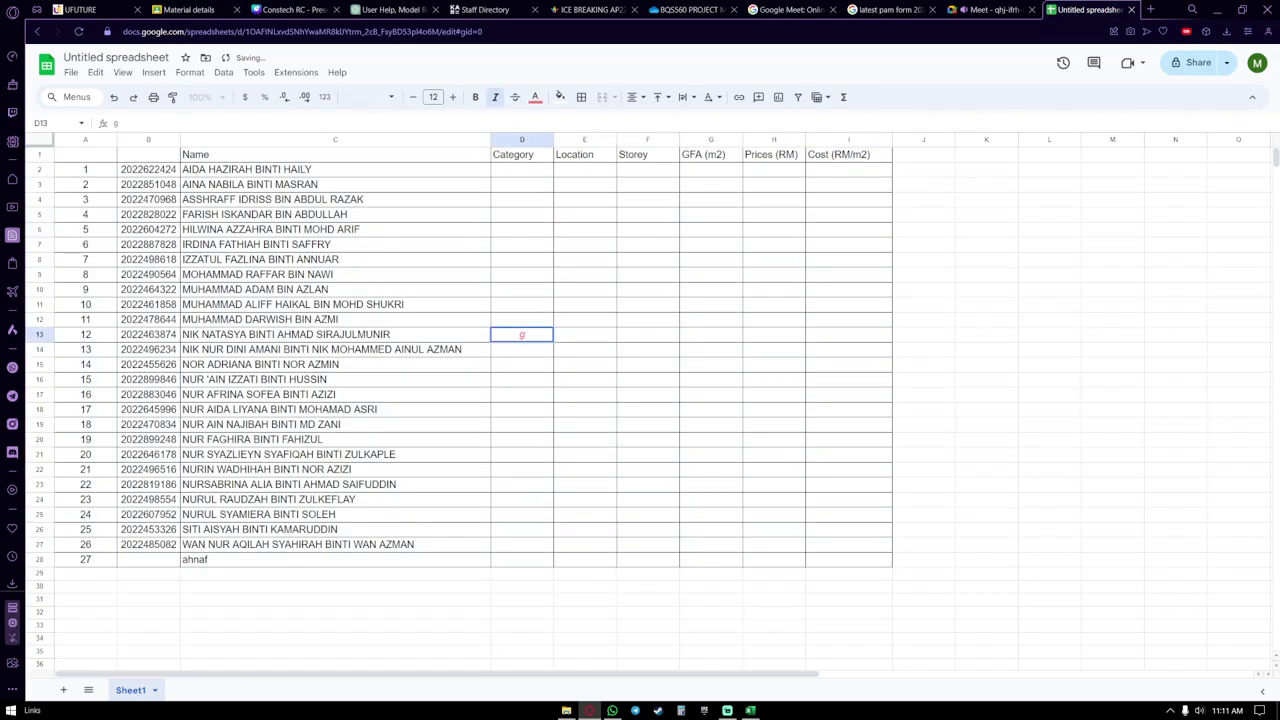
left_click(522, 289)
left_click(522, 230)
left_click(522, 319)
left_click(522, 424)
left_click(522, 529)
left_click(522, 349)
left_click(522, 424)
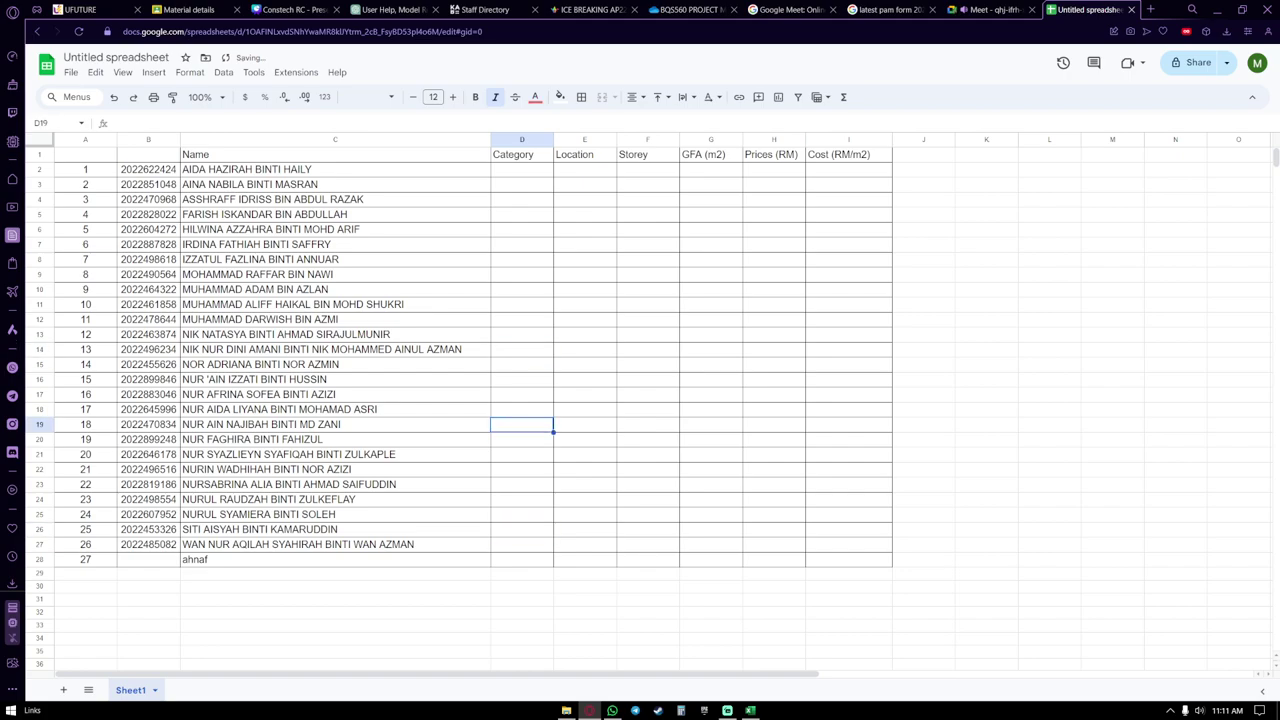
Set the text colour of D10 to black and enter the category 2storey.
left_click(522, 289)
left_click(535, 97)
left_click(541, 140)
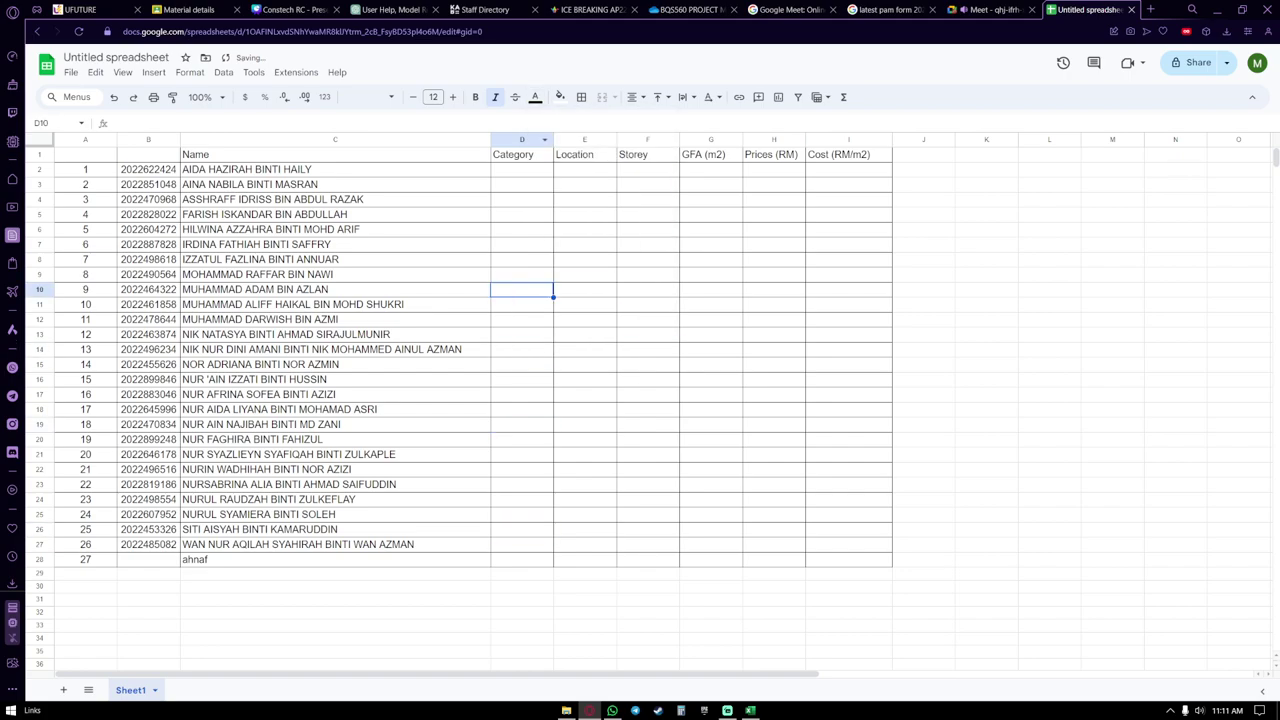
type("double")
key("BackSpace")
key("BackSpace")
key("BackSpace")
key("BackSpace")
type("storey")
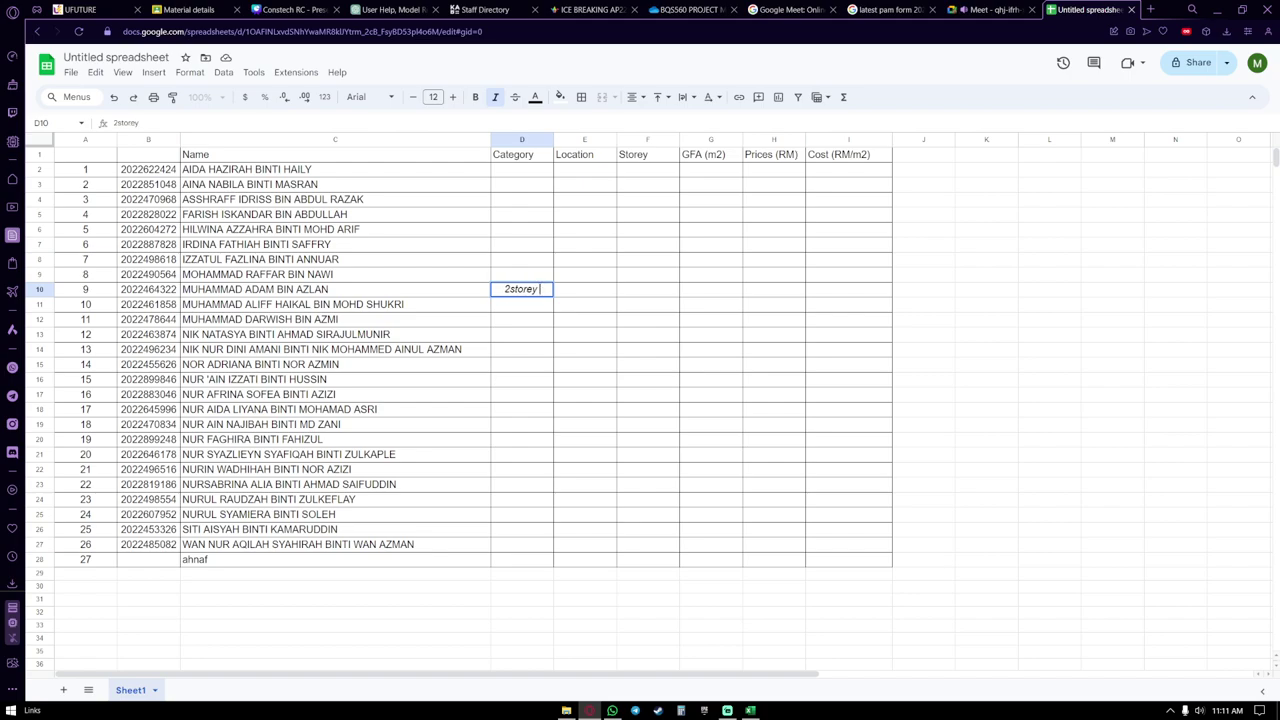
Enter 2 as the storey in F10 and Shah Alam as the location in E10.
left_click(647, 289)
type("2")
left_click(585, 289)
type("Shah ALam")
key("BackSpace")
key("BackSpace")
key("BackSpace")
type("lam")
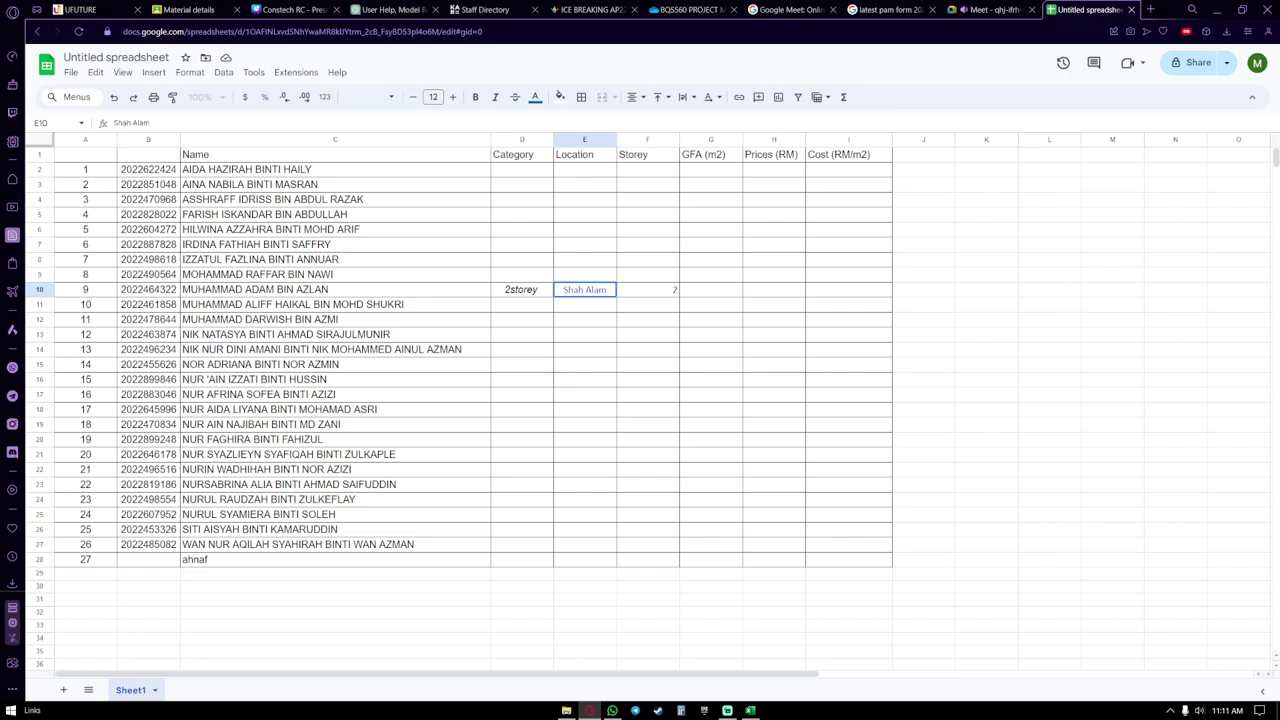
Change the text colour of the location cell E10 to black.
left_click(585, 364)
left_click(585, 289)
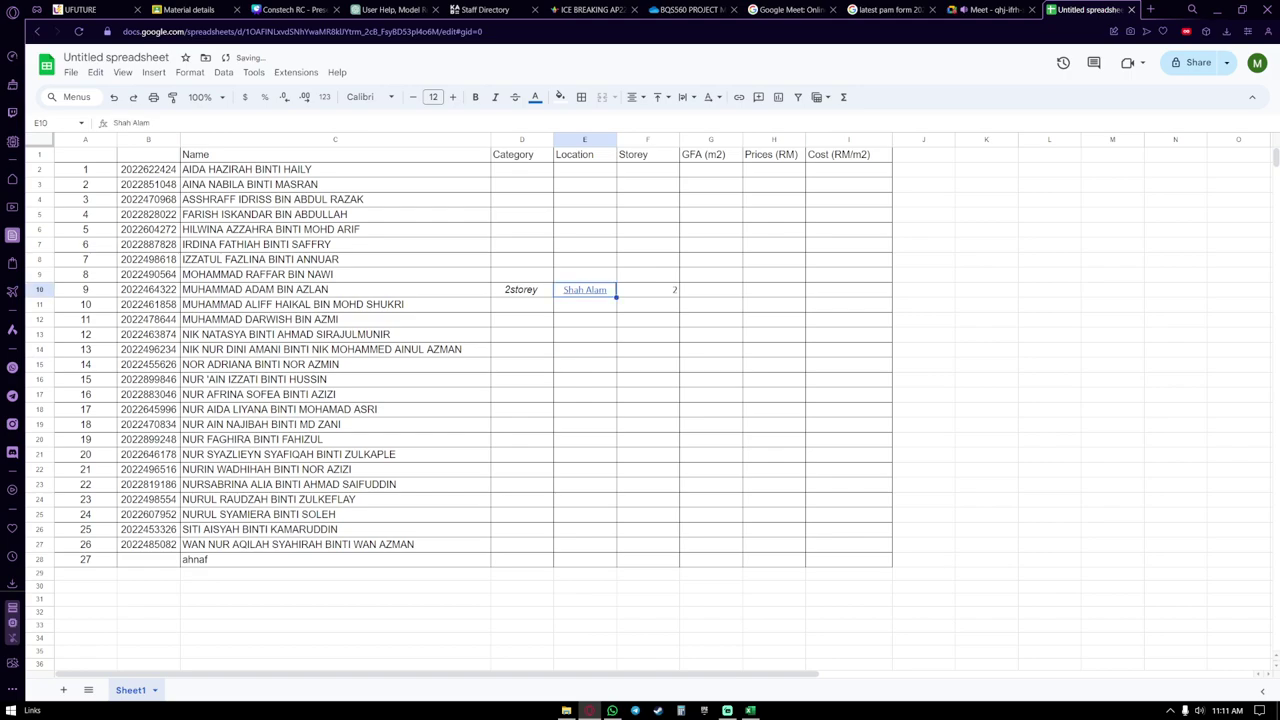
left_click(535, 97)
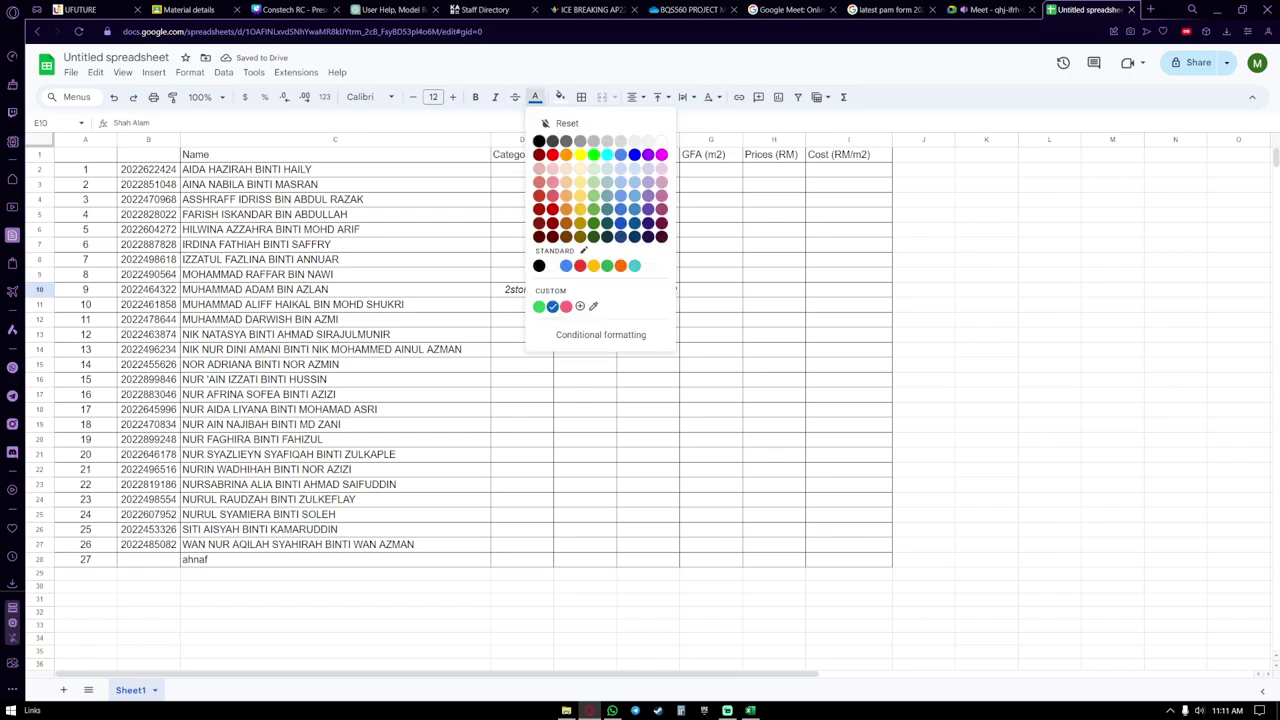
left_click(539, 141)
left_click(585, 319)
left_click(585, 184)
left_click(585, 289)
left_click(585, 424)
left_click(648, 379)
left_click(585, 394)
left_click(585, 334)
left_click(585, 289)
left_click(585, 259)
left_click(585, 289)
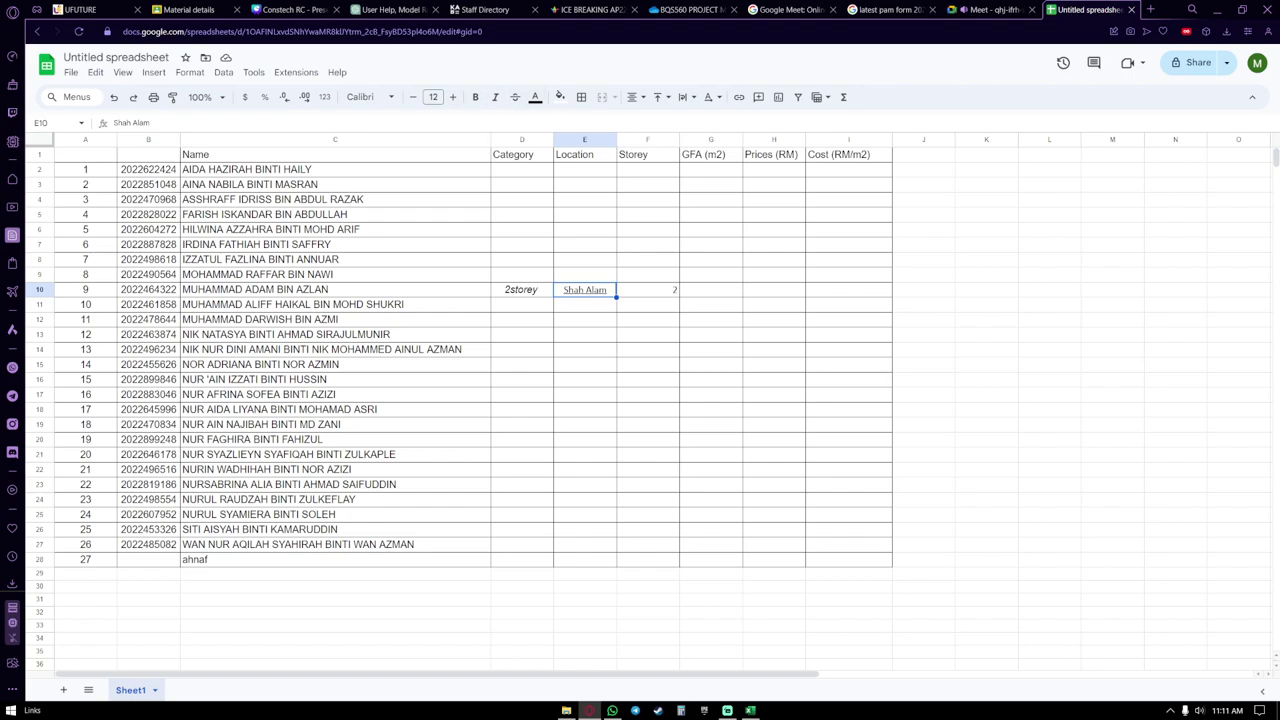
Enter 1168 as the GFA in G10, 960 as the price in H10 and 1121280 as the cost in I10.
left_click(711, 335)
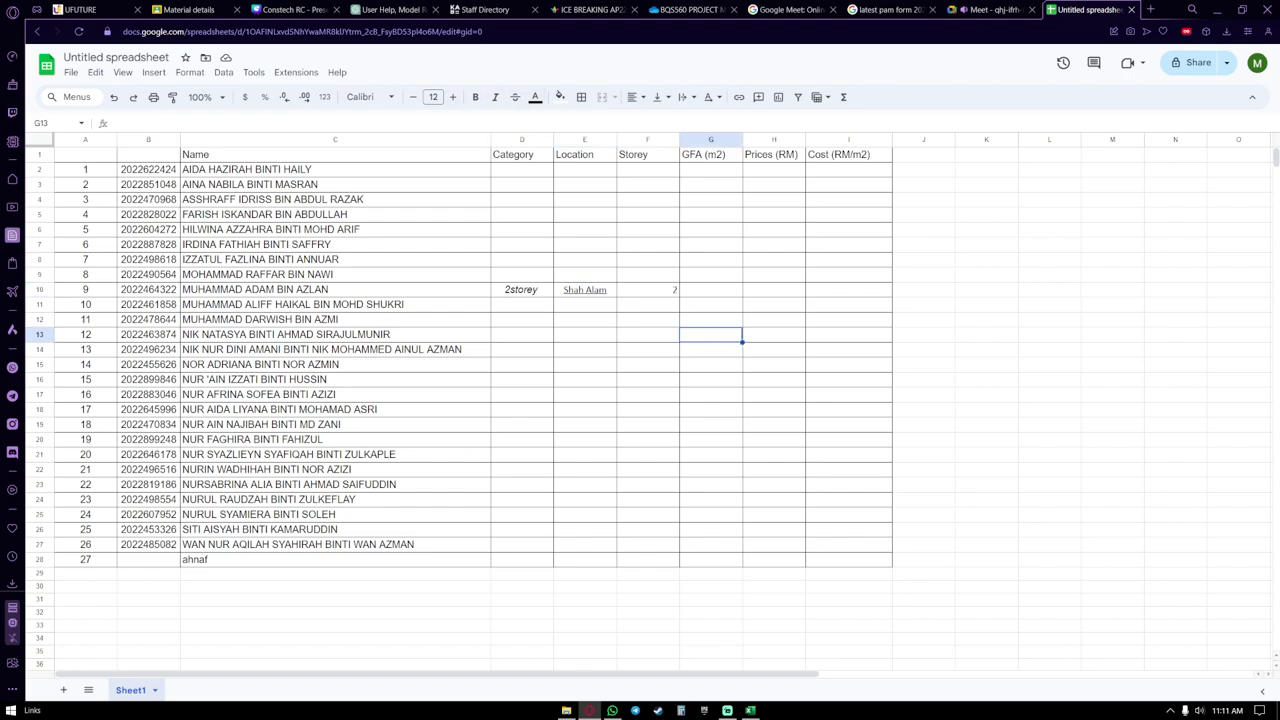
left_click(711, 290)
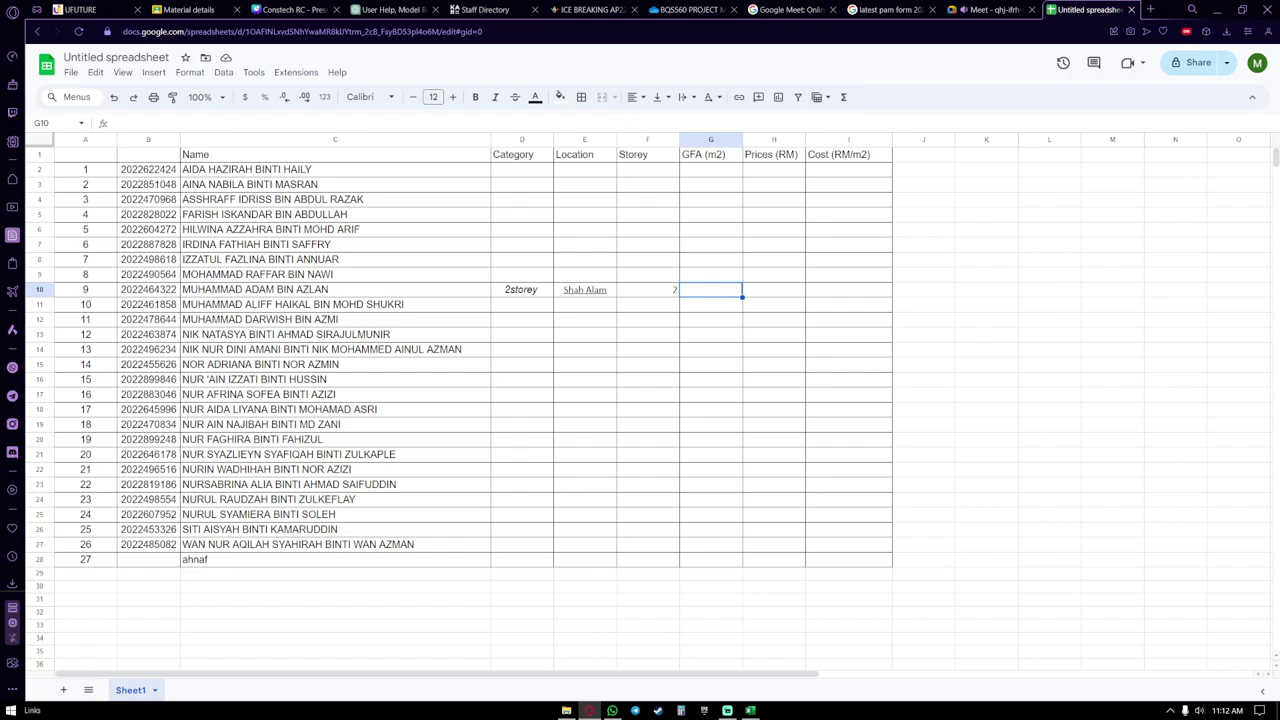
type("1168")
key("Tab")
type("960")
key("Tab")
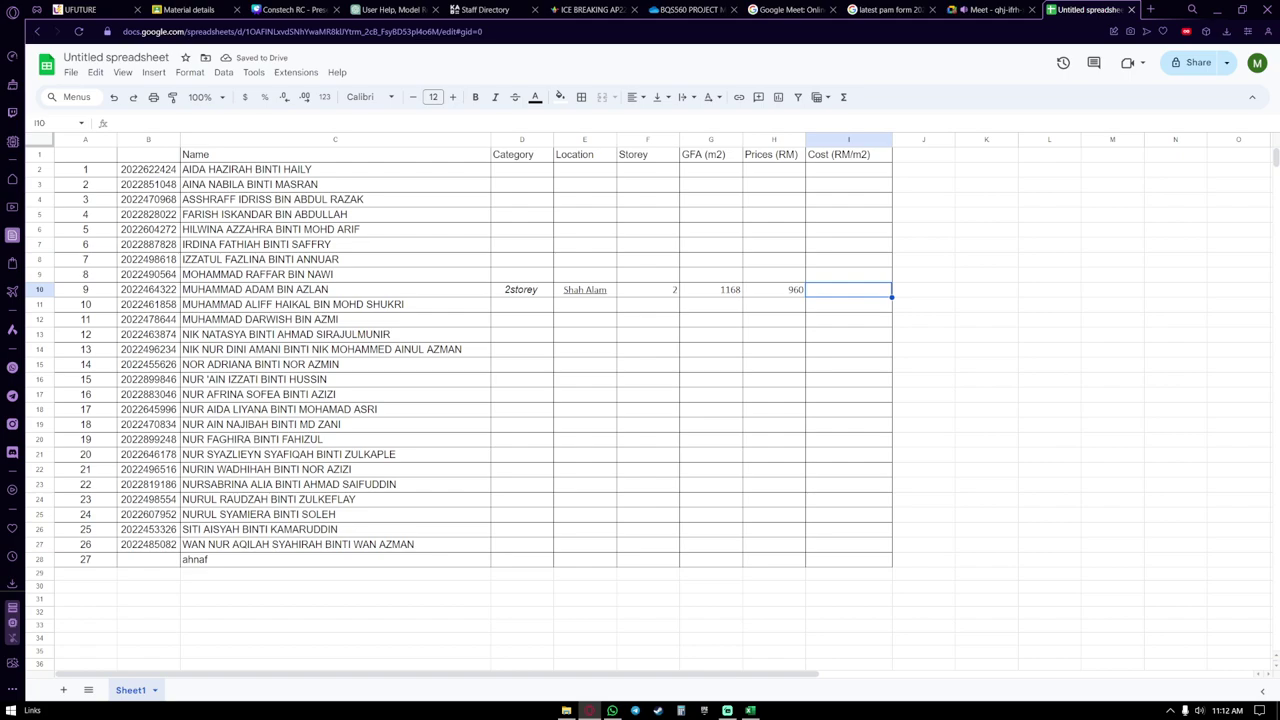
type("1121280")
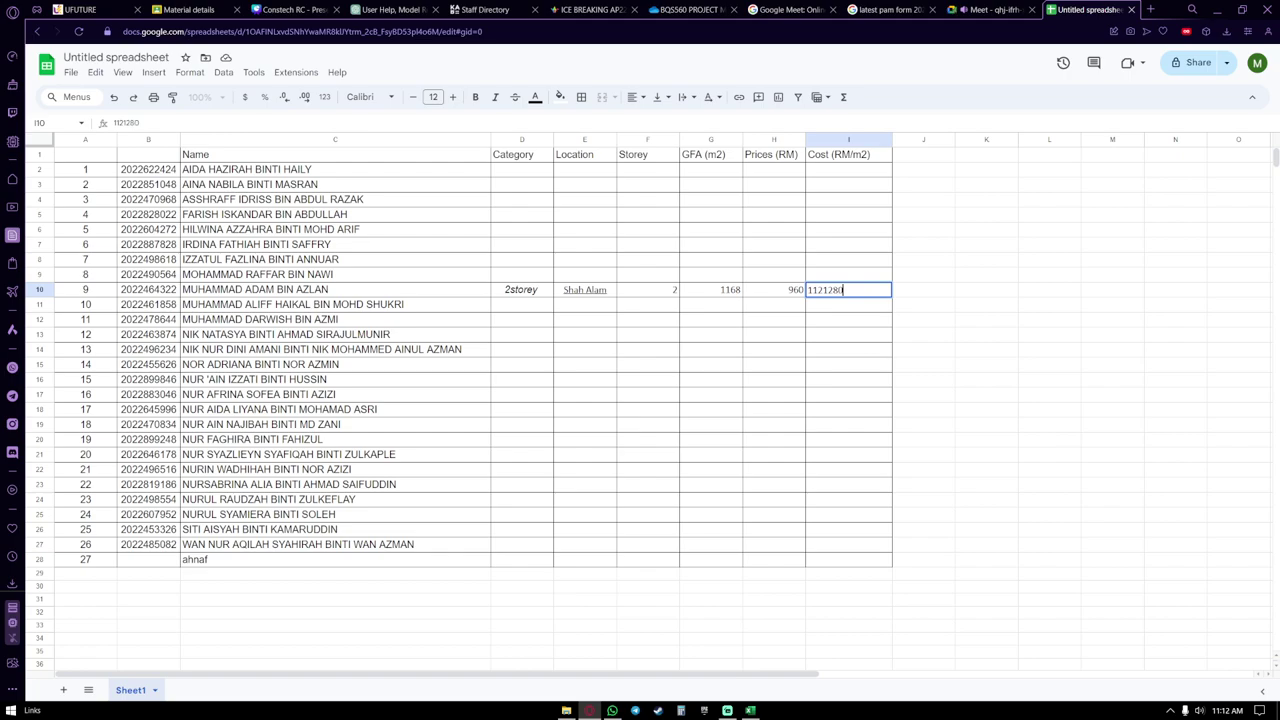
key("Left")
key("Left")
key("Right")
key("Right")
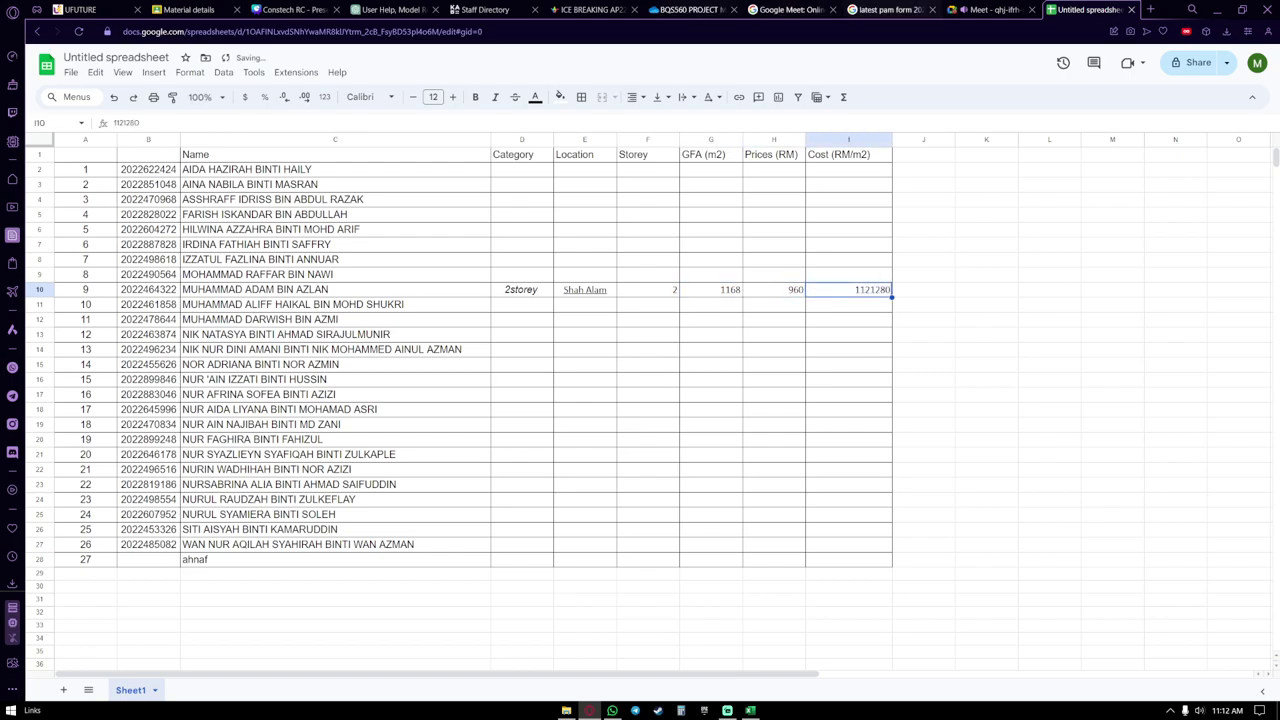
Insert thousands separators in the GFA in G10 and the cost in I10, giving 1,168 and 1,121,280.
left_click(711, 274)
left_click(711, 290)
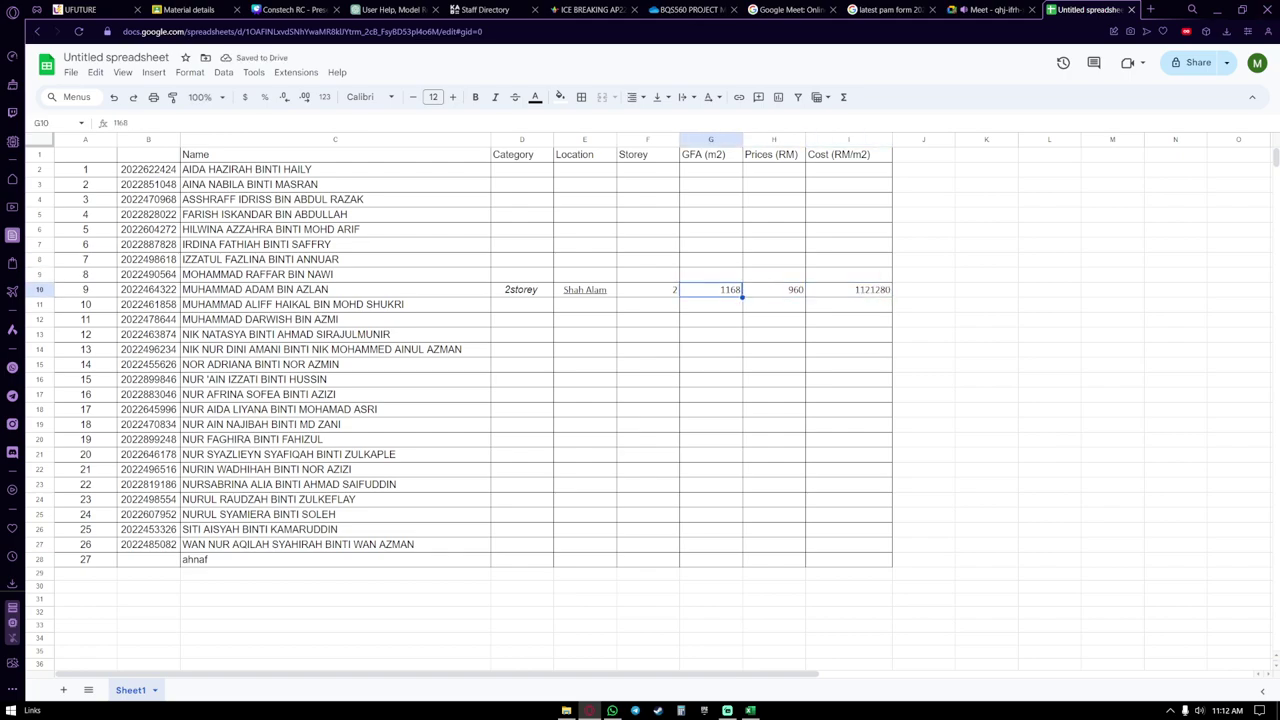
double_click(711, 290)
left_click(726, 290)
type(",")
left_click(774, 304)
left_click(848, 290)
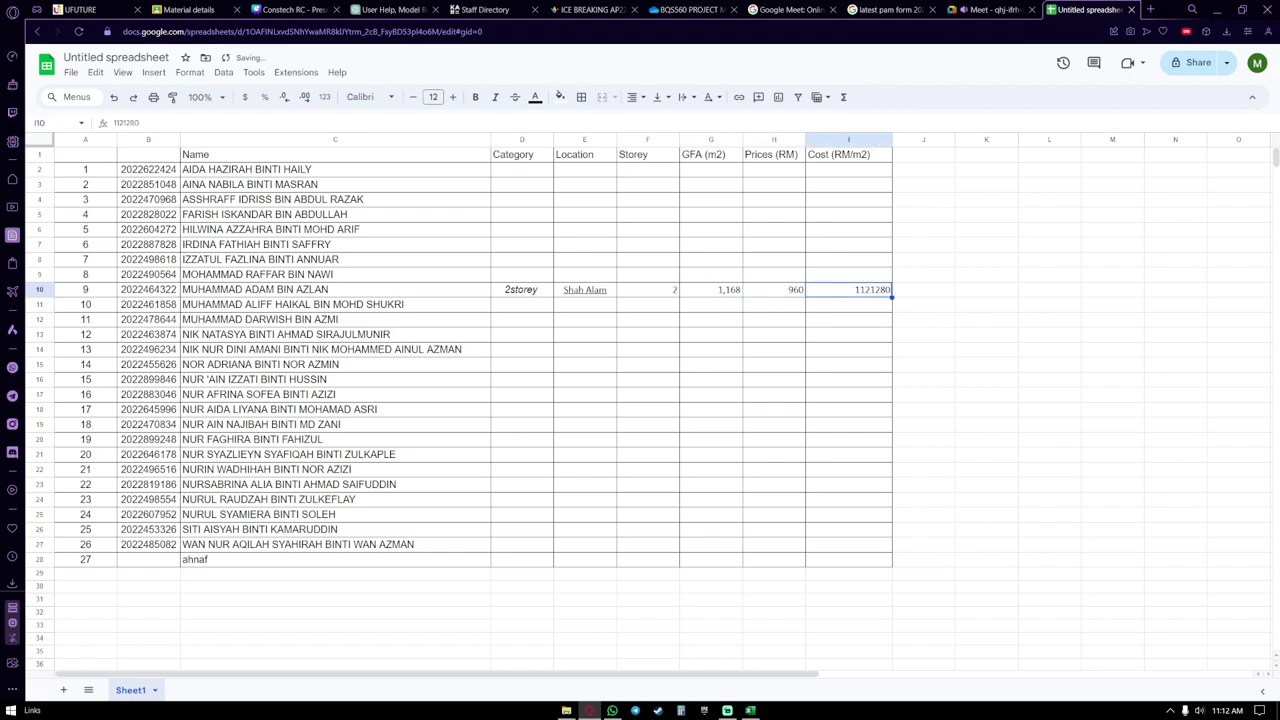
double_click(872, 289)
type(",121")
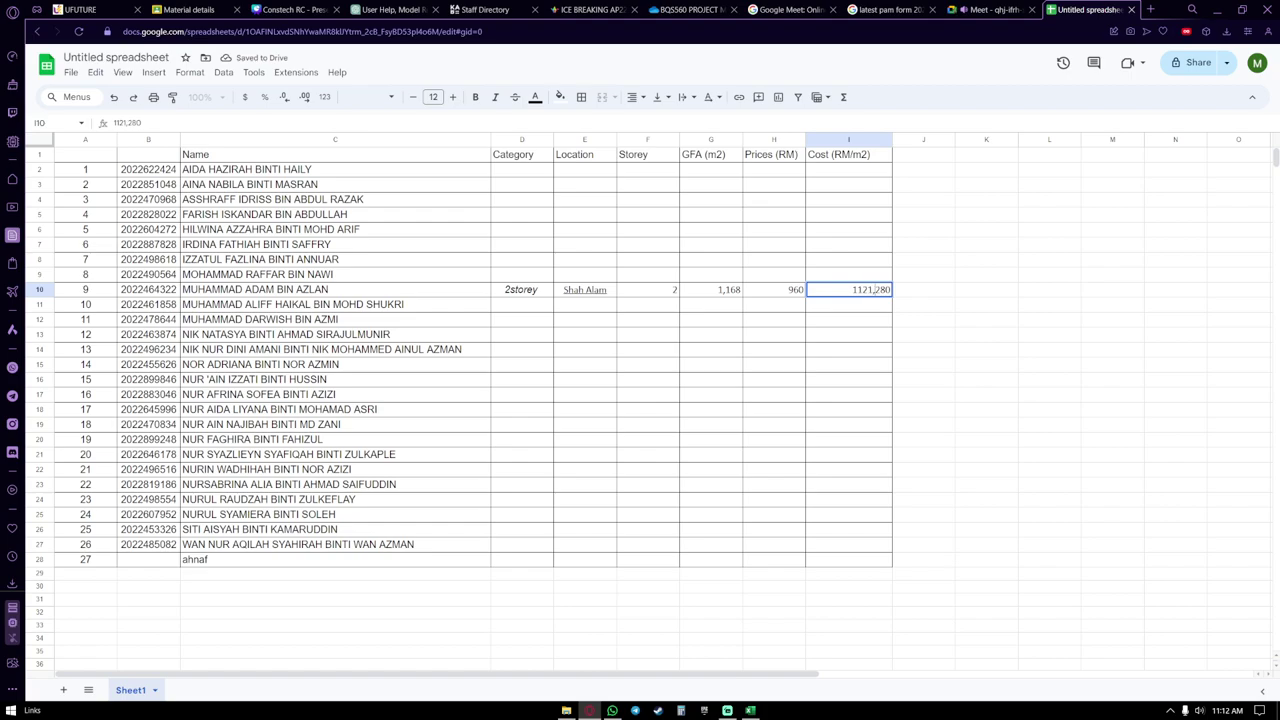
type(",")
left_click(986, 290)
left_click(923, 230)
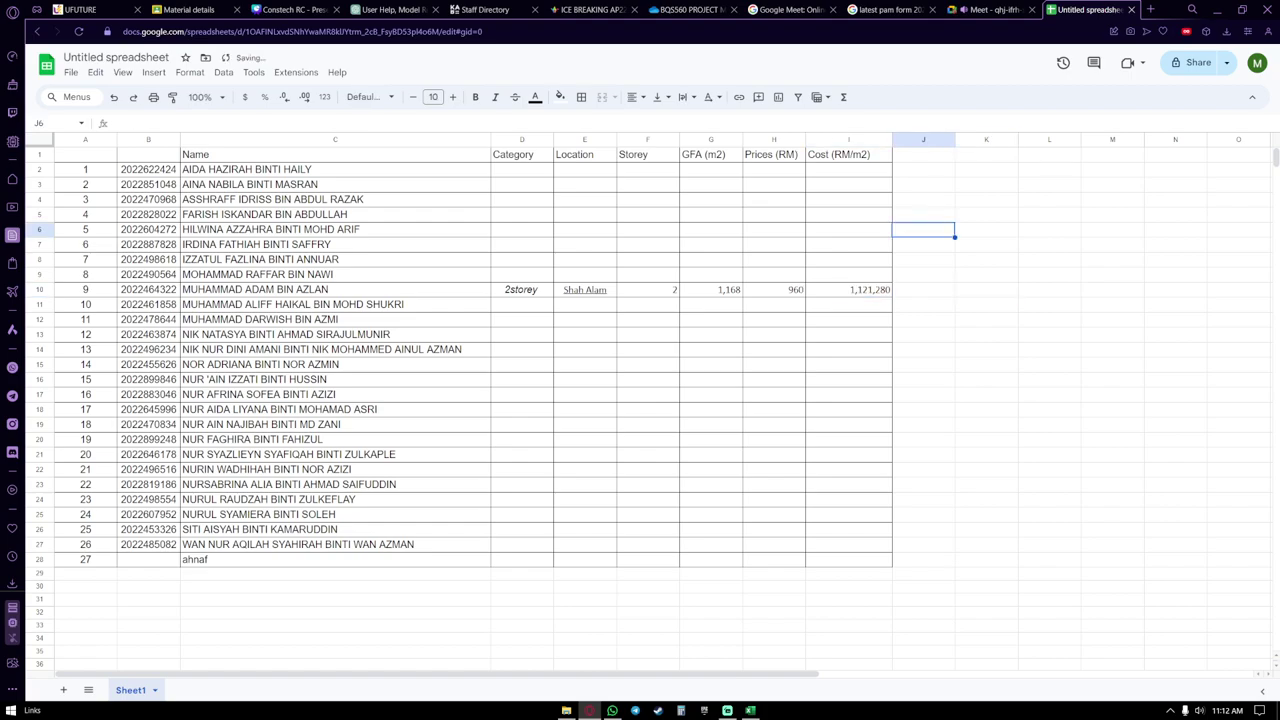
Apply the Number format with two decimals to the GFA, Prices and Cost columns, G to I.
left_click(849, 140)
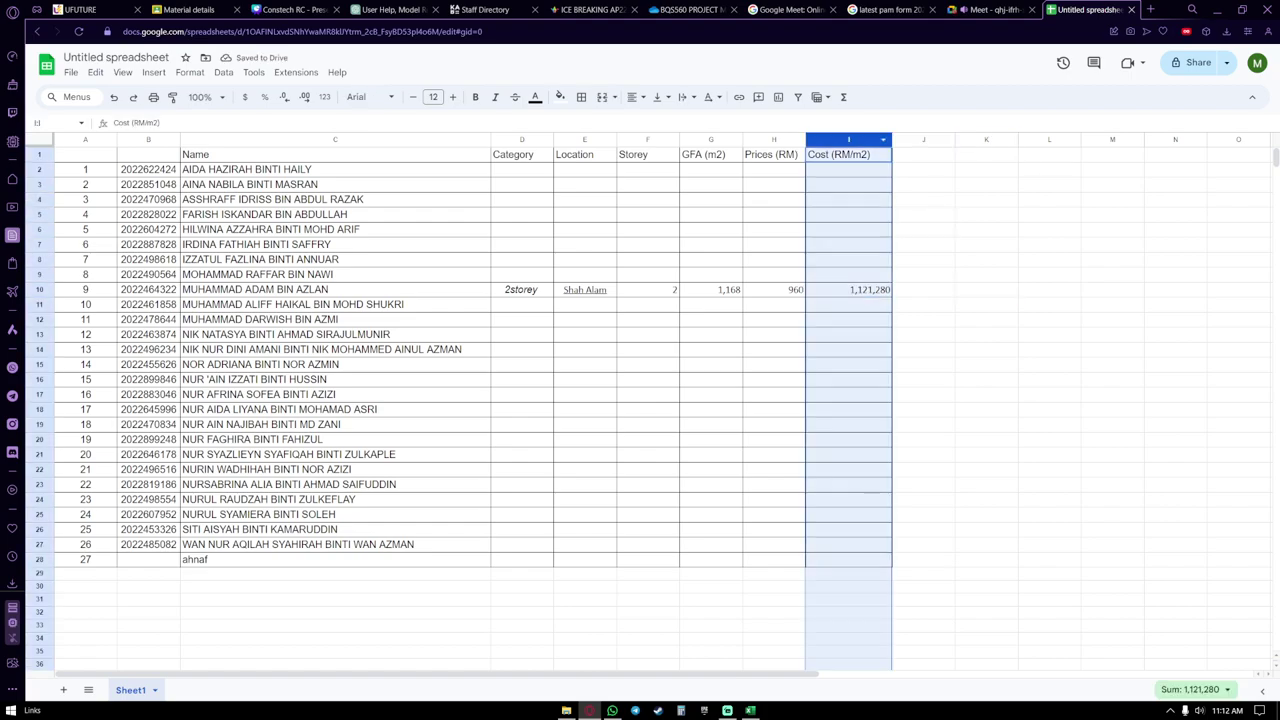
left_click_drag(849, 140, 711, 139)
left_click(986, 200)
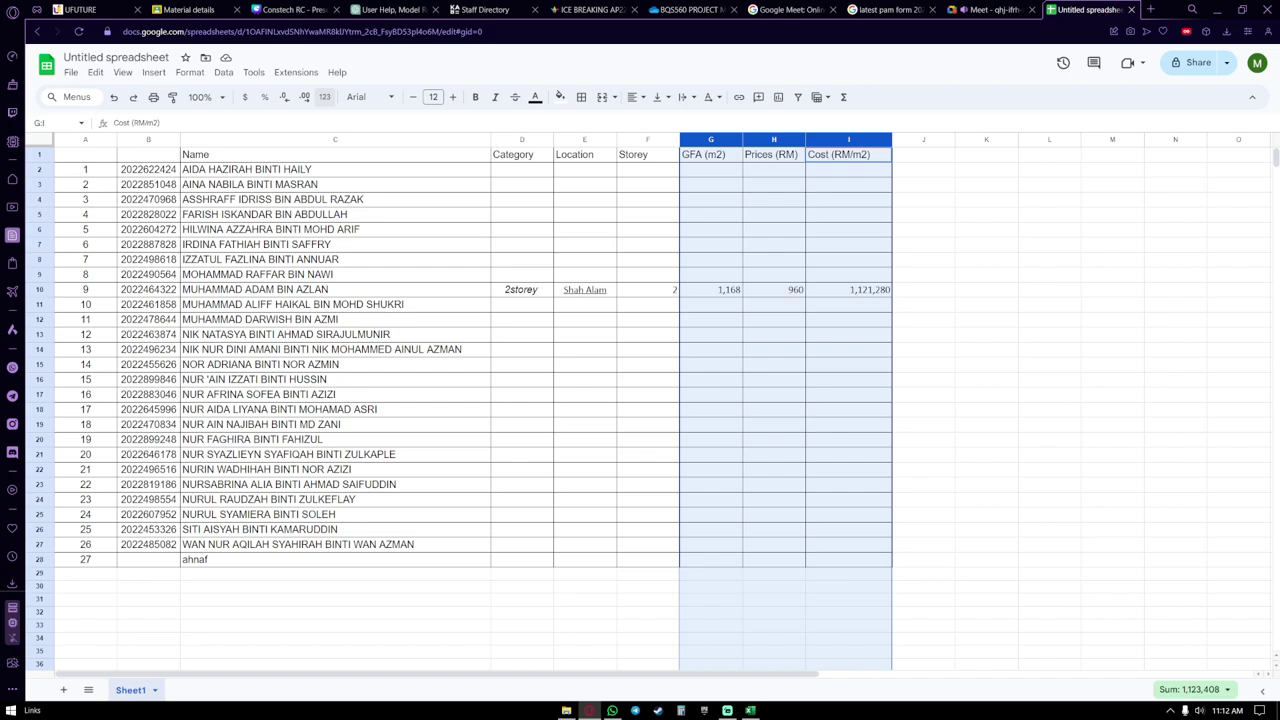
left_click(324, 97)
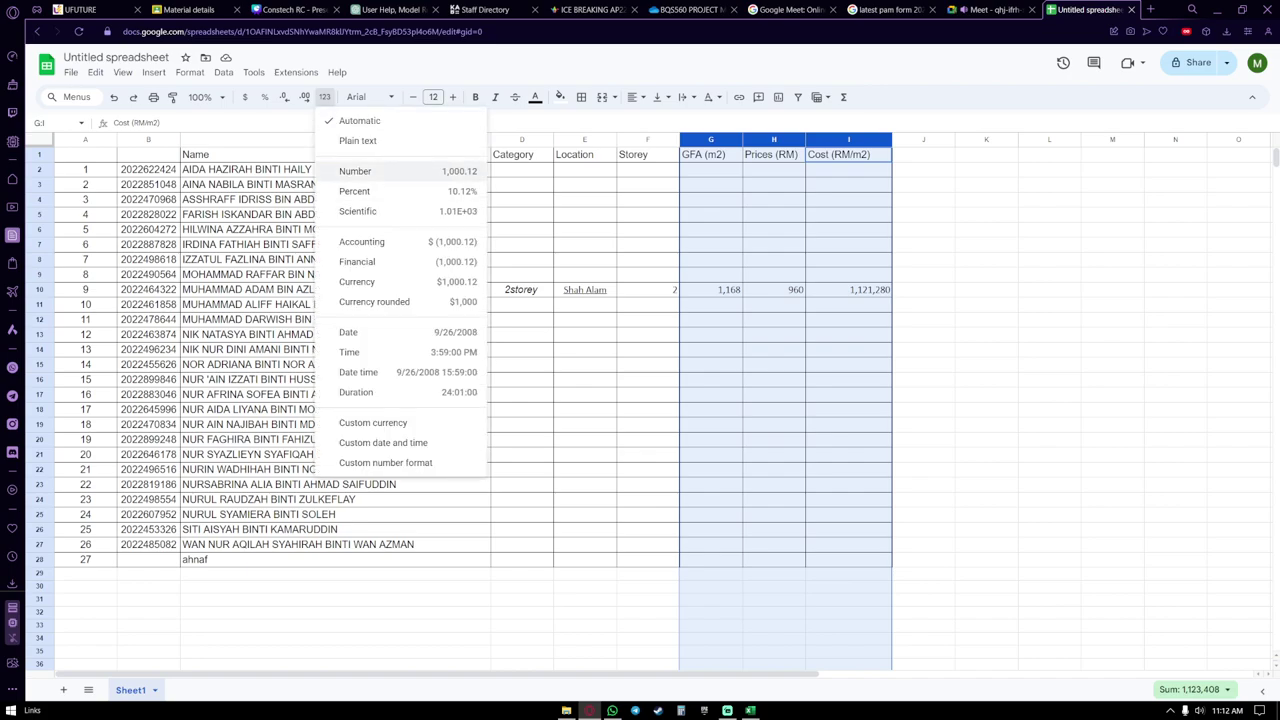
left_click(360, 171)
left_click(986, 365)
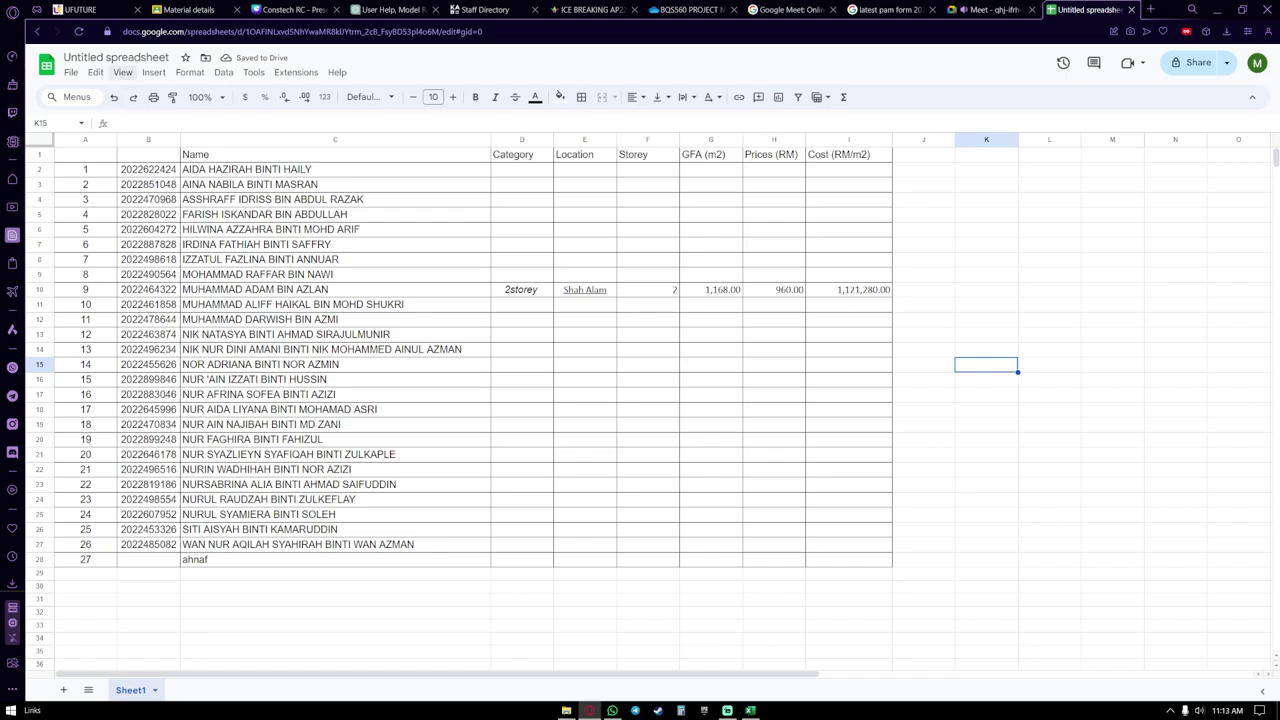
Rename the spreadsheet as GFA/m2 4C.
left_click(117, 57)
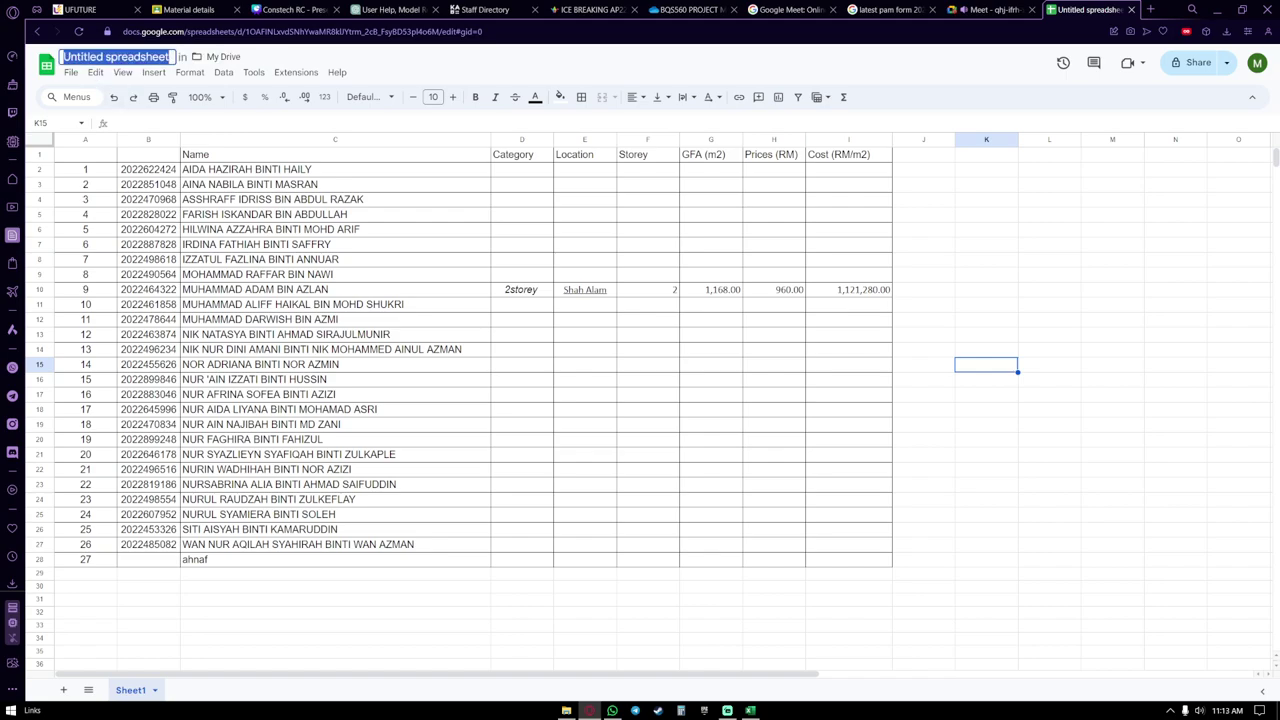
type("GFA/m2 4C")
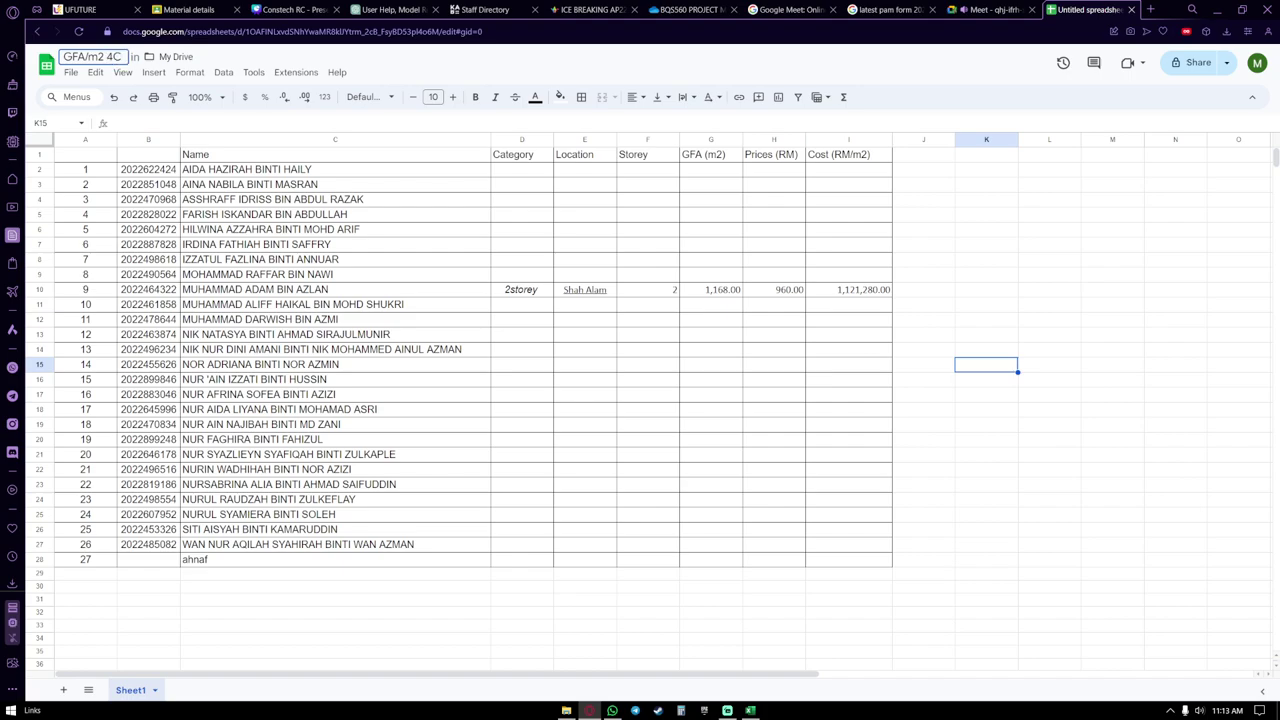
key("Return")
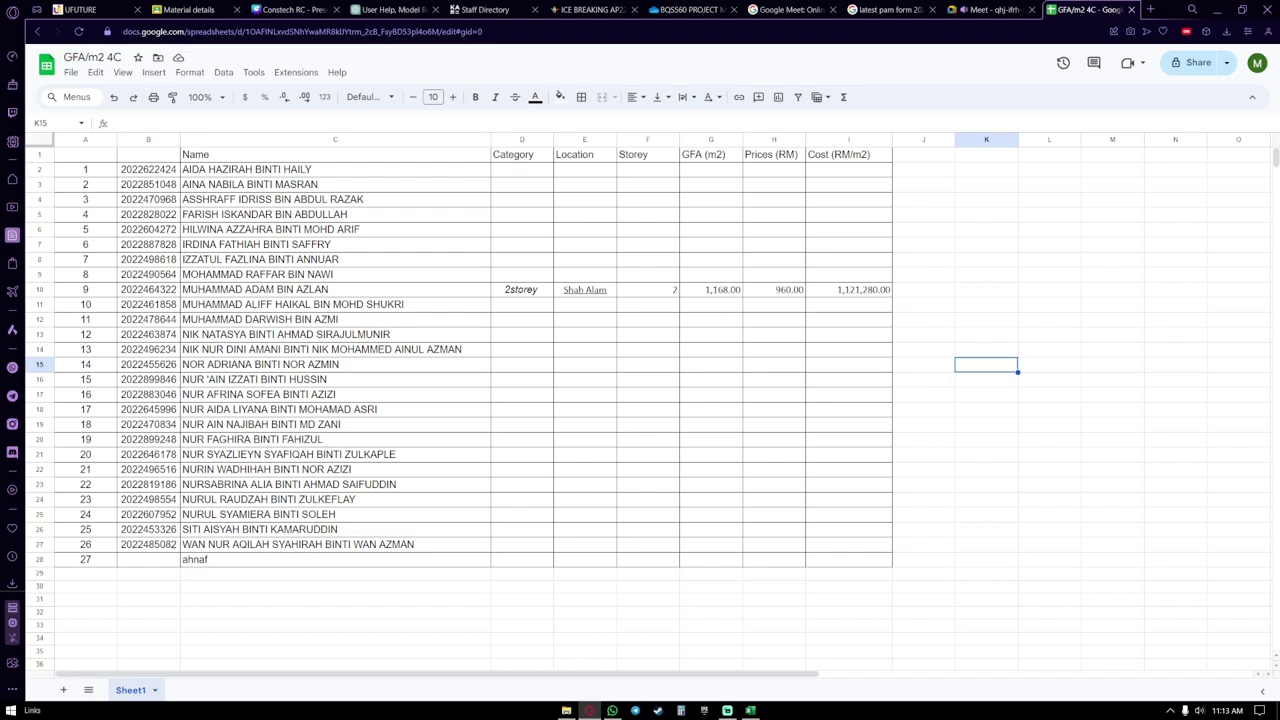
Share the spreadsheet with general access set to Anyone with the link, and copy the sharing link.
left_click(71, 72)
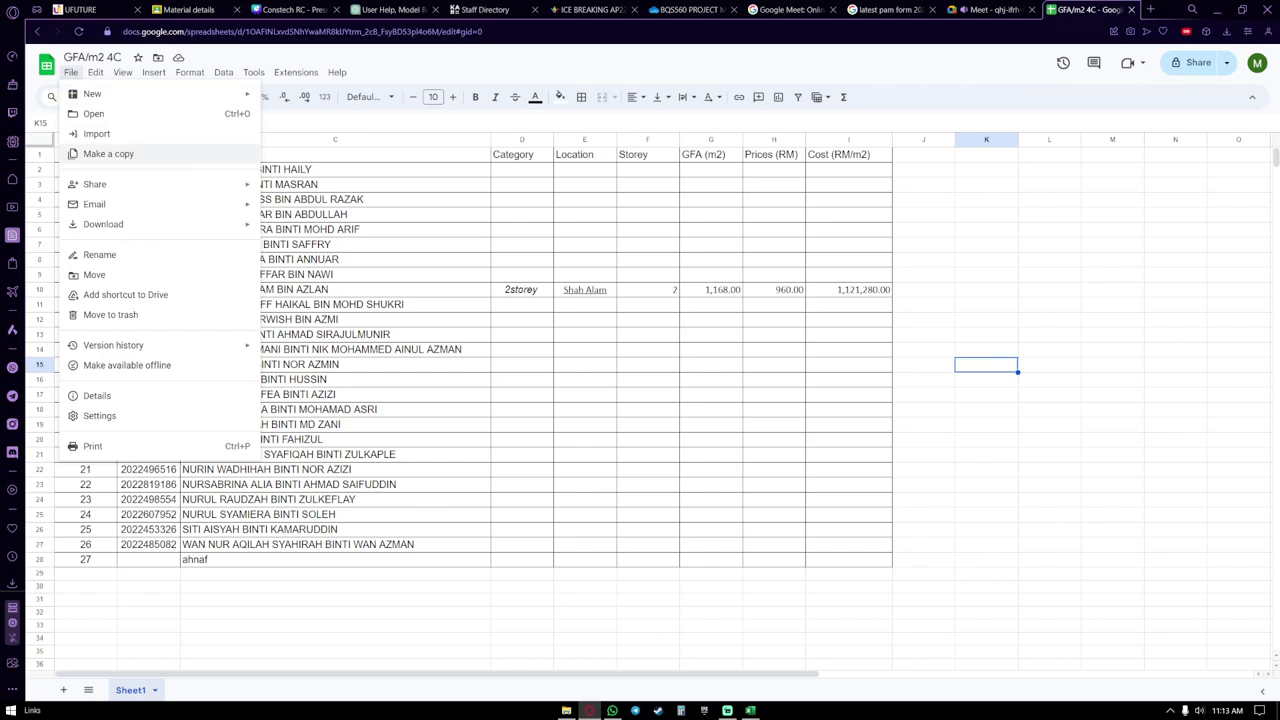
mouse_move(95, 184)
left_click(318, 188)
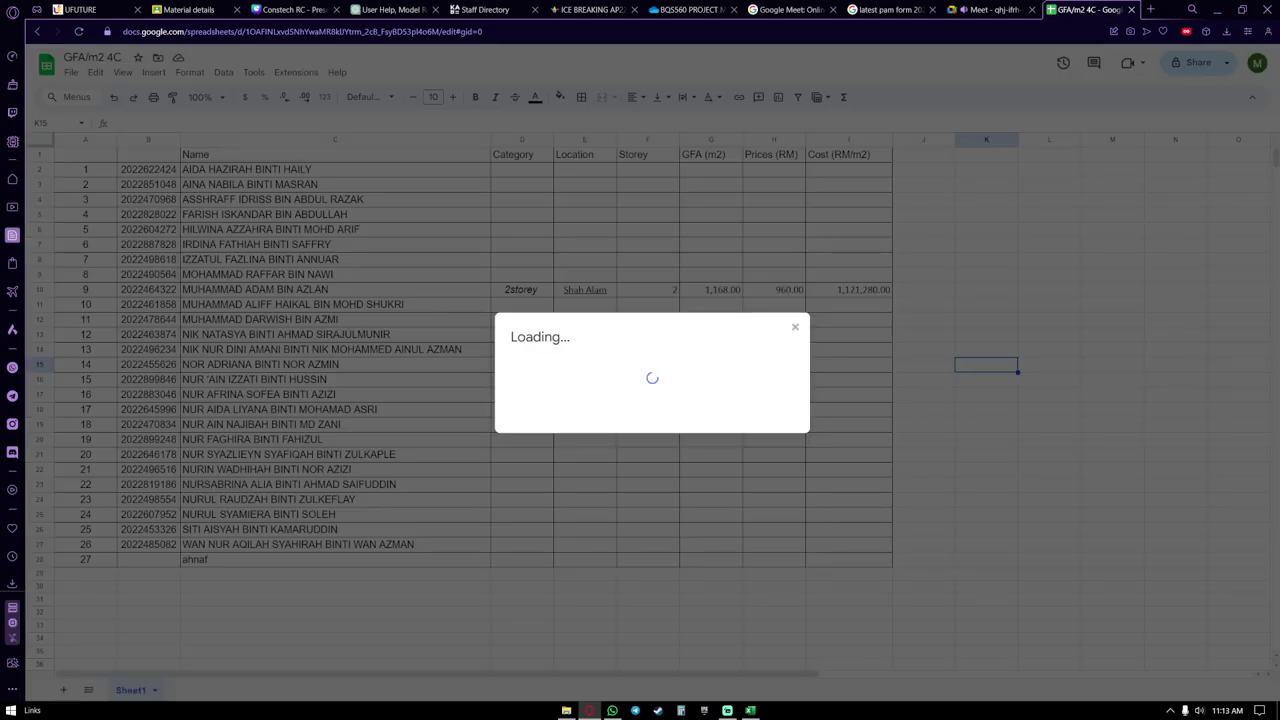
left_click(555, 424)
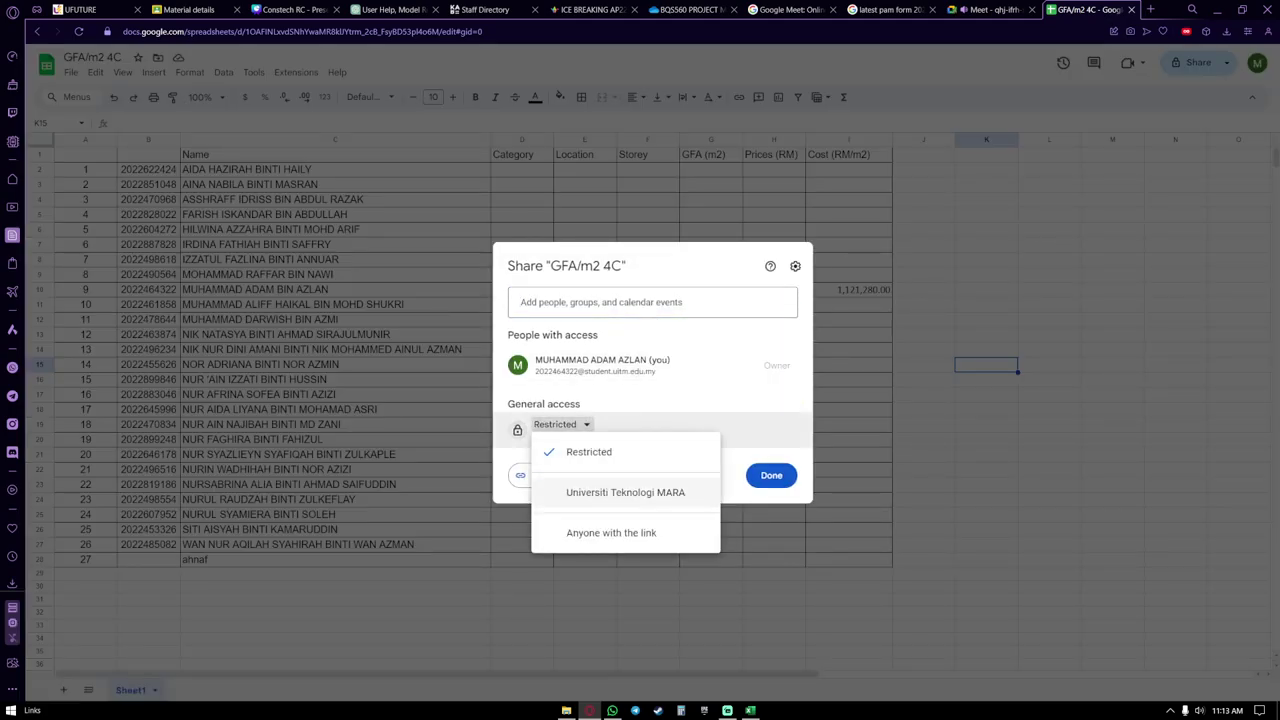
left_click(600, 532)
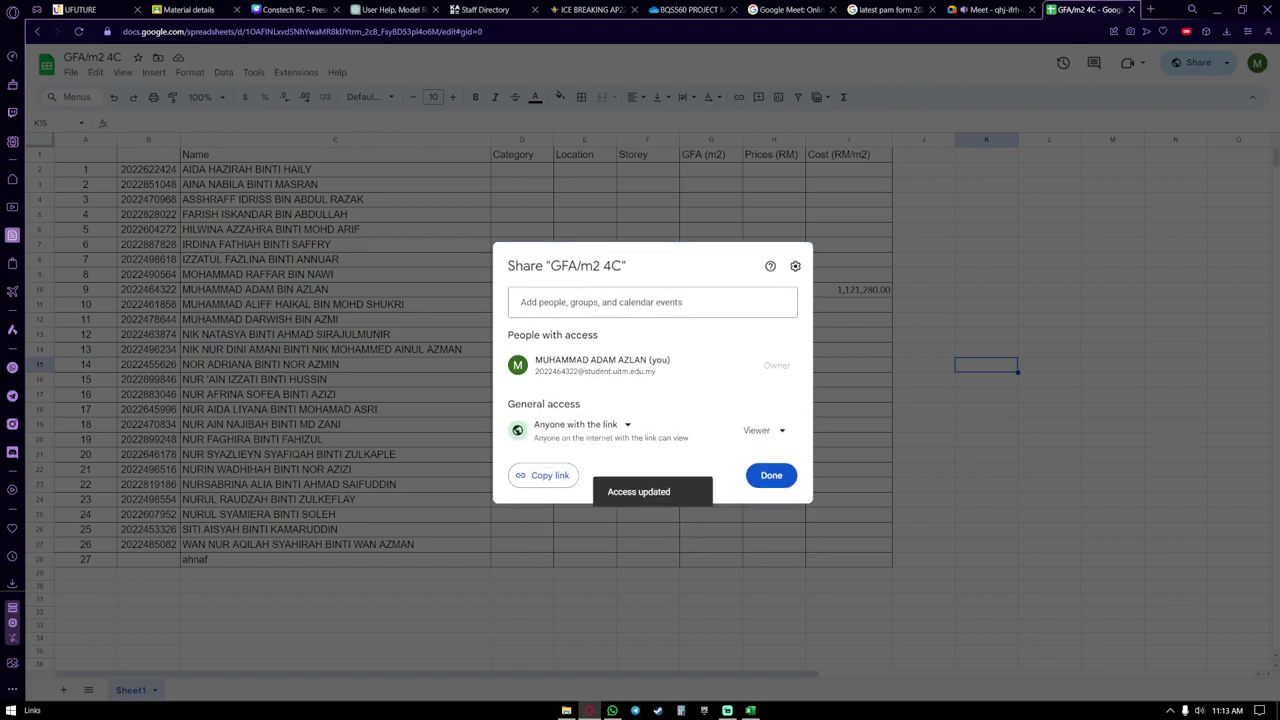
left_click(543, 475)
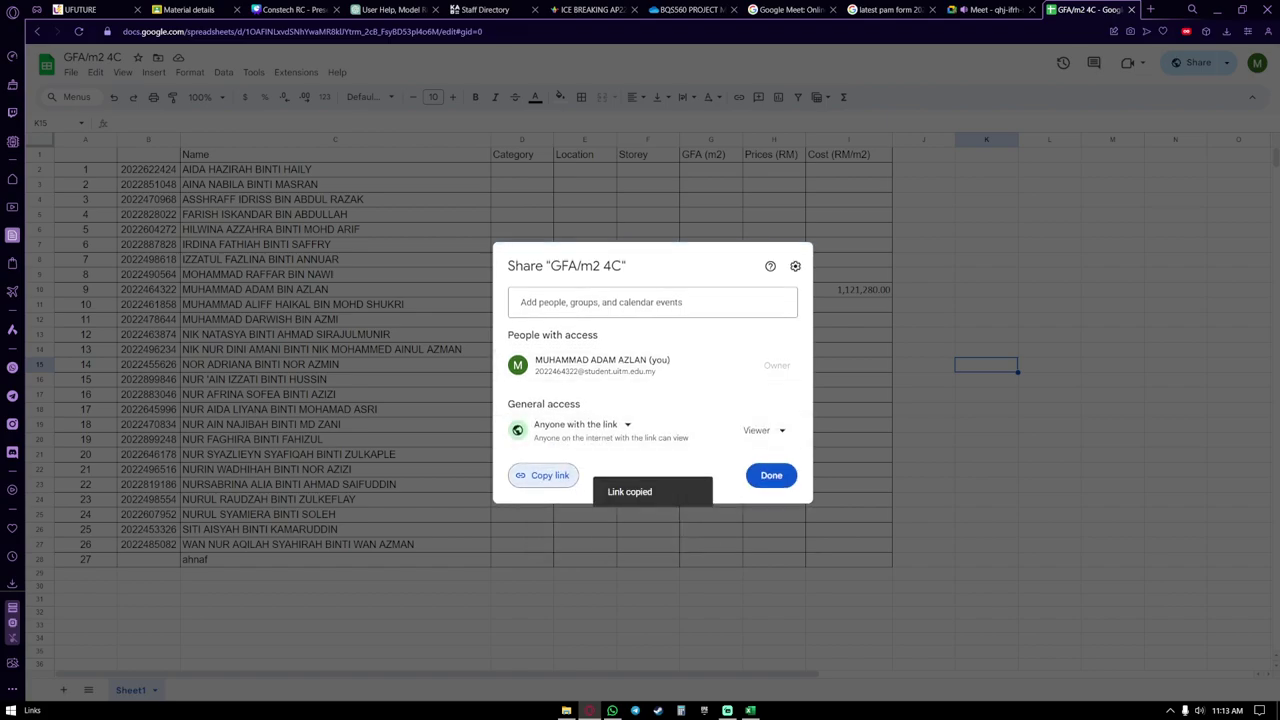
left_click(771, 475)
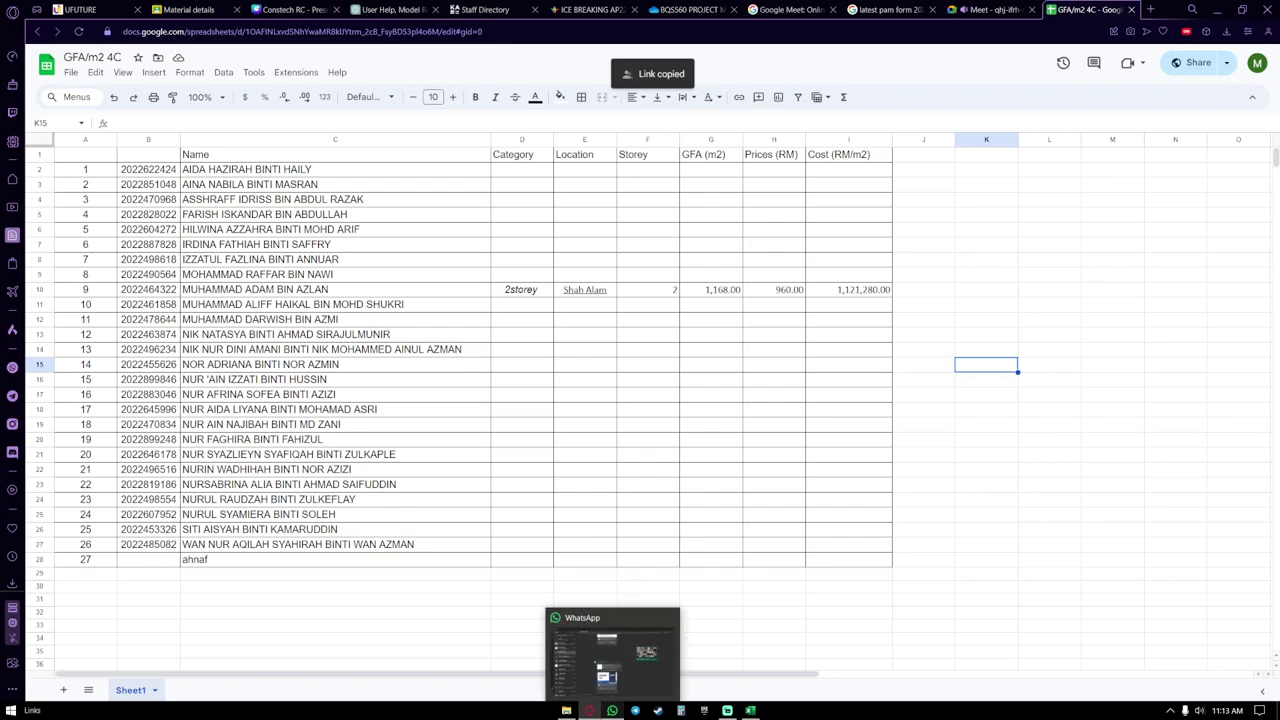
Send the copied spreadsheet link to the BQS556 4C 2024 group in WhatsApp and return to the Google Meet call in the browser.
left_click(612, 710)
left_click(456, 685)
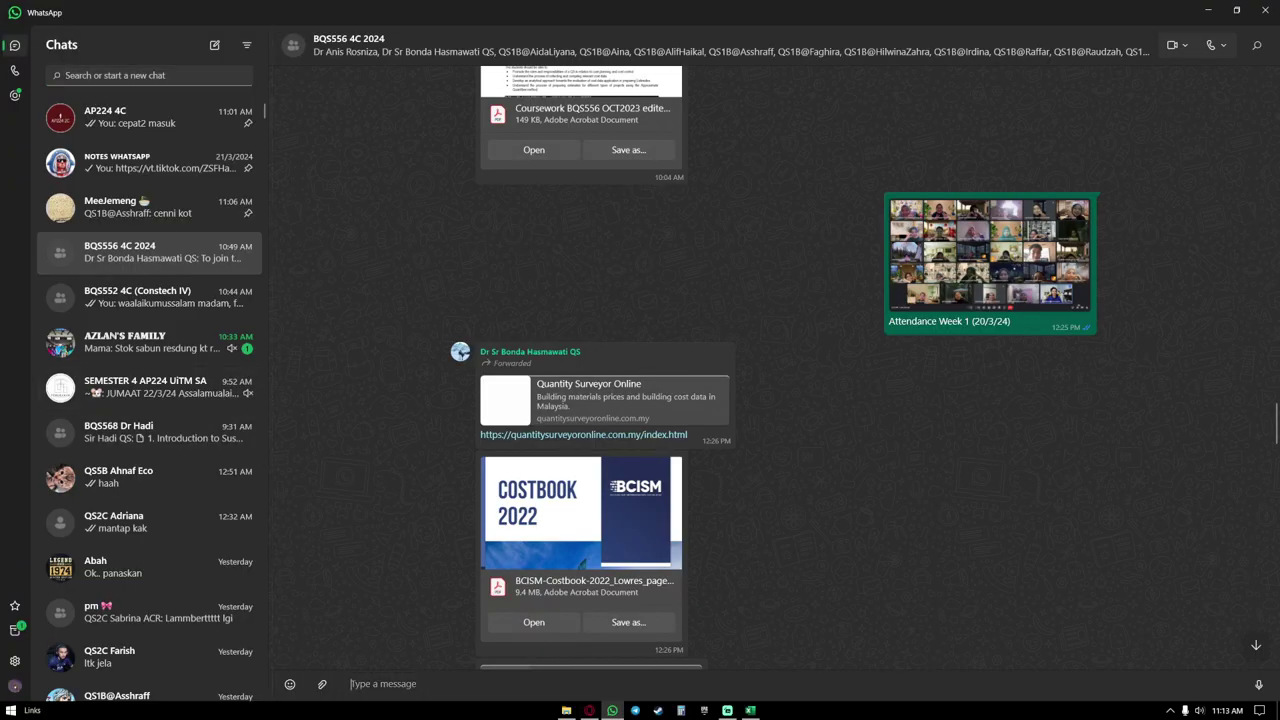
right_click(456, 685)
left_click(510, 648)
left_click(491, 647)
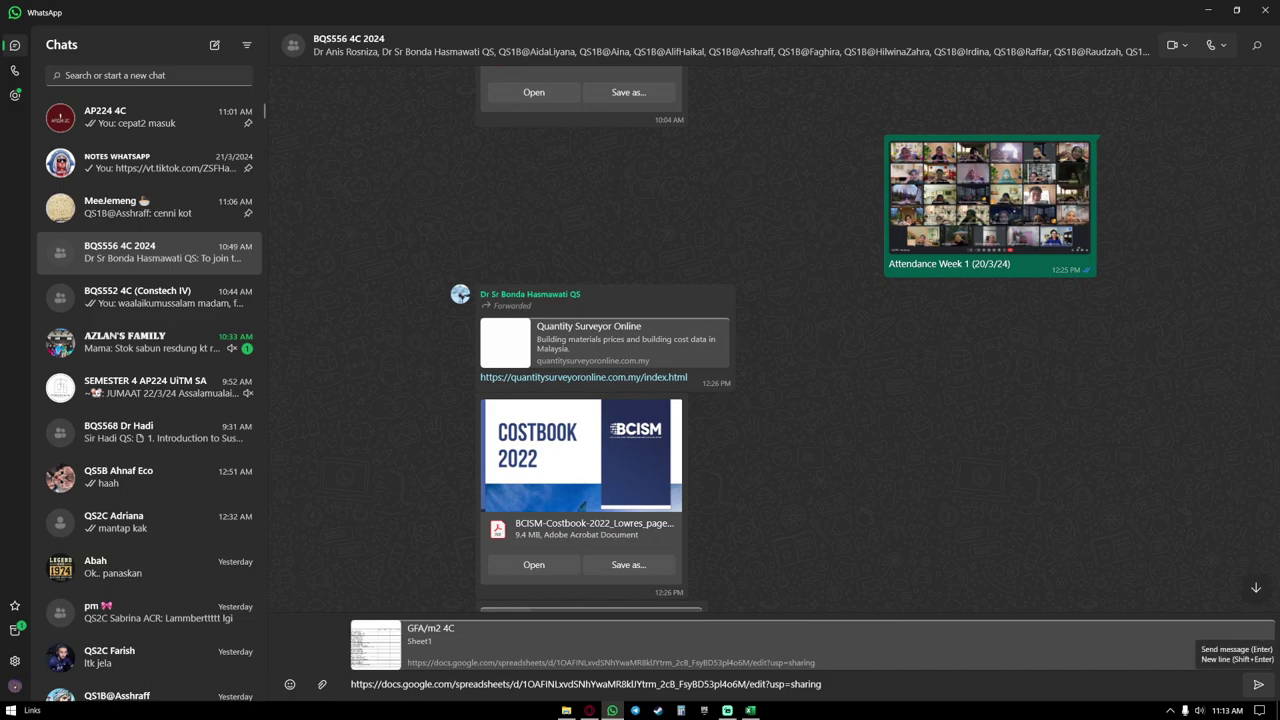
left_click(1258, 684)
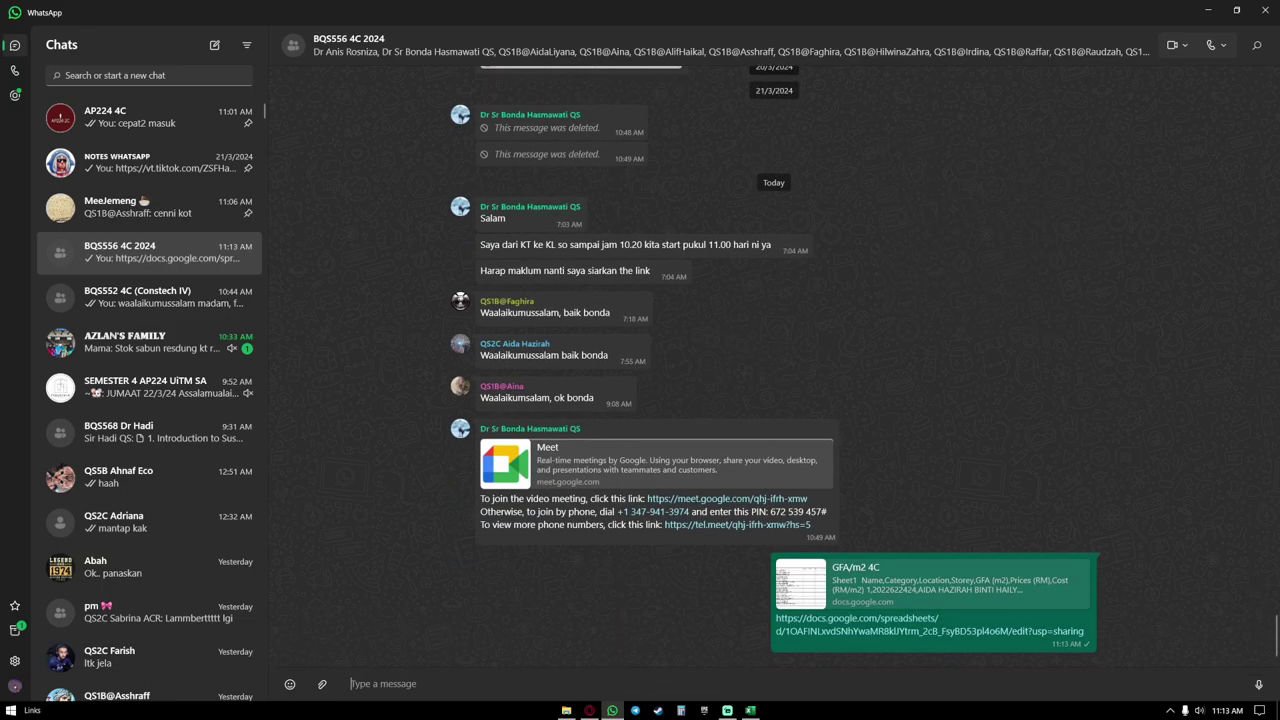
left_click(1208, 10)
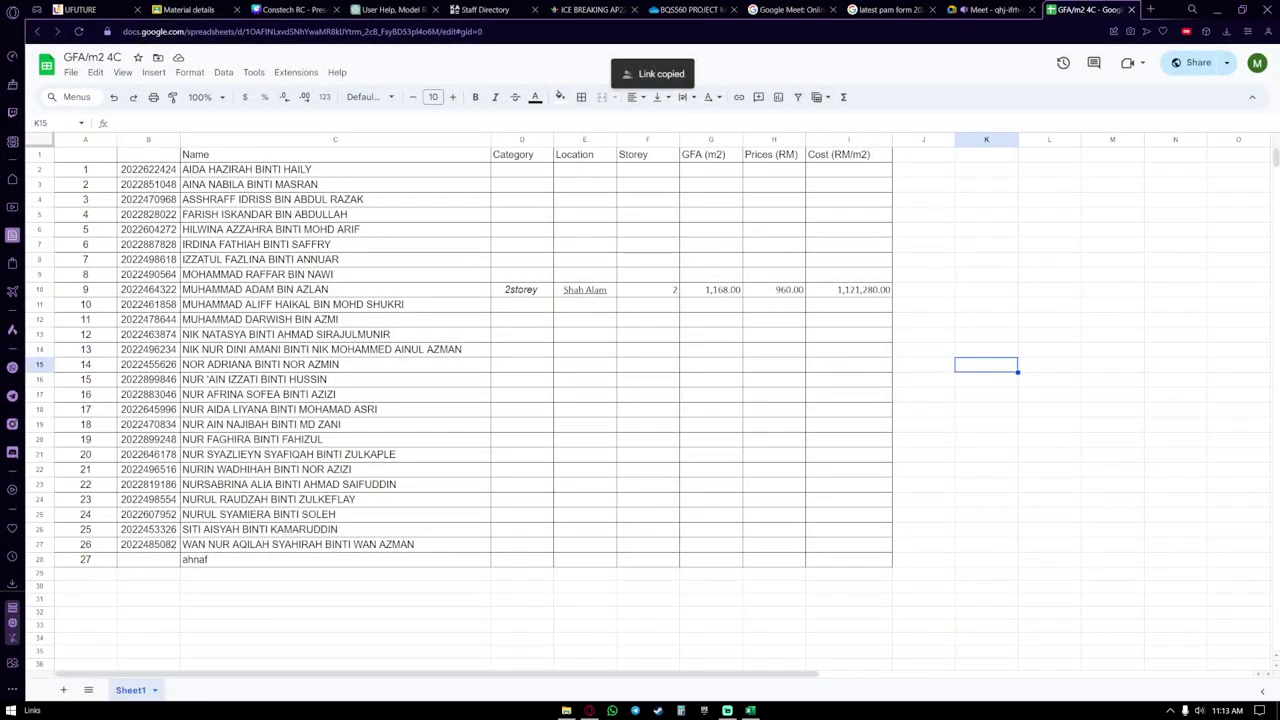
left_click(990, 10)
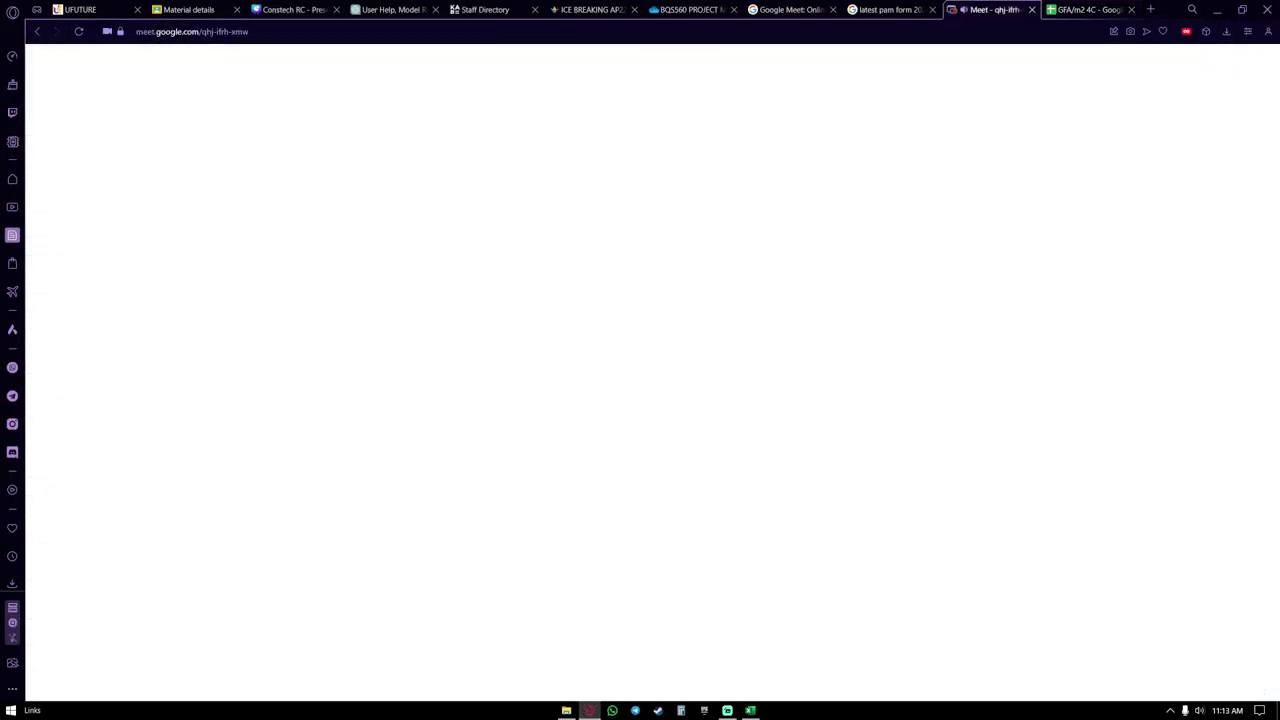